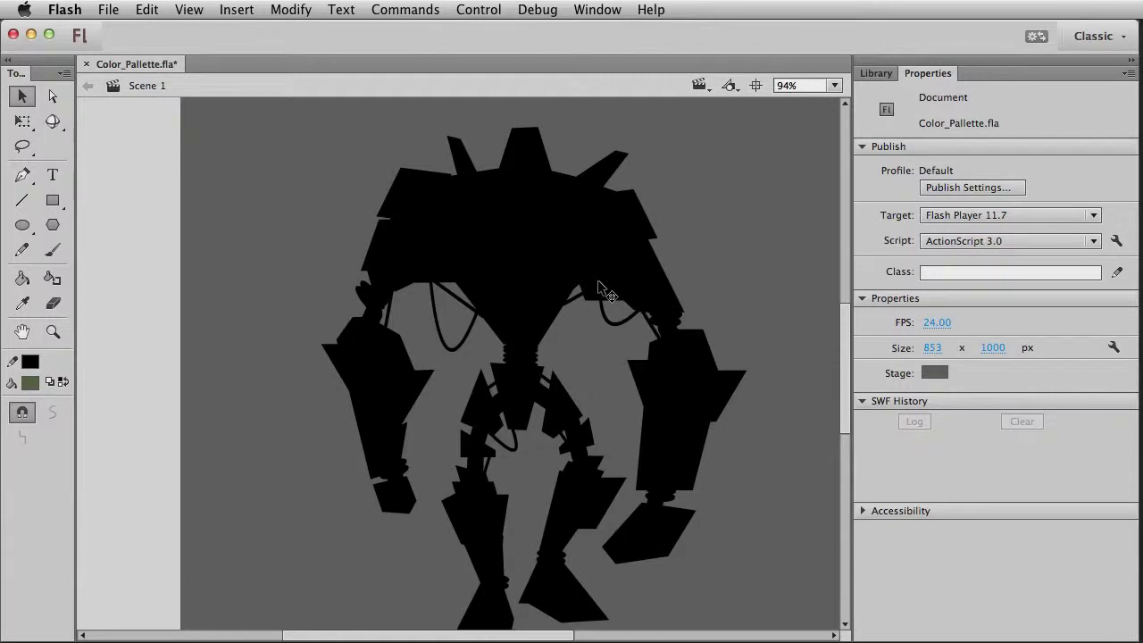
Break apart the robot mockup movie clip into an editable shape.
{"action": "left_click", "coordinate": [534, 261]}
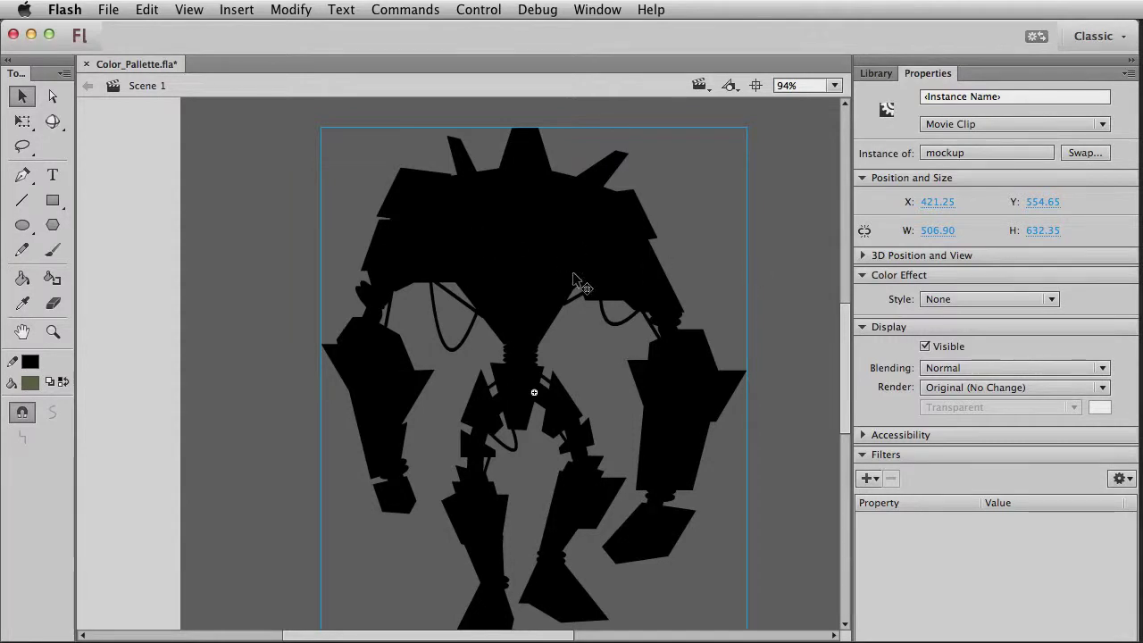
{"action": "key", "text": "super+b"}
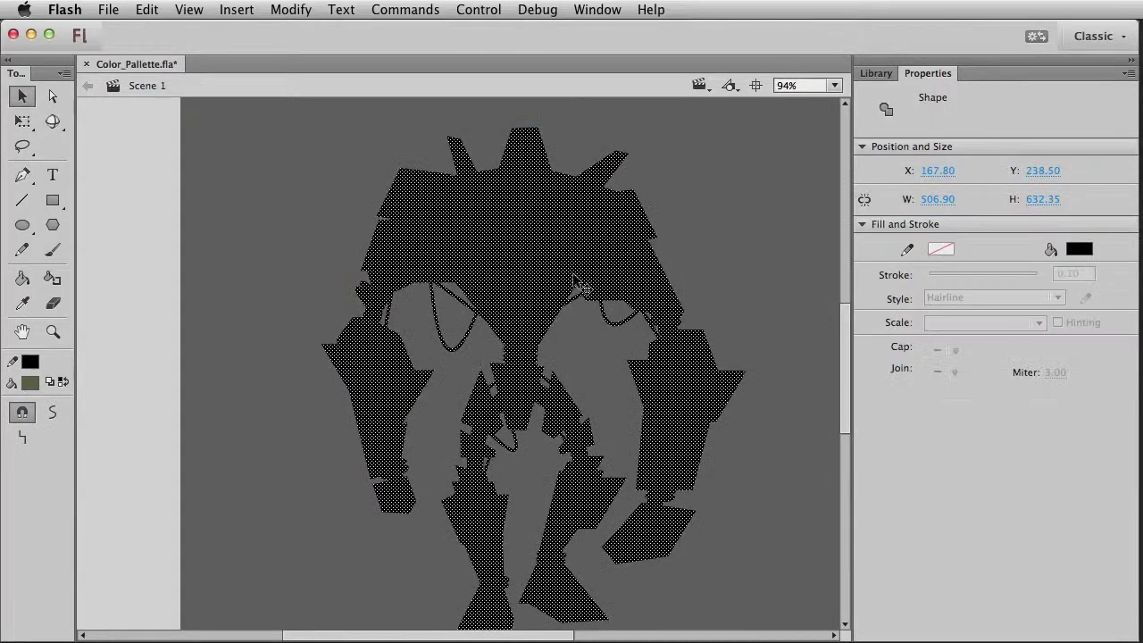
{"action": "left_click", "coordinate": [731, 218]}
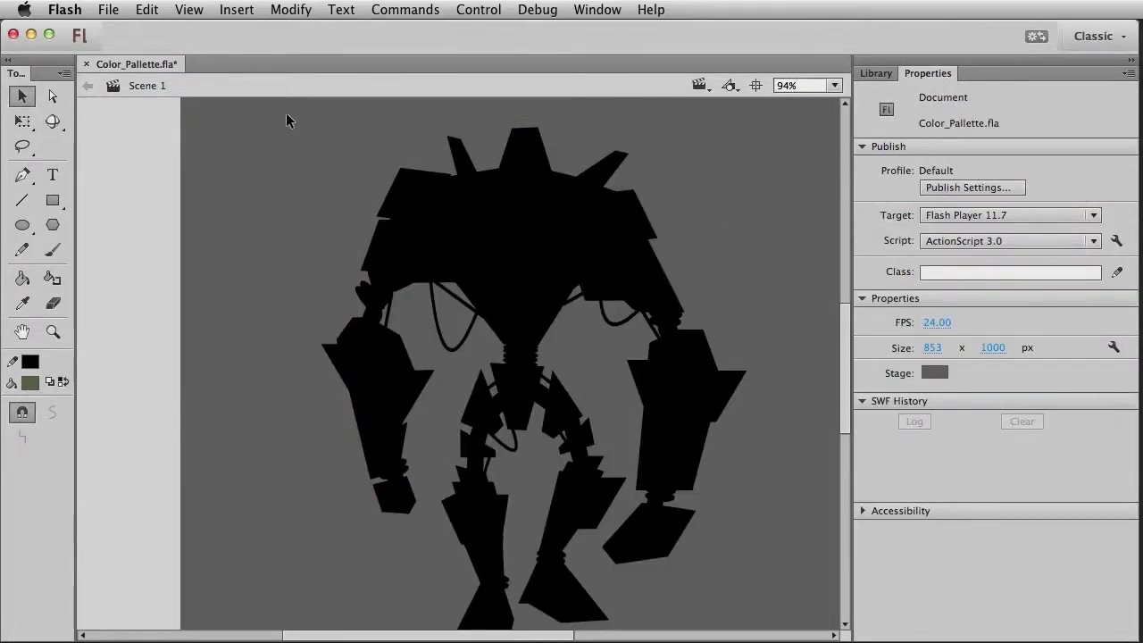
Fill the left half of the robot silhouette, split at its vertical centre line, with white.
{"action": "left_click_drag", "start_coordinate": [268, 110], "coordinate": [524, 630]}
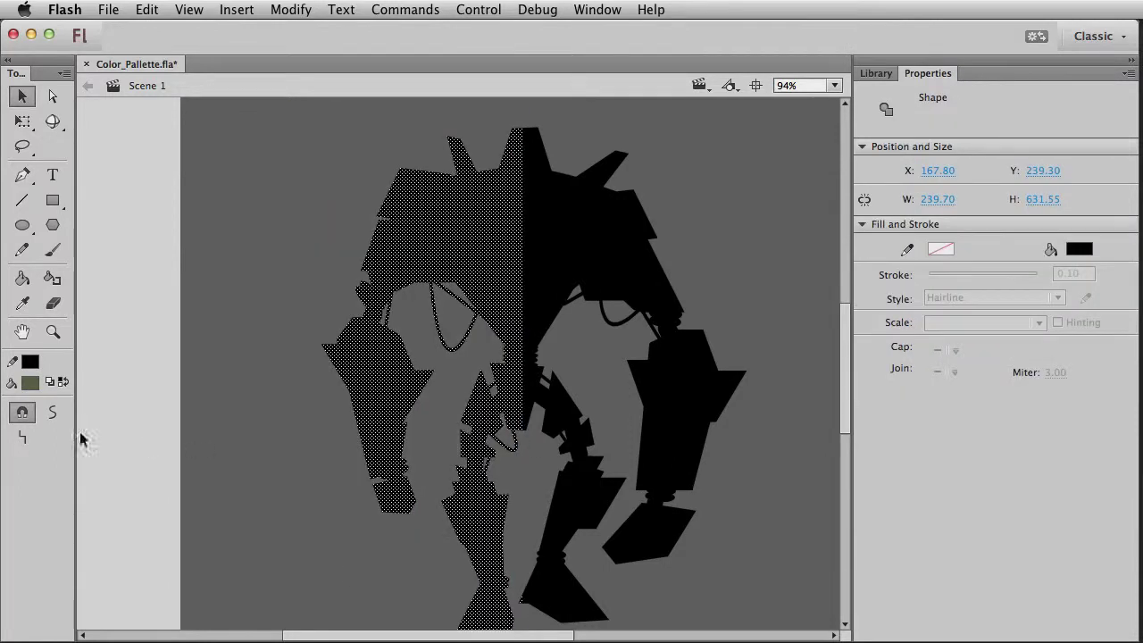
{"action": "left_click", "coordinate": [31, 382]}
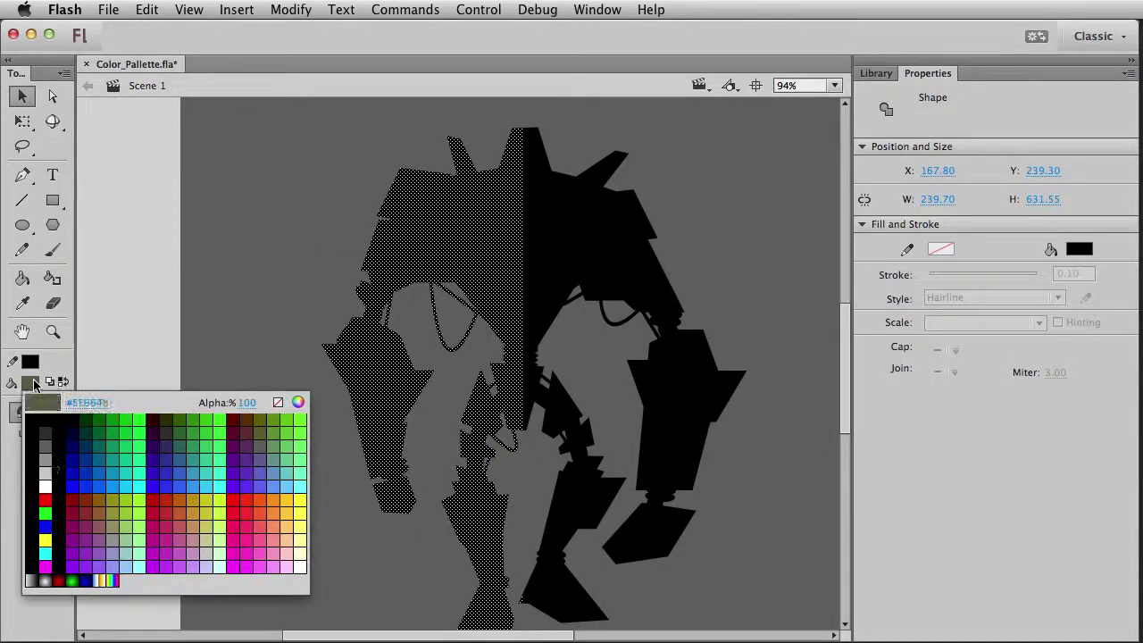
{"action": "left_click", "coordinate": [48, 478]}
{"action": "left_click", "coordinate": [301, 294]}
Fill the right half of the robot silhouette with grey #666666.
{"action": "left_click", "coordinate": [554, 359]}
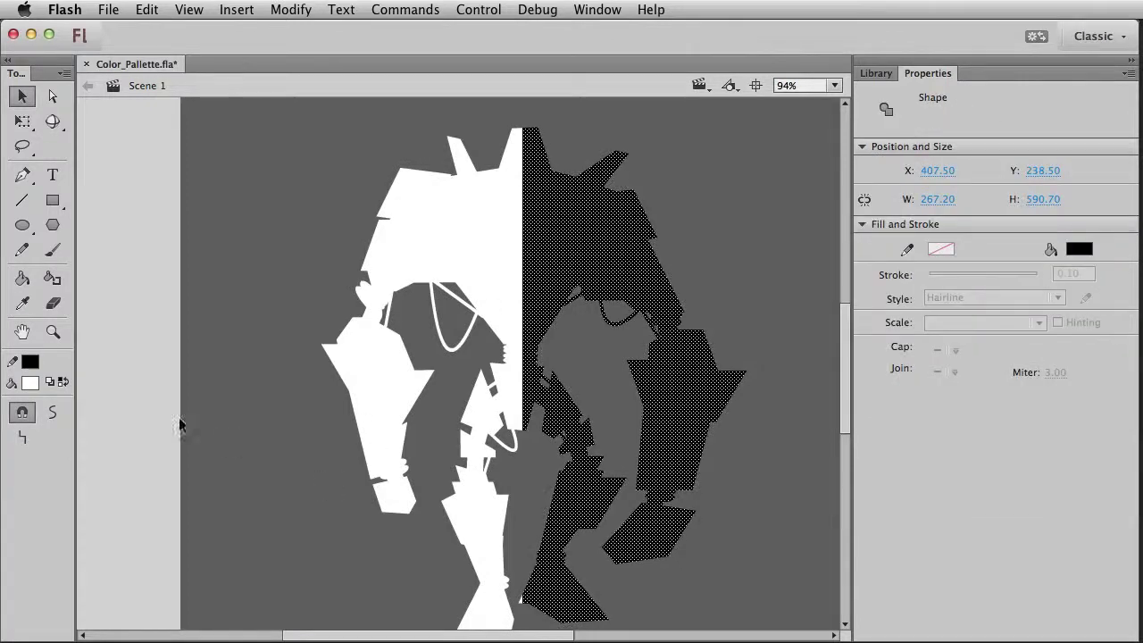
{"action": "left_click", "coordinate": [27, 384]}
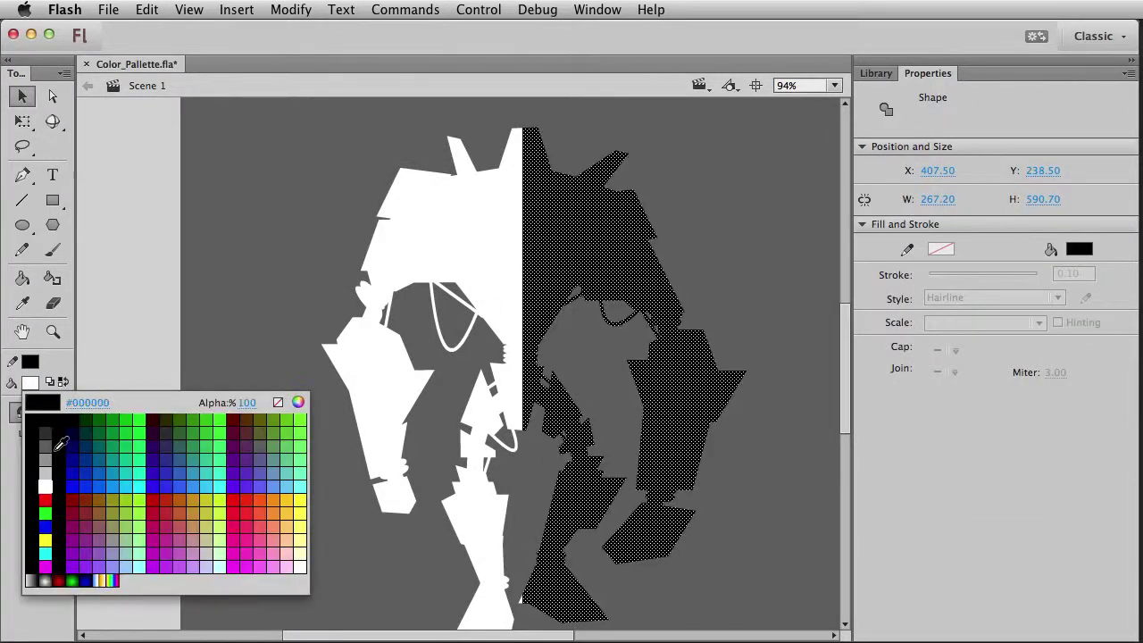
{"action": "left_click", "coordinate": [55, 440]}
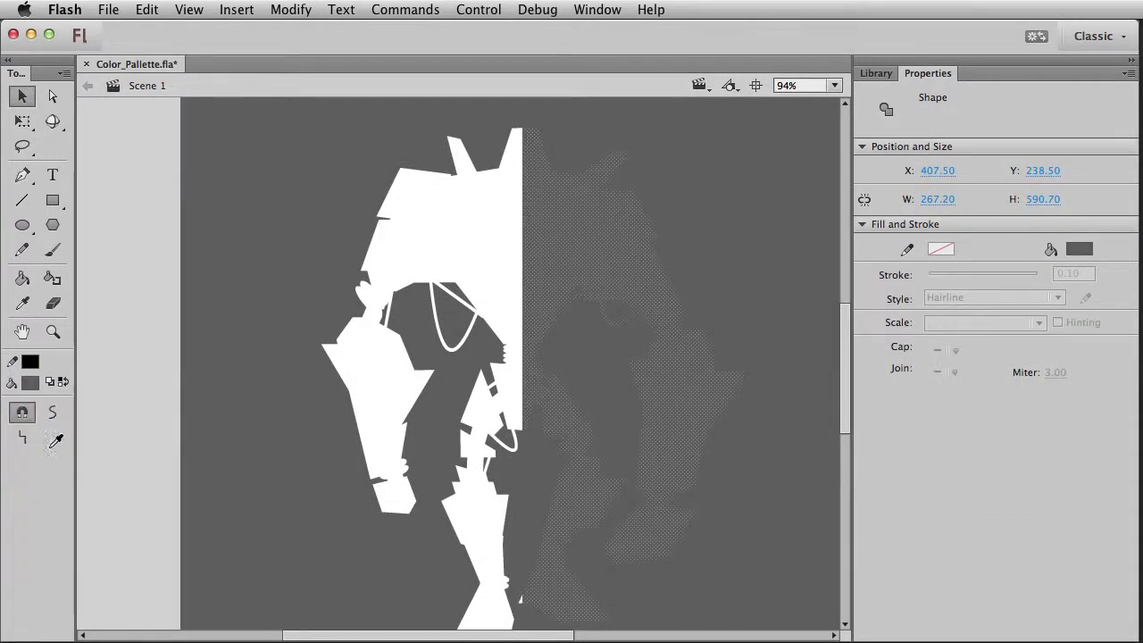
{"action": "left_click", "coordinate": [370, 545]}
{"action": "left_click", "coordinate": [614, 215]}
{"action": "key", "text": "Escape"}
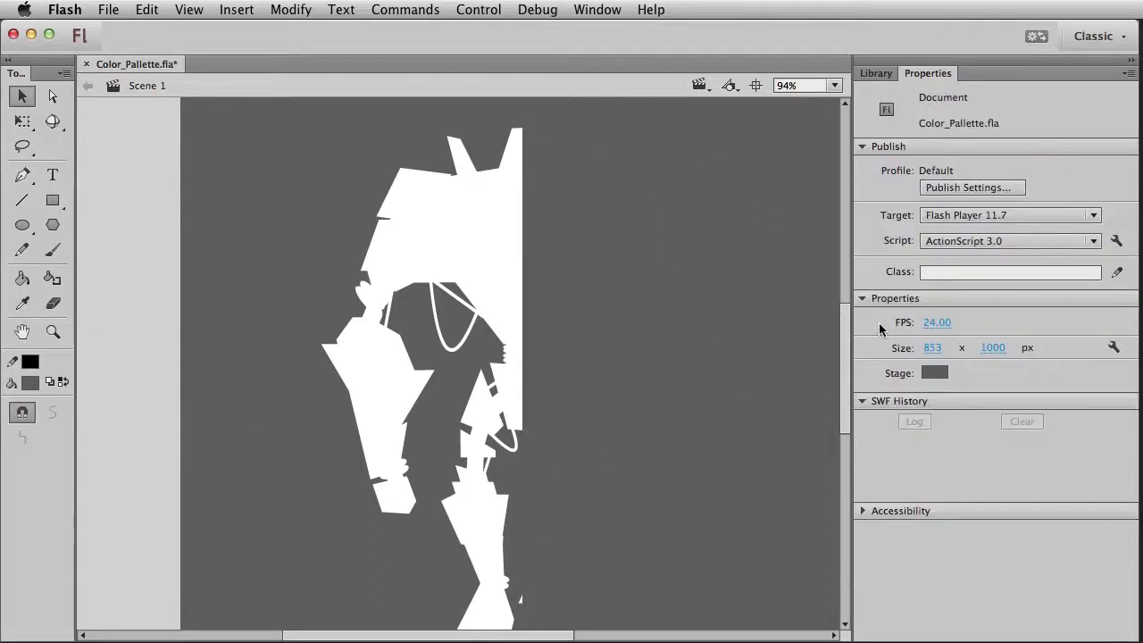
Change the stage colour to a muted slate blue and fill the robot's right half with dark grey #333333.
{"action": "left_click", "coordinate": [934, 373]}
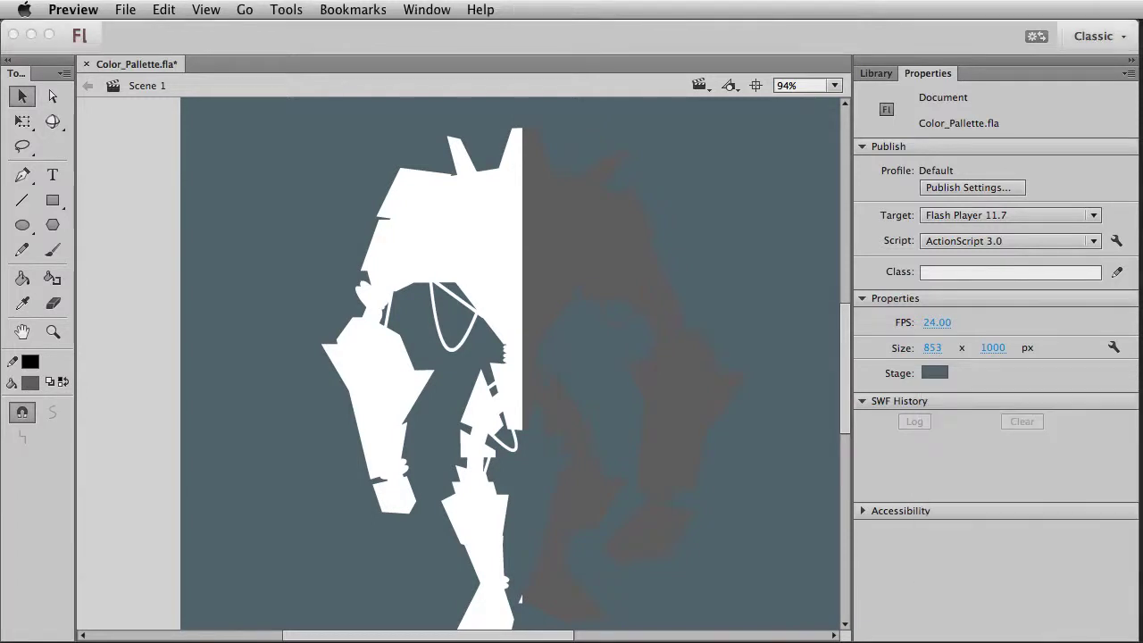
{"action": "left_click", "coordinate": [301, 375]}
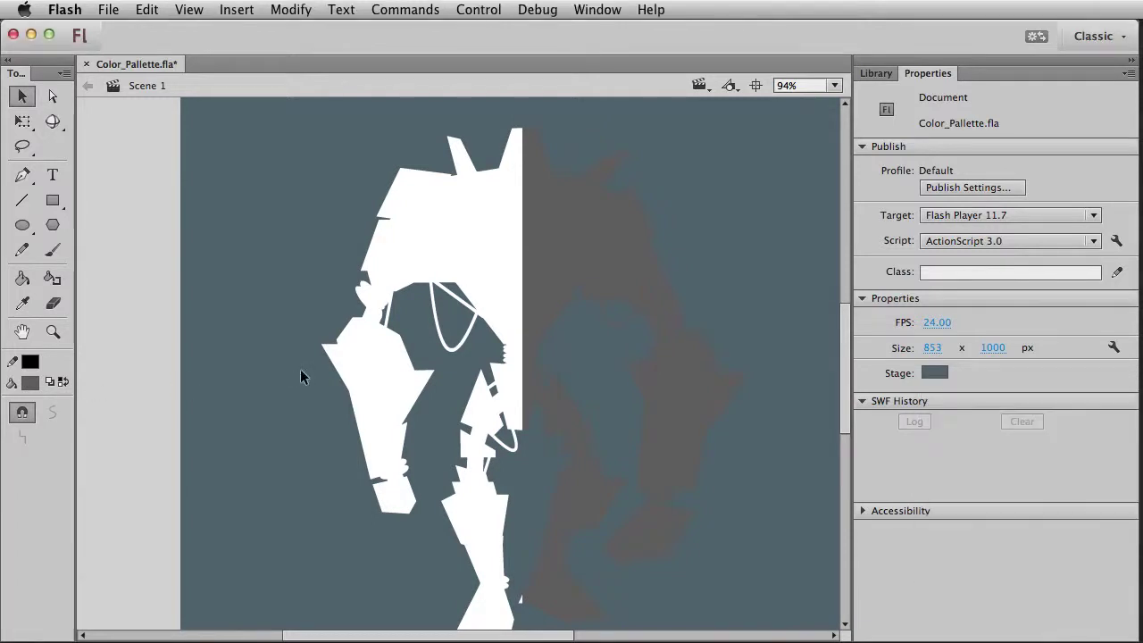
{"action": "left_click", "coordinate": [572, 250]}
{"action": "left_click", "coordinate": [31, 382]}
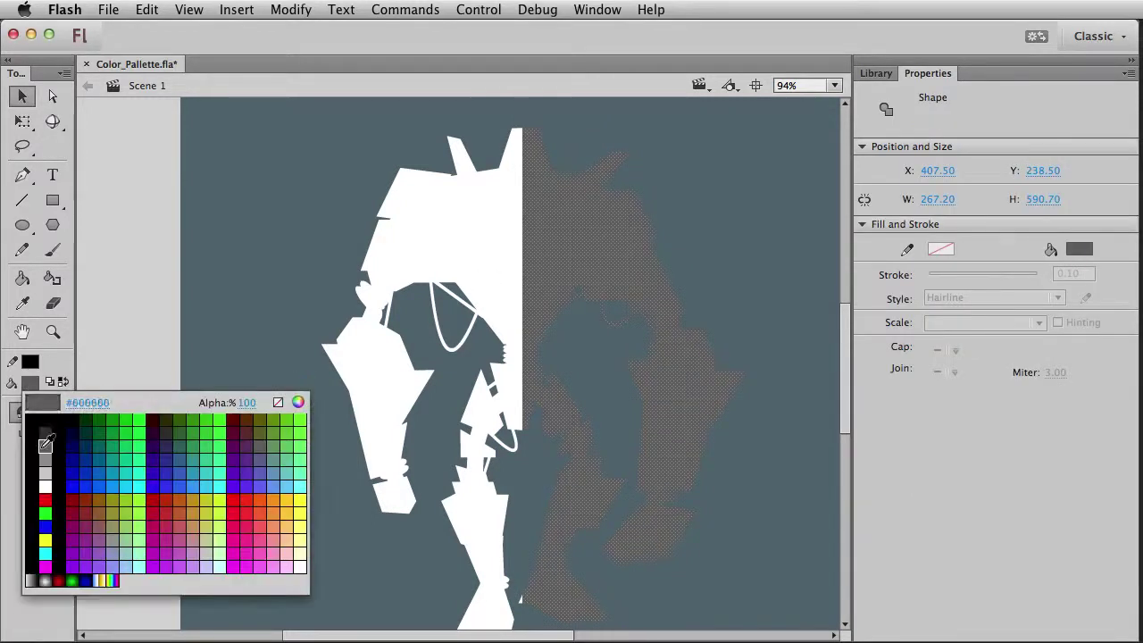
{"action": "left_click", "coordinate": [46, 440]}
{"action": "left_click", "coordinate": [356, 527]}
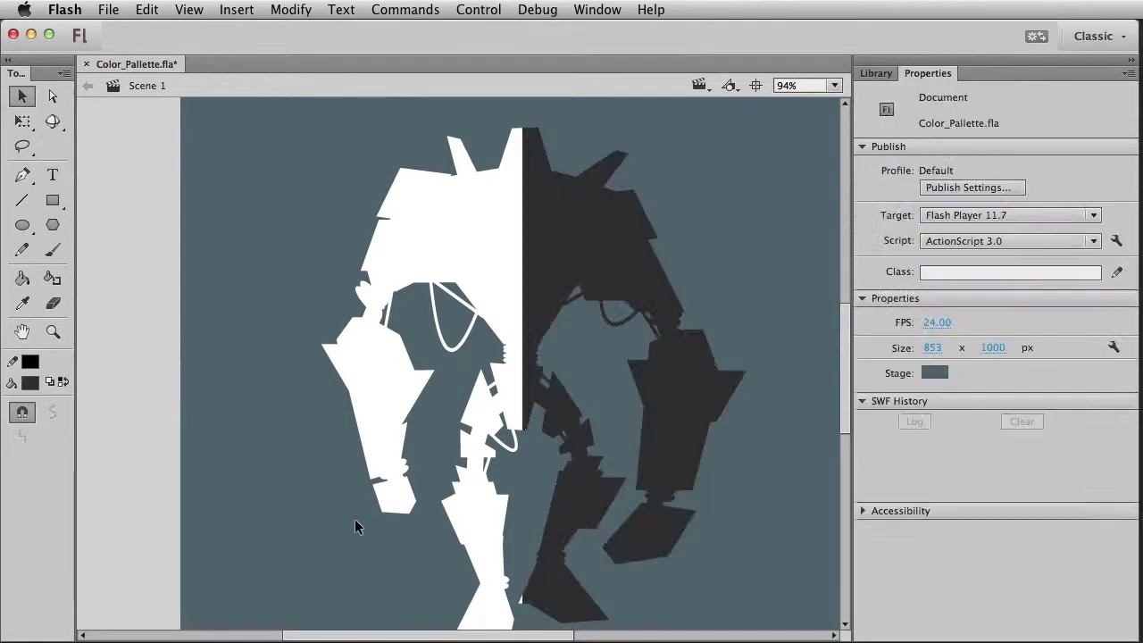
Draw black hairline shadow boundaries across the white half, running from the chest down the arm and from the waist down the leg.
{"action": "left_click_drag", "start_coordinate": [775, 498], "coordinate": [770, 489]}
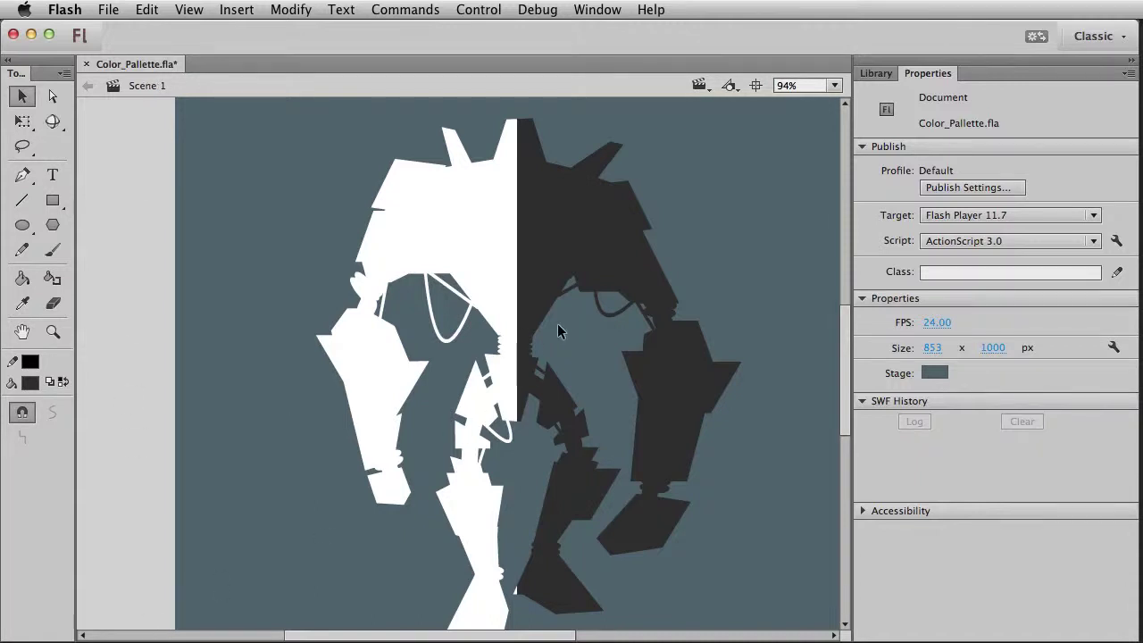
{"action": "left_click", "coordinate": [22, 200]}
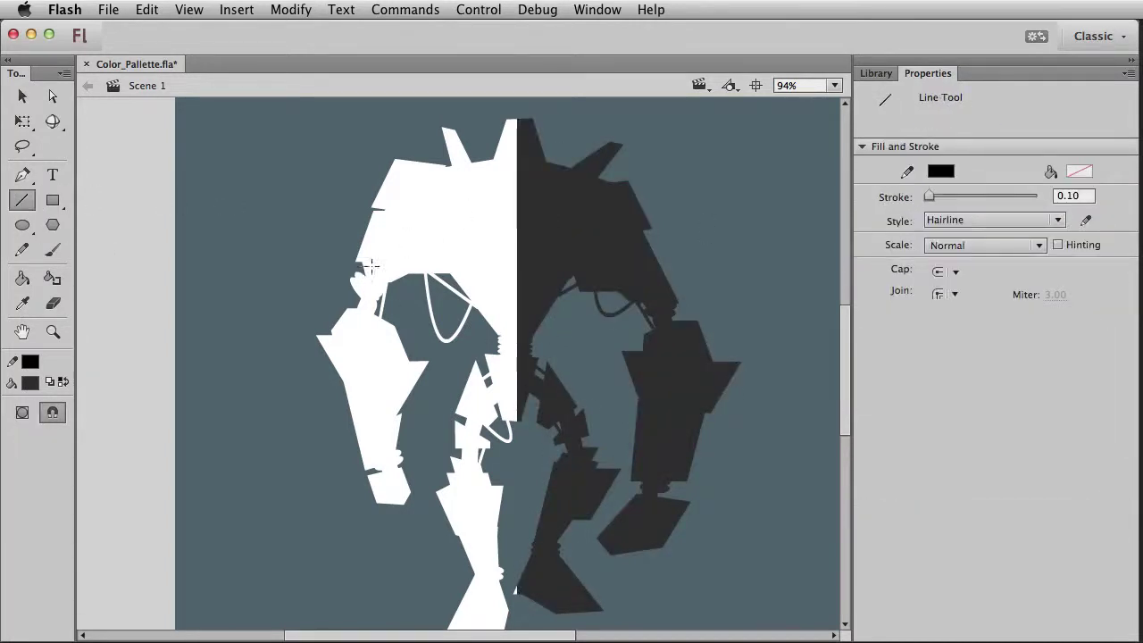
{"action": "mouse_move", "coordinate": [386, 260]}
{"action": "left_mouse_down"}
{"action": "mouse_move", "coordinate": [462, 210]}
{"action": "mouse_move", "coordinate": [529, 227]}
{"action": "left_mouse_up"}
{"action": "mouse_move", "coordinate": [385, 260]}
{"action": "left_mouse_down"}
{"action": "mouse_move", "coordinate": [356, 341]}
{"action": "mouse_move", "coordinate": [356, 330]}
{"action": "mouse_move", "coordinate": [412, 536]}
{"action": "left_mouse_up"}
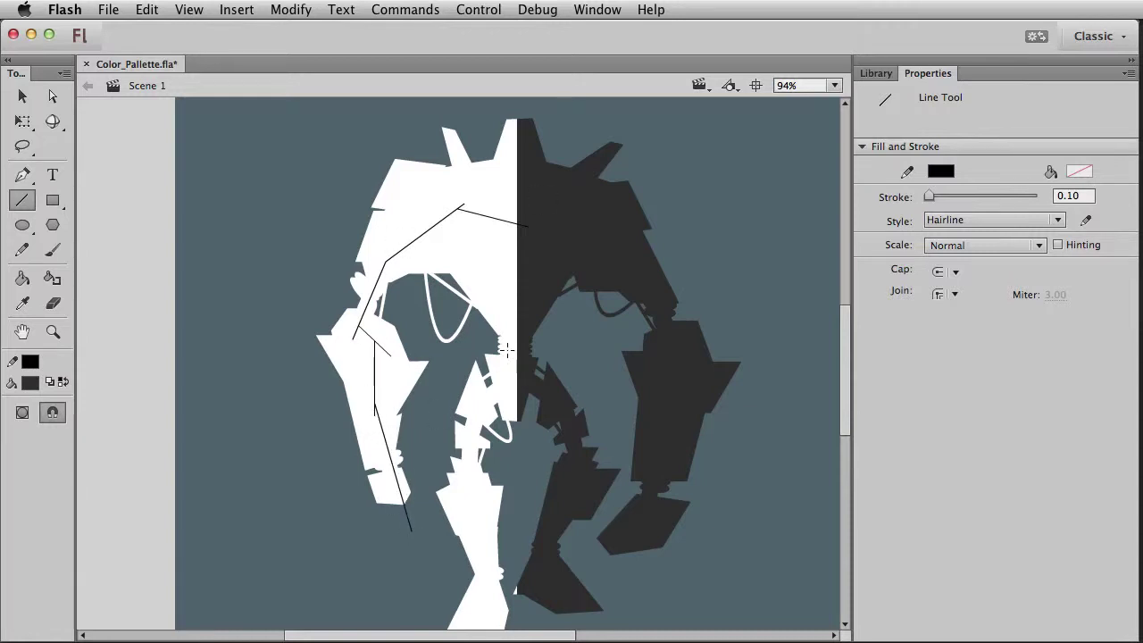
{"action": "mouse_move", "coordinate": [516, 351]}
{"action": "left_mouse_down"}
{"action": "mouse_move", "coordinate": [468, 416]}
{"action": "mouse_move", "coordinate": [479, 442]}
{"action": "mouse_move", "coordinate": [483, 430]}
{"action": "mouse_move", "coordinate": [478, 419]}
{"action": "mouse_move", "coordinate": [453, 483]}
{"action": "mouse_move", "coordinate": [489, 518]}
{"action": "mouse_move", "coordinate": [497, 627]}
{"action": "mouse_move", "coordinate": [488, 629]}
{"action": "left_mouse_up"}
{"action": "key", "text": "v"}
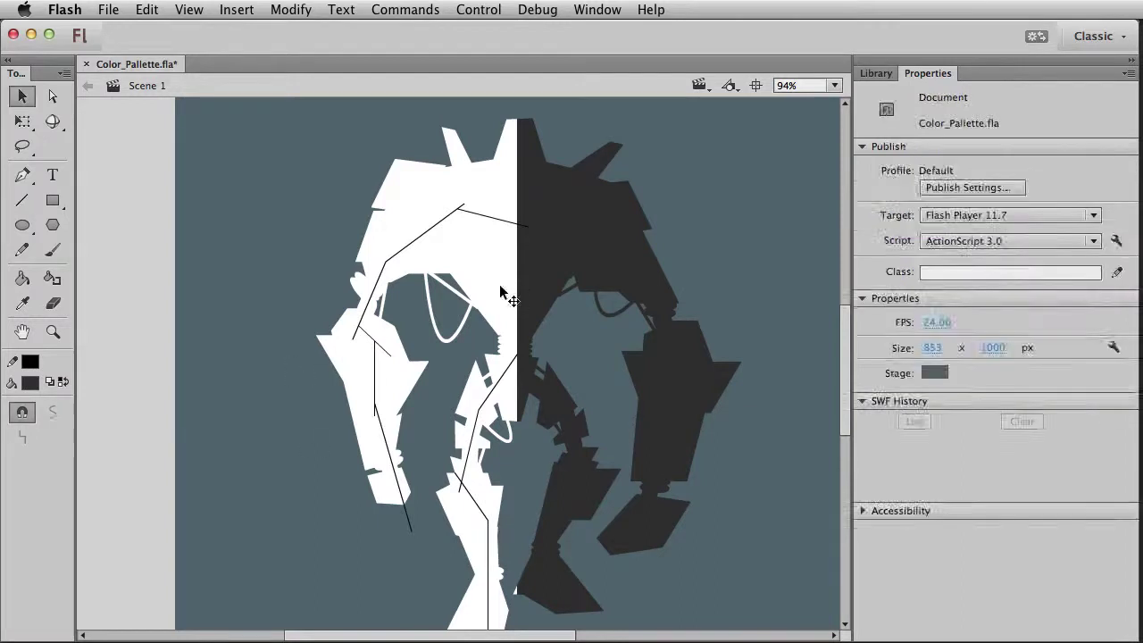
Fill the inner torso, arm and leg regions bounded by the lines on the white half with grey #999999.
{"action": "left_click", "coordinate": [501, 291]}
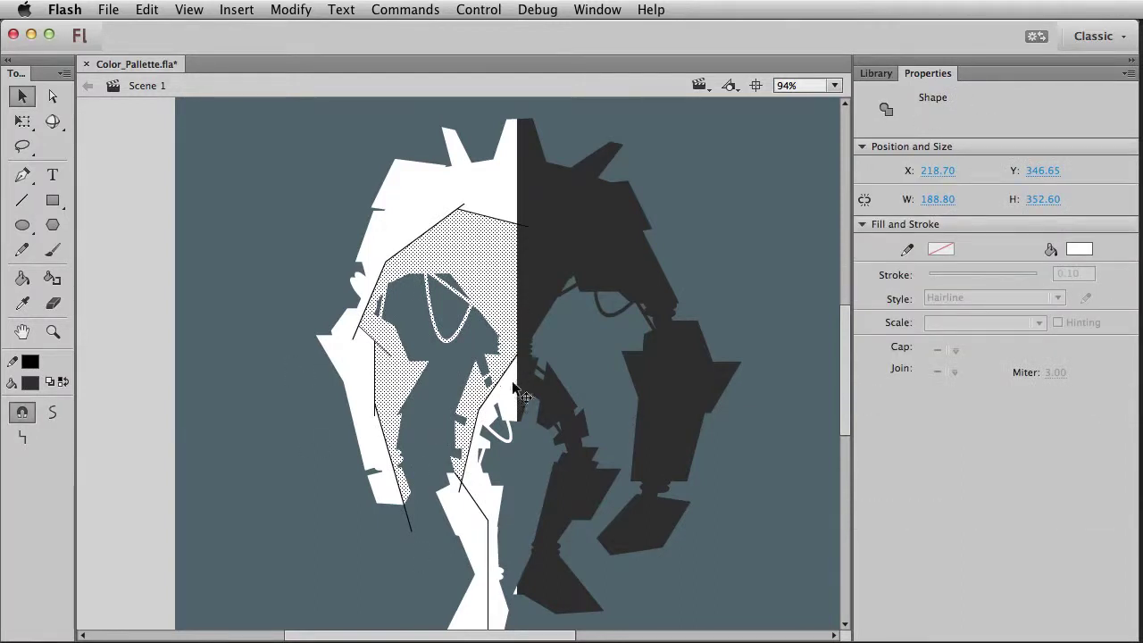
{"action": "left_click", "coordinate": [500, 427]}
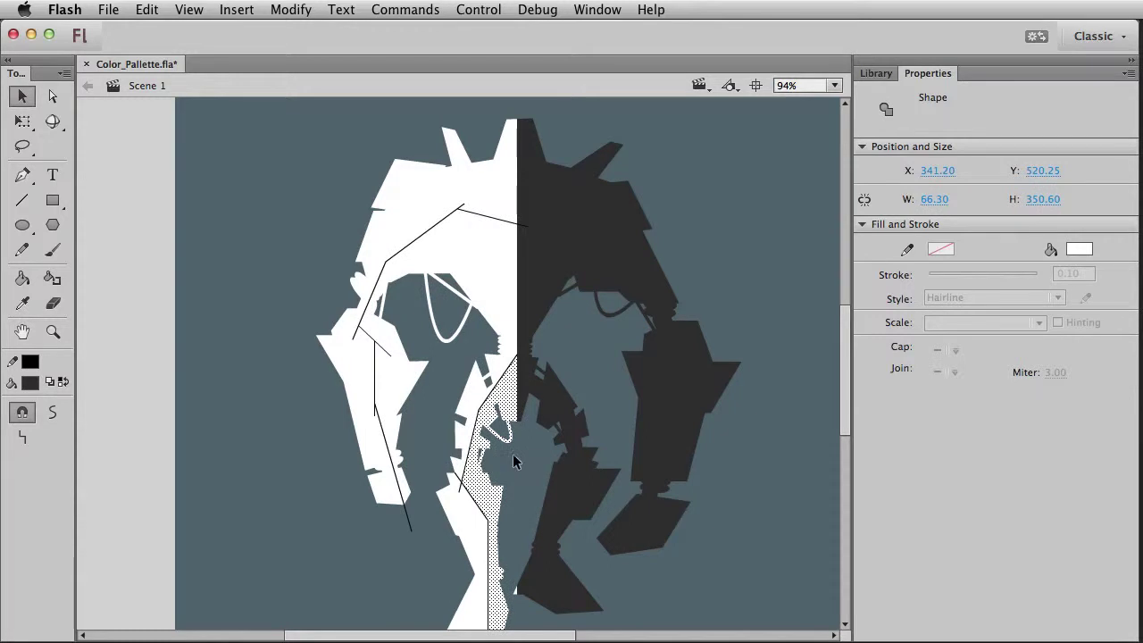
{"action": "left_click", "coordinate": [496, 290], "text": "shift"}
{"action": "left_click", "coordinate": [31, 381]}
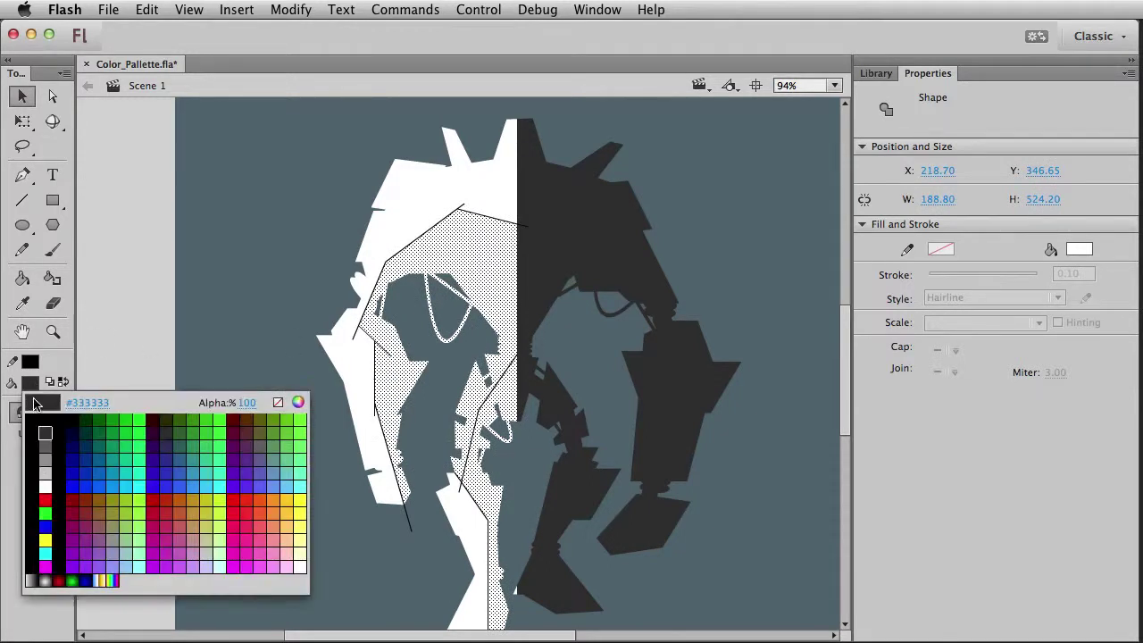
{"action": "left_click", "coordinate": [45, 459]}
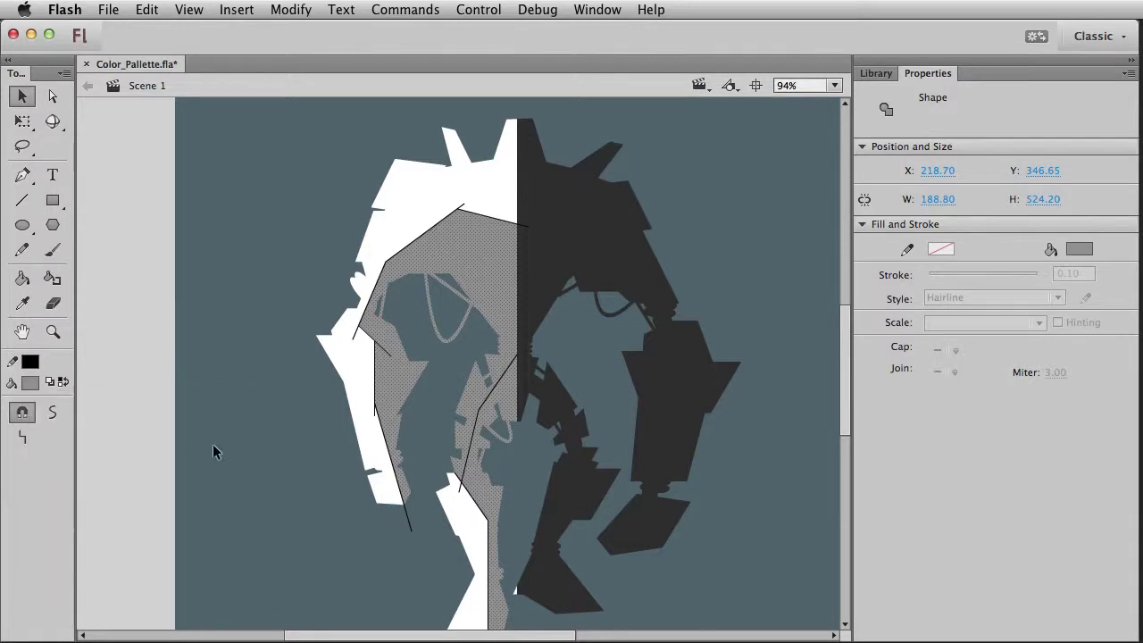
{"action": "left_click", "coordinate": [244, 440]}
Delete the black boundary lines from the robot's left half.
{"action": "double_click", "coordinate": [516, 226]}
{"action": "key", "text": "Delete"}
{"action": "double_click", "coordinate": [508, 373]}
{"action": "key", "text": "Delete"}
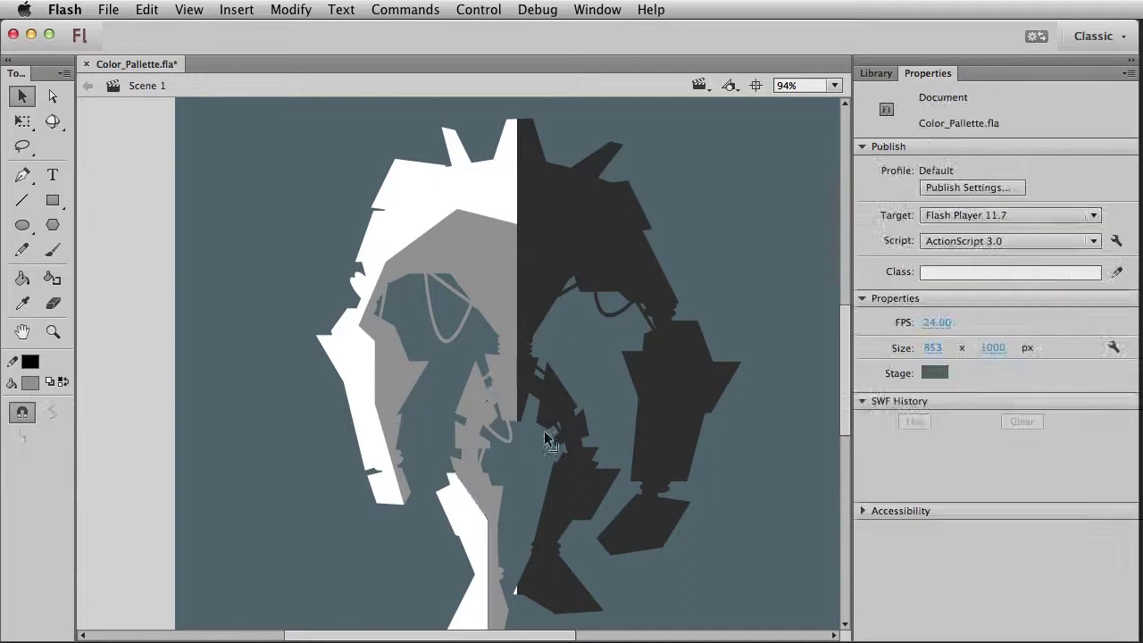
Draw black hairline shadow boundaries on the dark half, from the chest down the arm to the hand and across the knee.
{"action": "left_click", "coordinate": [22, 200]}
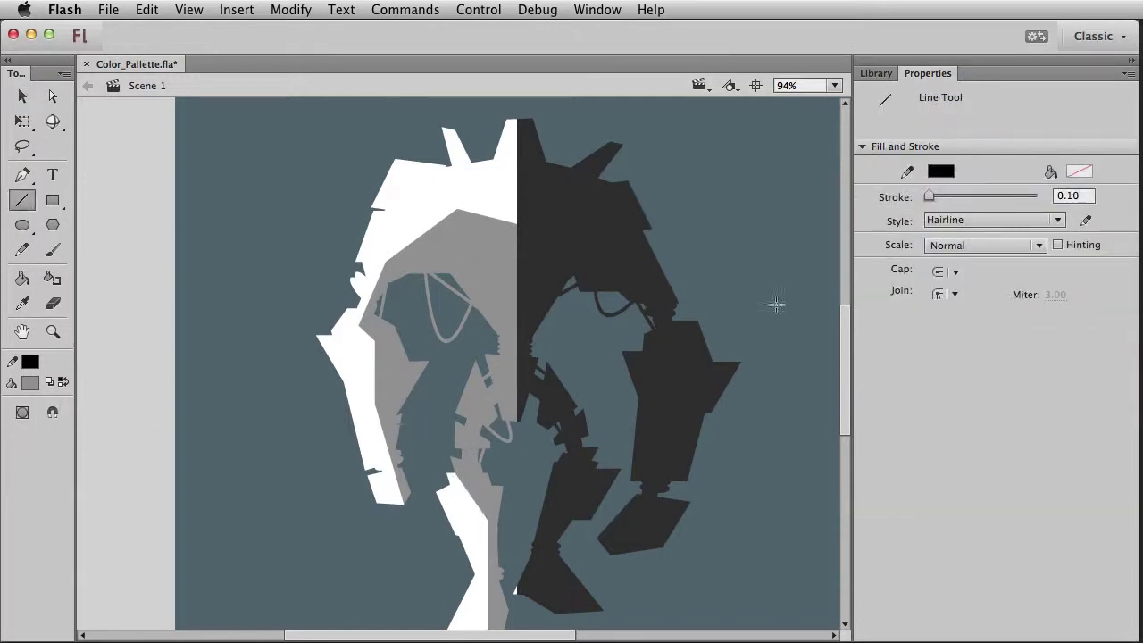
{"action": "left_click_drag", "start_coordinate": [517, 222], "coordinate": [582, 217]}
{"action": "mouse_move", "coordinate": [649, 299]}
{"action": "left_mouse_down"}
{"action": "mouse_move", "coordinate": [694, 339]}
{"action": "mouse_move", "coordinate": [692, 352]}
{"action": "left_mouse_up"}
{"action": "mouse_move", "coordinate": [692, 352]}
{"action": "left_mouse_down"}
{"action": "mouse_move", "coordinate": [673, 511]}
{"action": "mouse_move", "coordinate": [671, 467]}
{"action": "mouse_move", "coordinate": [615, 571]}
{"action": "mouse_move", "coordinate": [622, 545]}
{"action": "mouse_move", "coordinate": [628, 535]}
{"action": "mouse_move", "coordinate": [627, 571]}
{"action": "left_mouse_up"}
{"action": "left_click_drag", "start_coordinate": [541, 492], "coordinate": [620, 421]}
{"action": "key", "text": "v"}
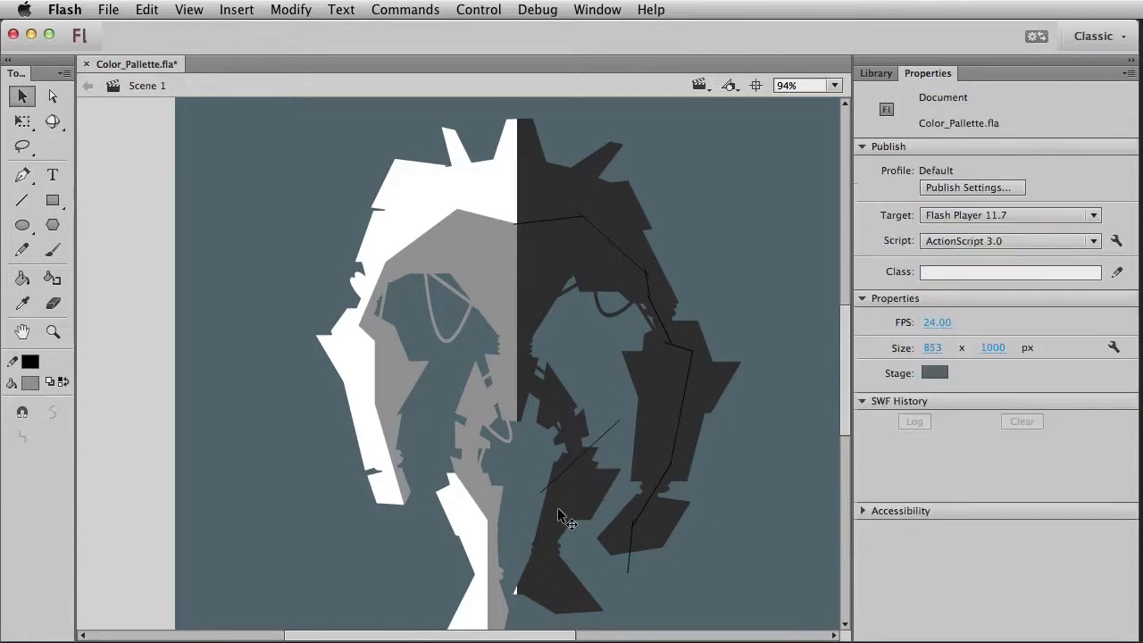
Try to recolour the lower leg below the knee line on the dark half with #333333.
{"action": "left_click", "coordinate": [560, 518]}
{"action": "left_click", "coordinate": [24, 383]}
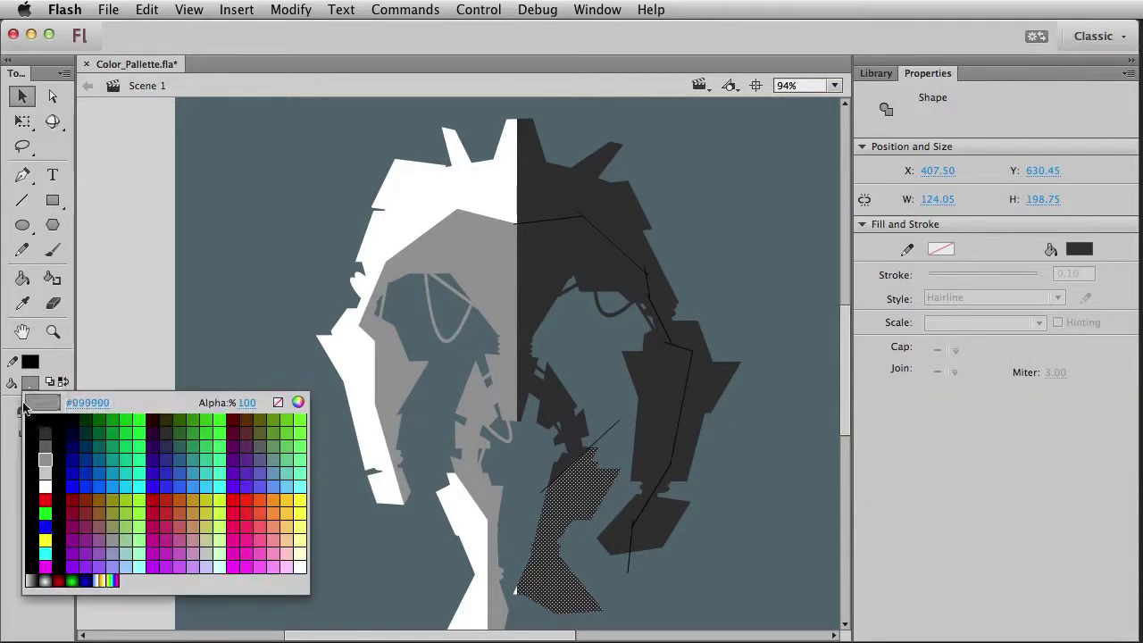
{"action": "left_click", "coordinate": [46, 433]}
{"action": "left_click", "coordinate": [169, 393]}
{"action": "left_click", "coordinate": [582, 465]}
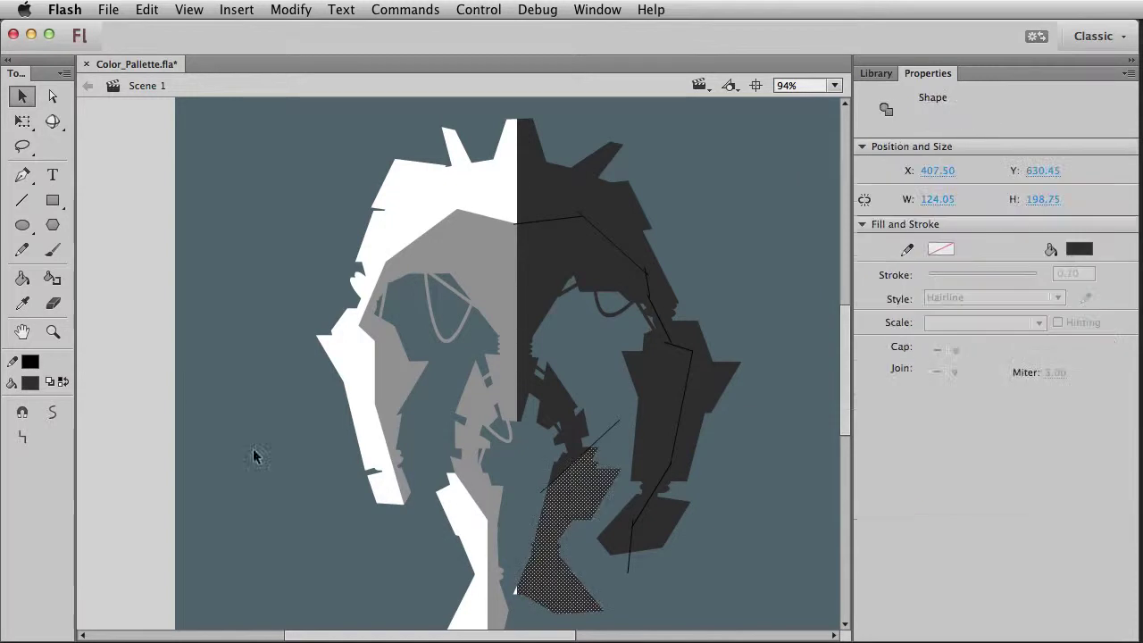
{"action": "left_click", "coordinate": [29, 382]}
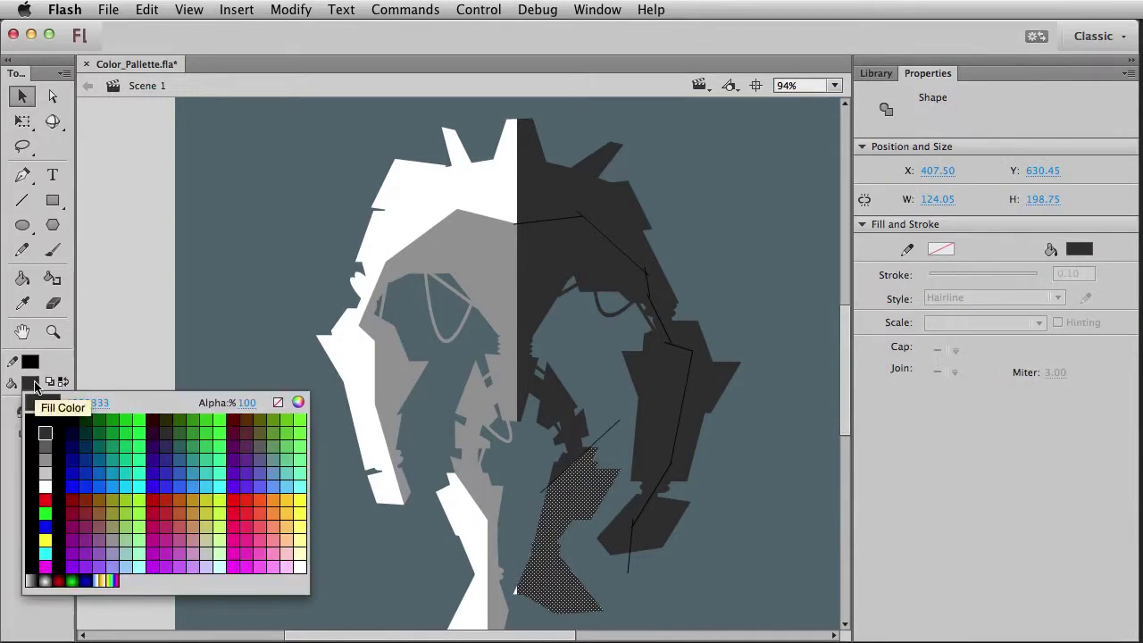
{"action": "left_click", "coordinate": [46, 427]}
{"action": "left_click", "coordinate": [163, 388]}
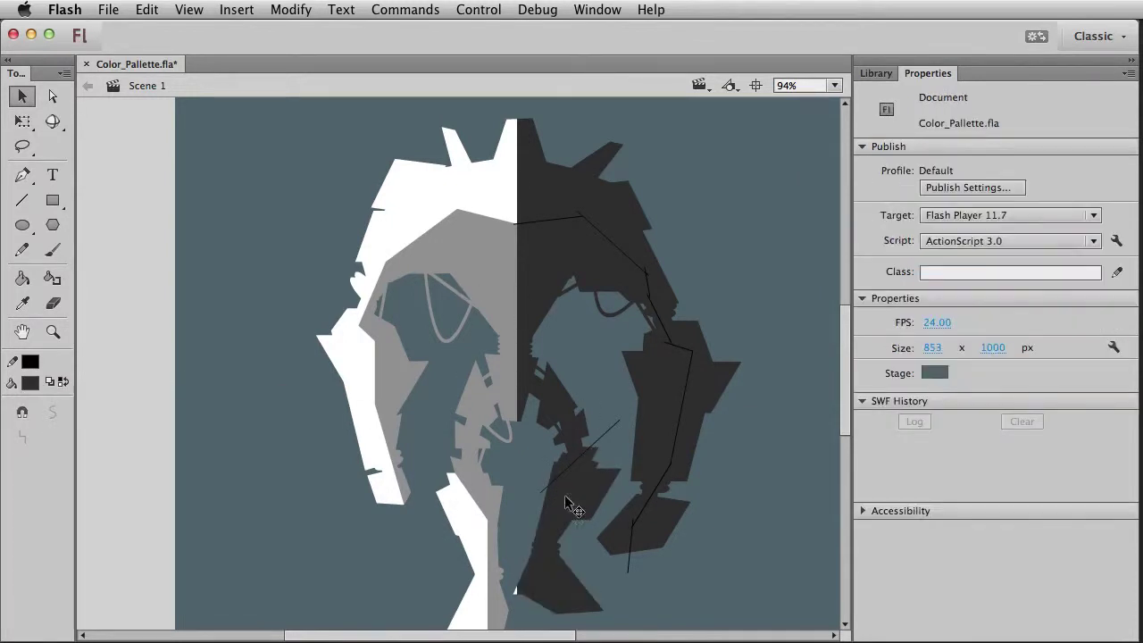
Select the leg, chest and arm areas of the dark half to check whether the drawn lines separate them.
{"action": "left_click", "coordinate": [574, 498]}
{"action": "left_click", "coordinate": [561, 193]}
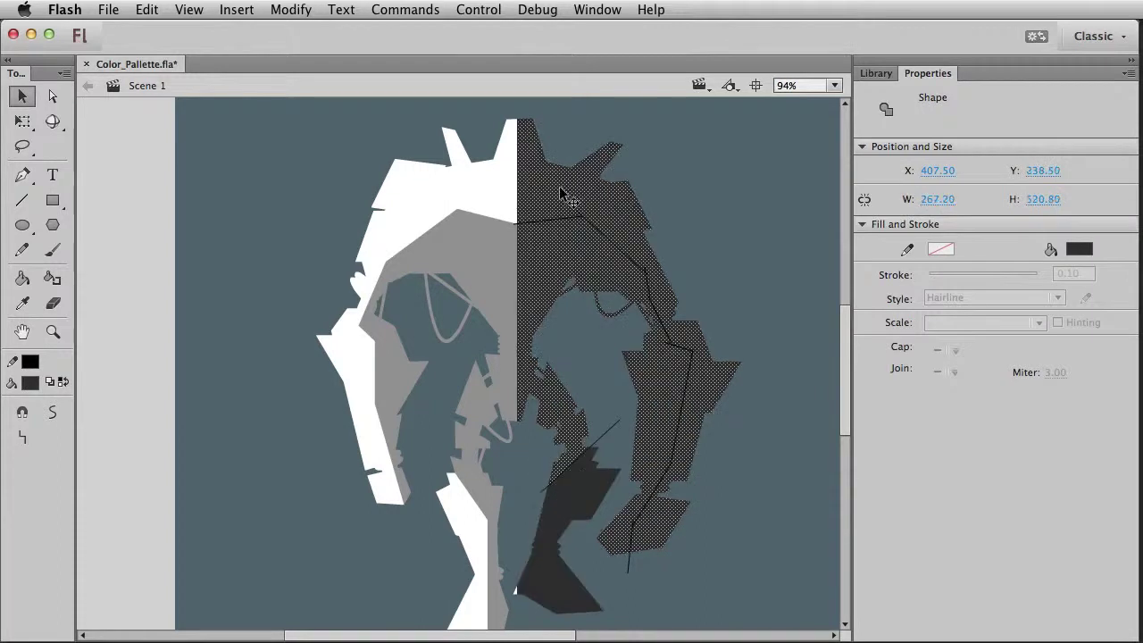
{"action": "left_click", "coordinate": [665, 239]}
{"action": "left_click", "coordinate": [676, 404]}
{"action": "left_click", "coordinate": [706, 477]}
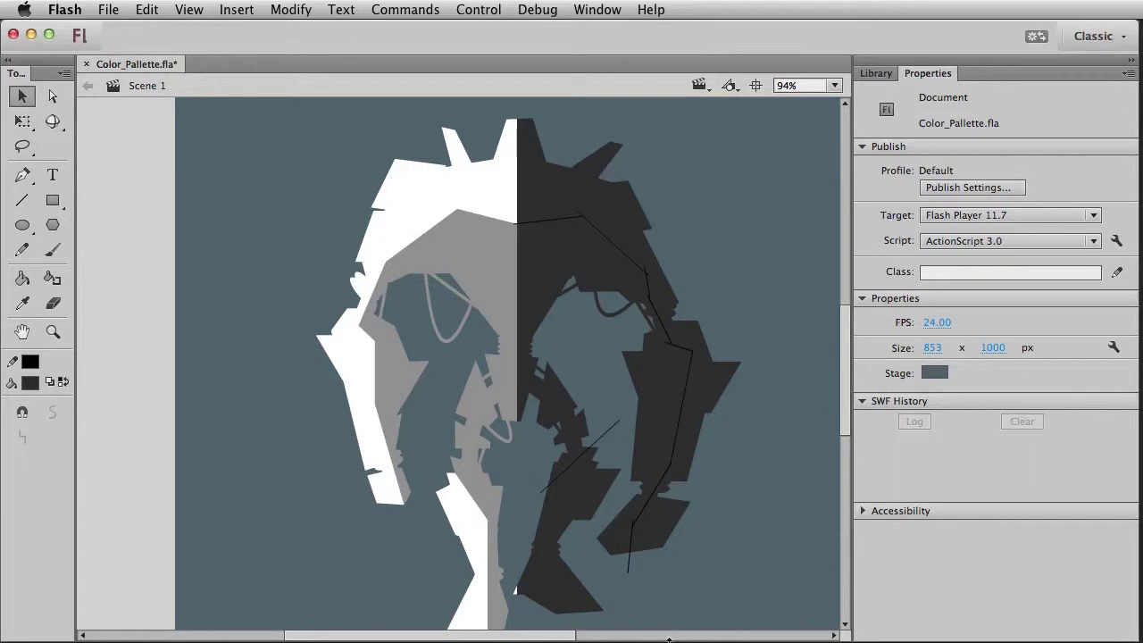
Fill the connected torso, arm and upper leg region of the robot's dark half with a medium grey.
{"action": "left_click", "coordinate": [684, 343]}
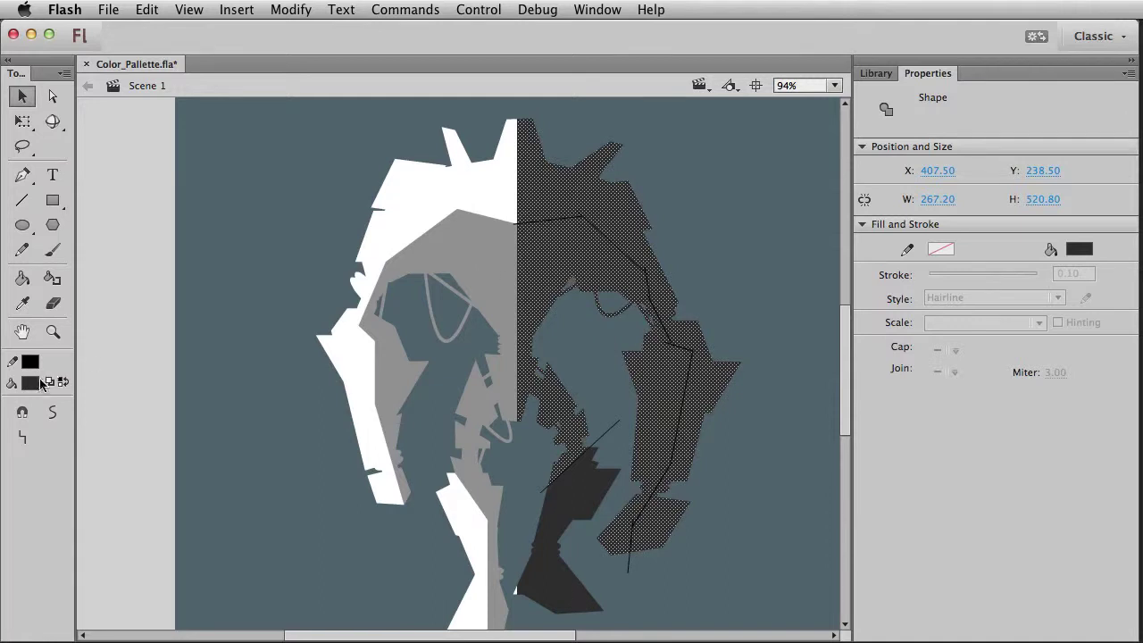
{"action": "left_click", "coordinate": [32, 384]}
{"action": "left_click", "coordinate": [41, 431]}
{"action": "left_click", "coordinate": [152, 398]}
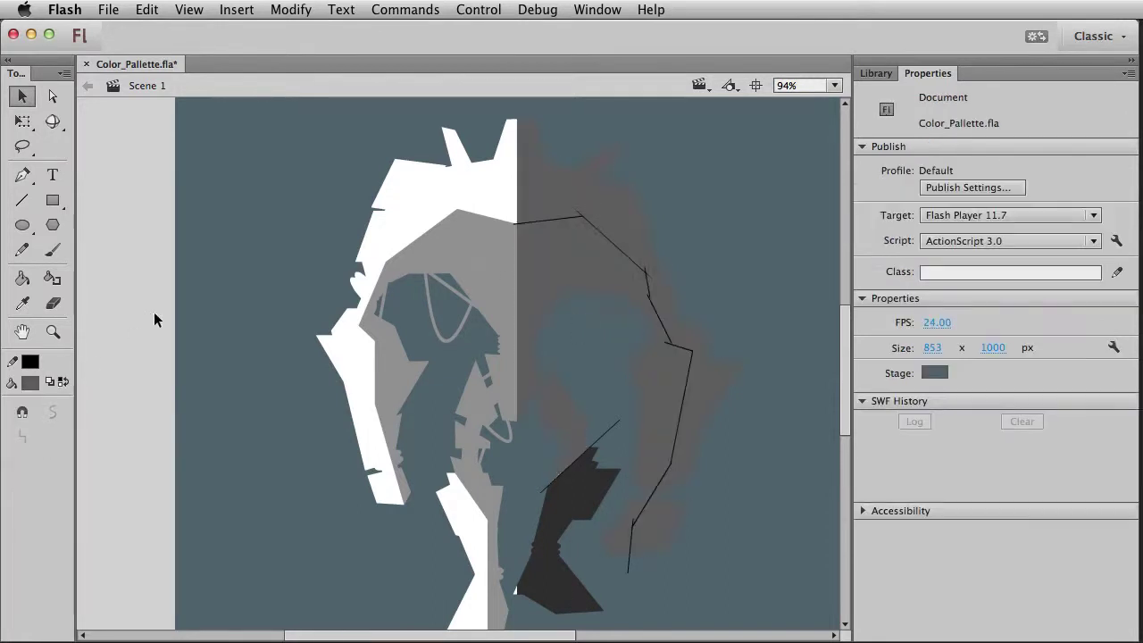
Examine the chest boundary lines on the grey half up close to check whether their junctions close off the fill.
{"action": "left_click", "coordinate": [608, 247]}
{"action": "left_click", "coordinate": [607, 241]}
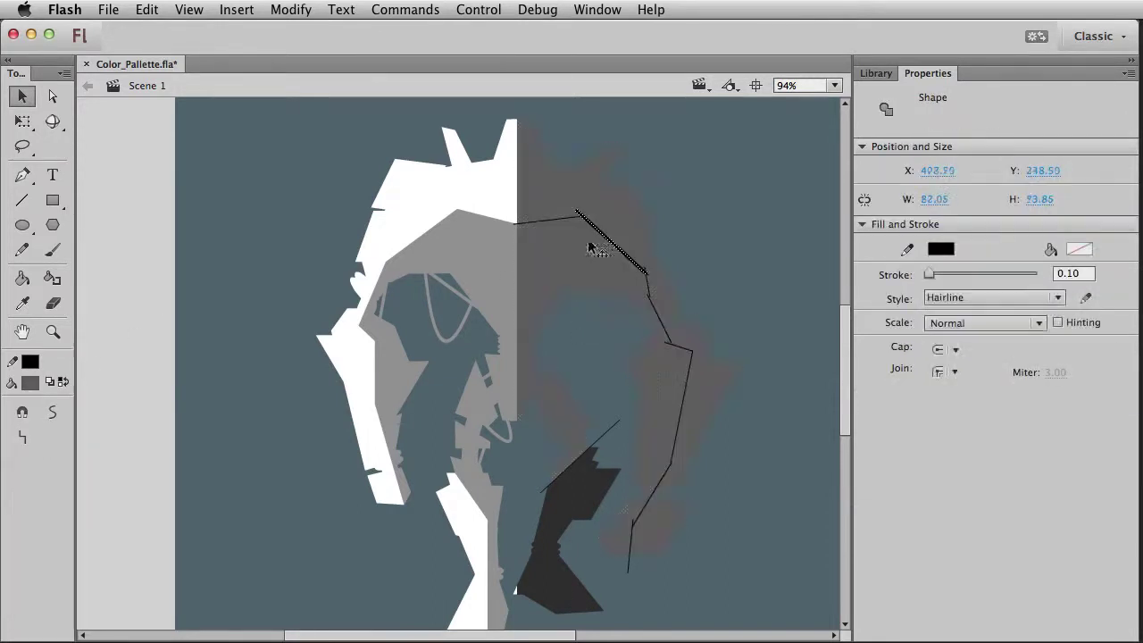
{"action": "left_click", "coordinate": [52, 331]}
{"action": "left_click_drag", "start_coordinate": [465, 205], "coordinate": [650, 298]}
{"action": "key", "text": "v"}
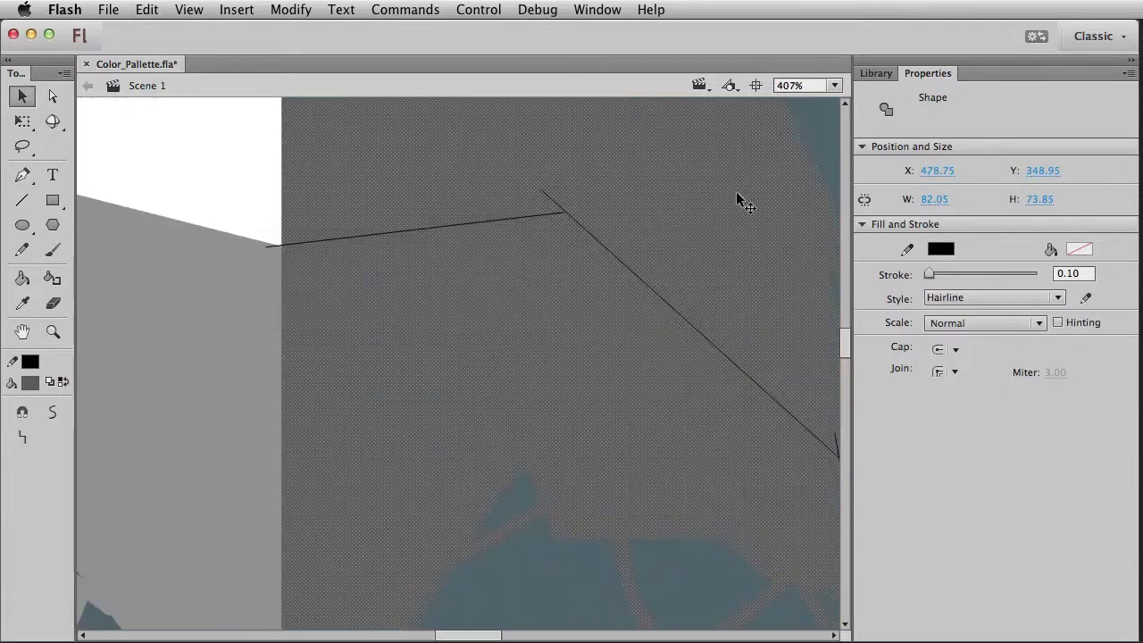
{"action": "left_click", "coordinate": [527, 250]}
{"action": "key", "text": "super+shift+a"}
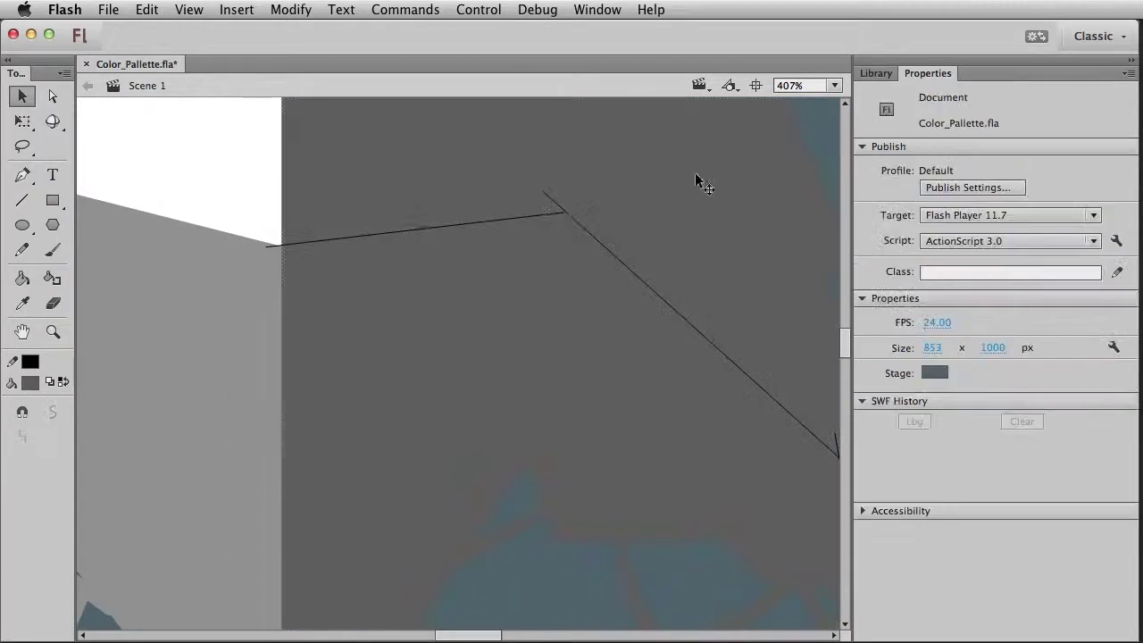
Extend the loose ends of the boundary lines on the dark half's chest and shoulder so that they cross each other.
{"action": "left_click", "coordinate": [538, 285]}
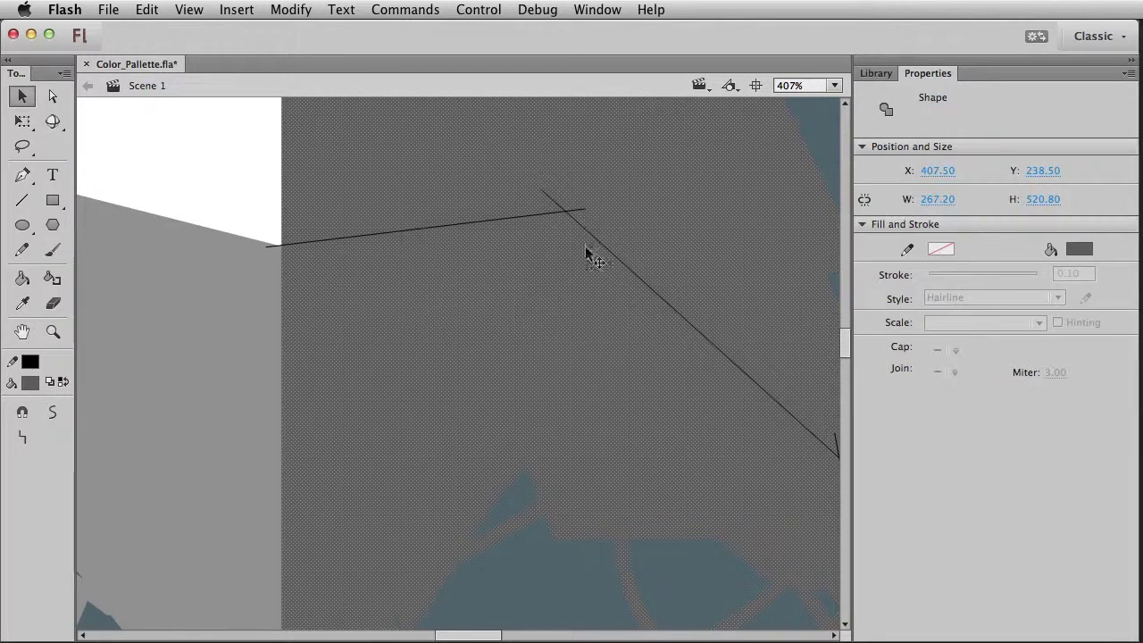
{"action": "left_click_drag", "start_coordinate": [693, 396], "coordinate": [449, 316]}
{"action": "key", "text": "super+shift+a"}
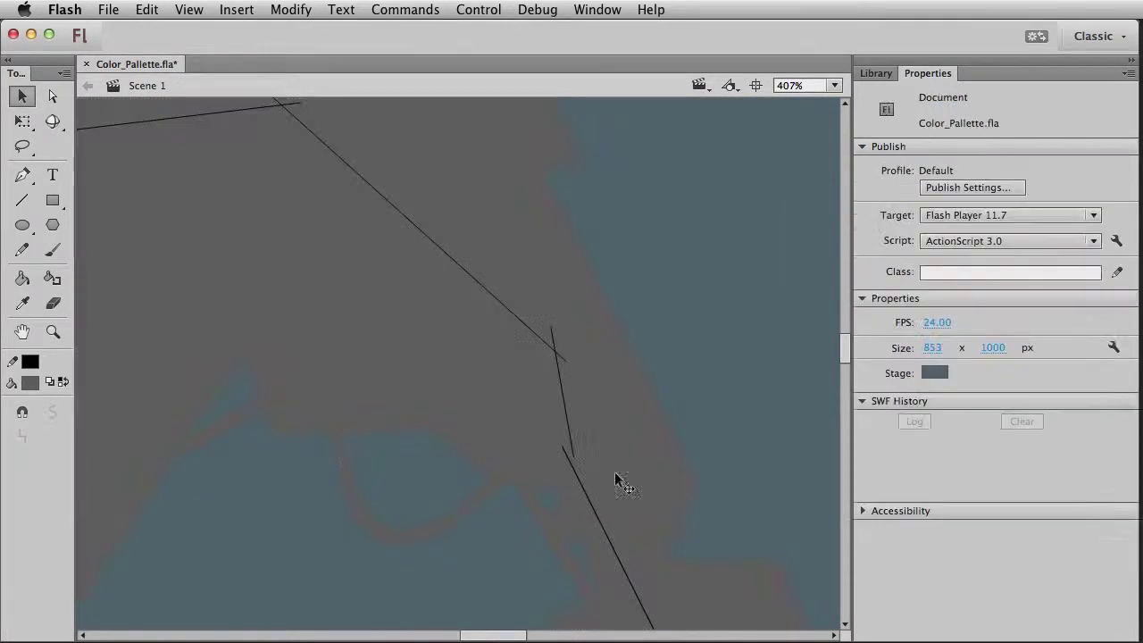
{"action": "mouse_move", "coordinate": [576, 460]}
{"action": "left_mouse_down"}
{"action": "mouse_move", "coordinate": [574, 479]}
{"action": "mouse_move", "coordinate": [565, 448]}
{"action": "left_mouse_up"}
{"action": "left_click_drag", "start_coordinate": [637, 551], "coordinate": [485, 214]}
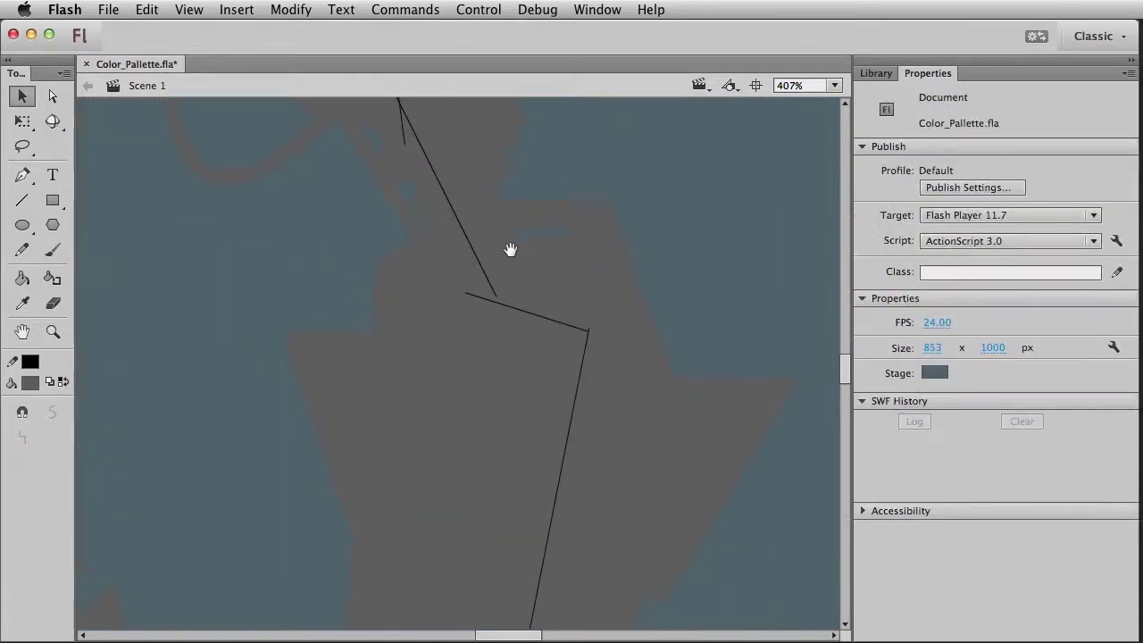
{"action": "left_click_drag", "start_coordinate": [496, 297], "coordinate": [499, 303]}
{"action": "left_click", "coordinate": [517, 441]}
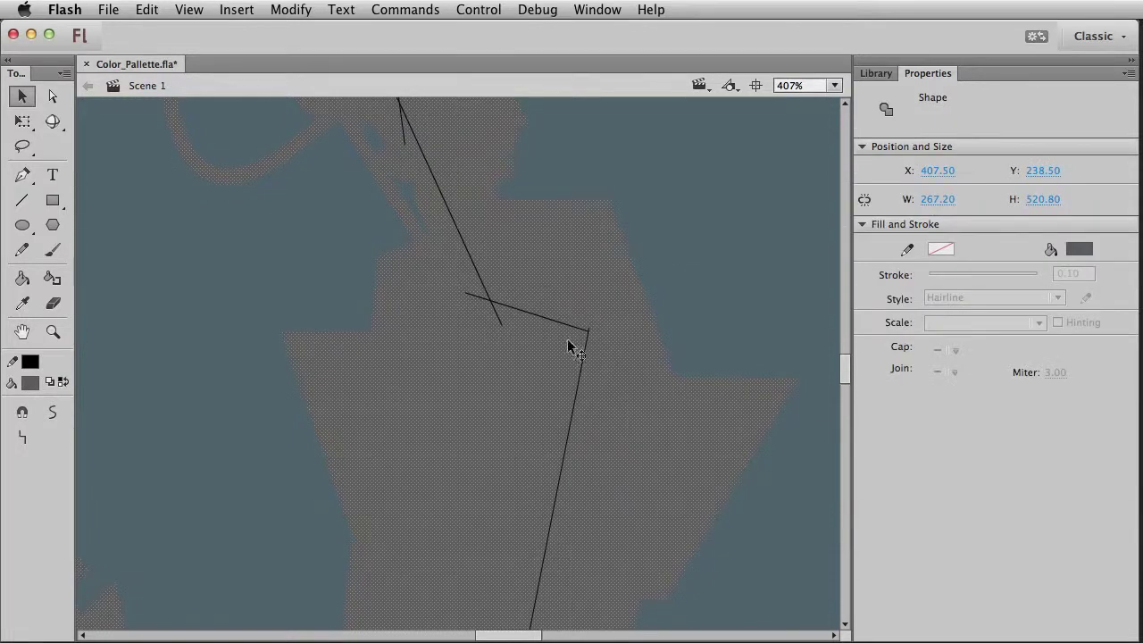
Close the boundary line's remaining joint at the elbow and select the enclosed inner torso, arm and upper leg region.
{"action": "left_click_drag", "start_coordinate": [641, 405], "coordinate": [657, 182]}
{"action": "left_click_drag", "start_coordinate": [654, 522], "coordinate": [666, 339]}
{"action": "key", "text": "super+shift+a"}
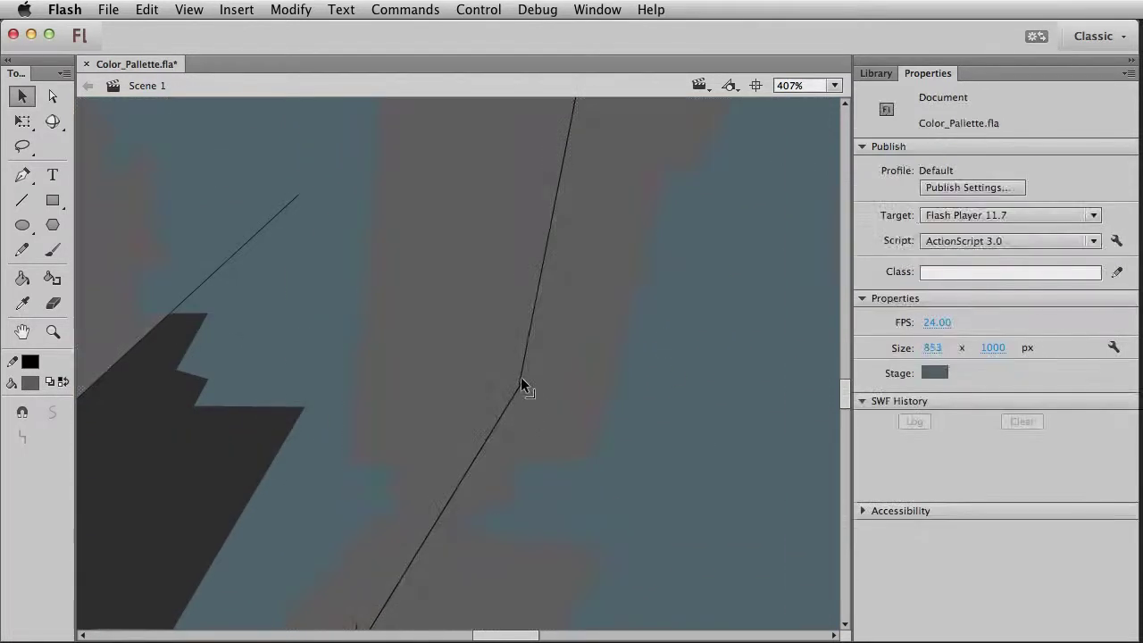
{"action": "left_click_drag", "start_coordinate": [364, 581], "coordinate": [504, 348]}
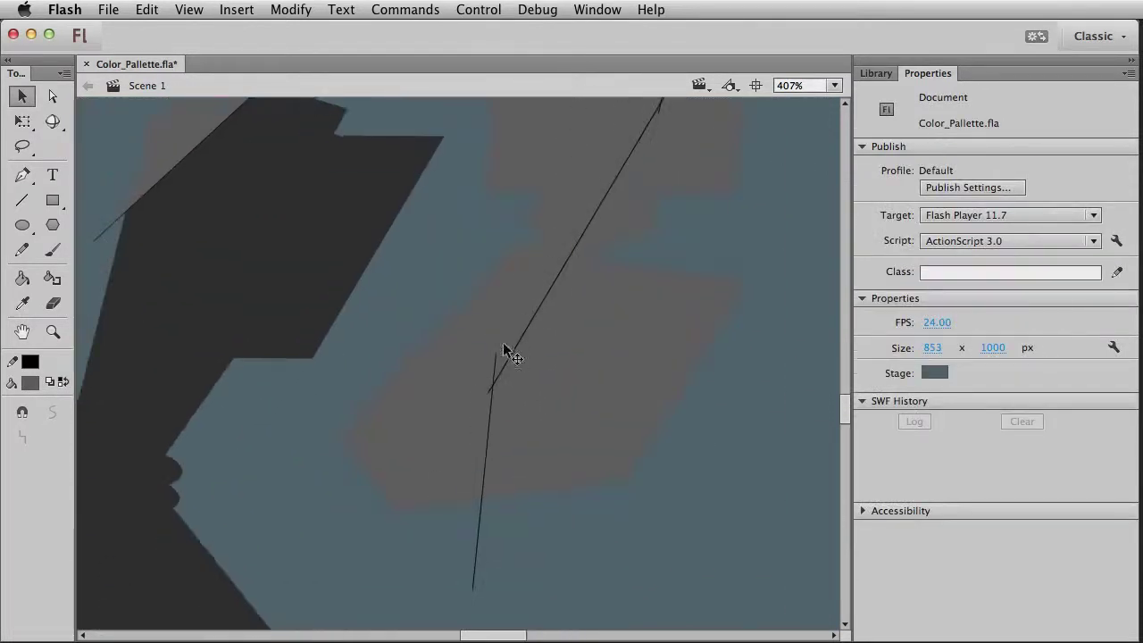
{"action": "left_click", "coordinate": [445, 420]}
{"action": "key", "text": "z"}
{"action": "left_click", "coordinate": [364, 434], "text": "alt"}
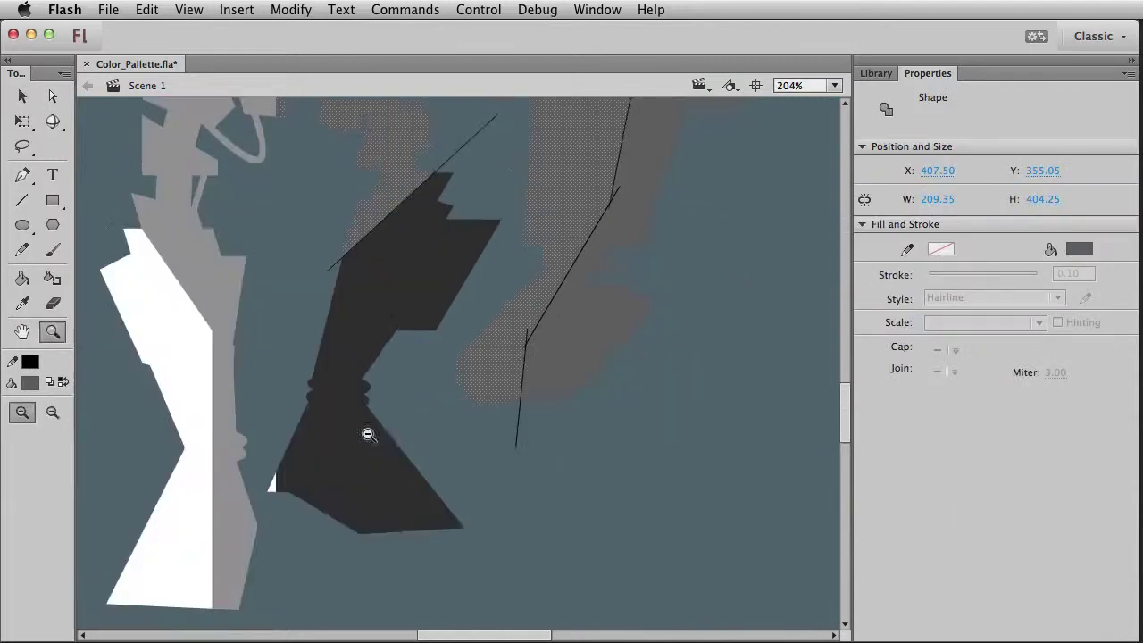
{"action": "left_click", "coordinate": [420, 369], "text": "alt"}
{"action": "left_click_drag", "start_coordinate": [465, 359], "coordinate": [417, 545]}
{"action": "key", "text": "v"}
{"action": "left_click_drag", "start_coordinate": [351, 432], "coordinate": [425, 362]}
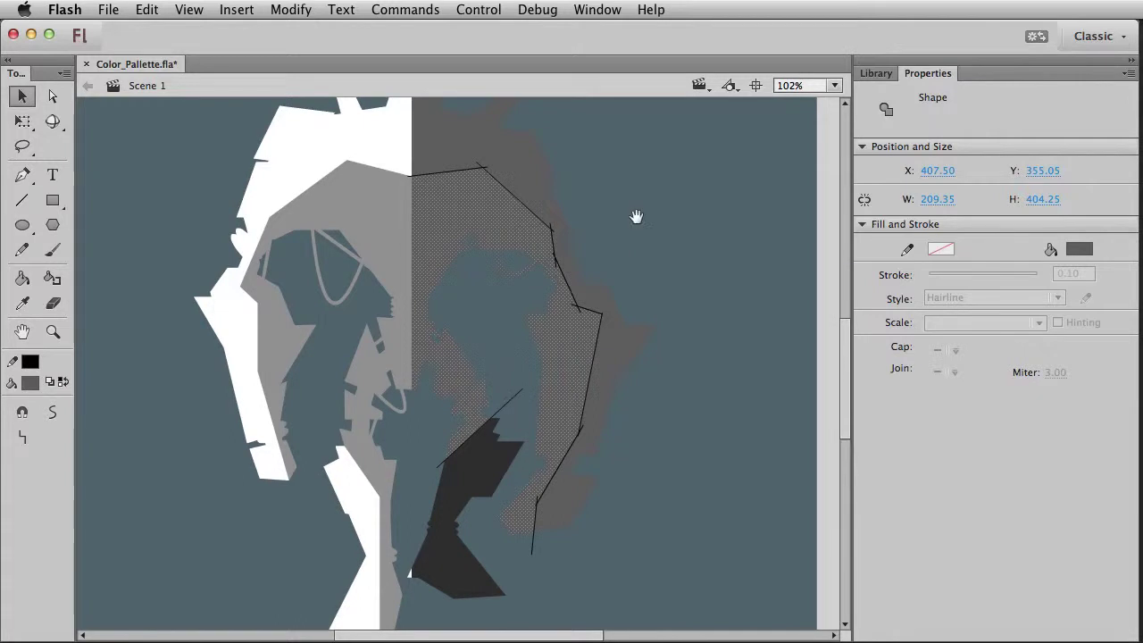
{"action": "left_click_drag", "start_coordinate": [638, 214], "coordinate": [649, 270]}
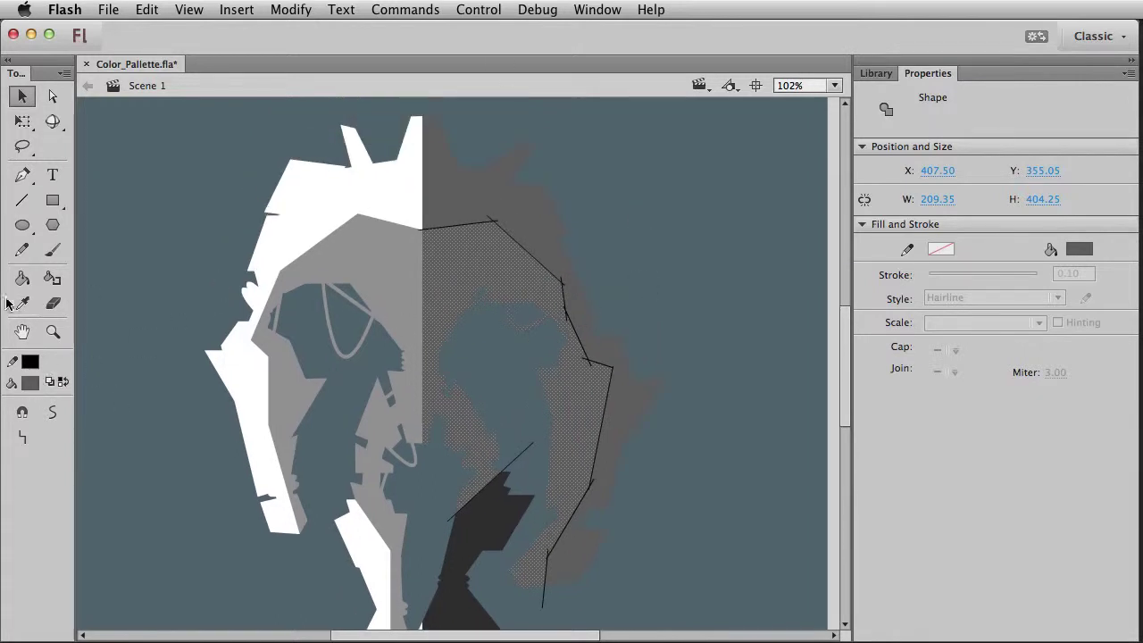
Recolour the selected inner torso, arm and upper leg region of the dark half with #333333.
{"action": "left_click", "coordinate": [22, 304]}
{"action": "left_click", "coordinate": [454, 272]}
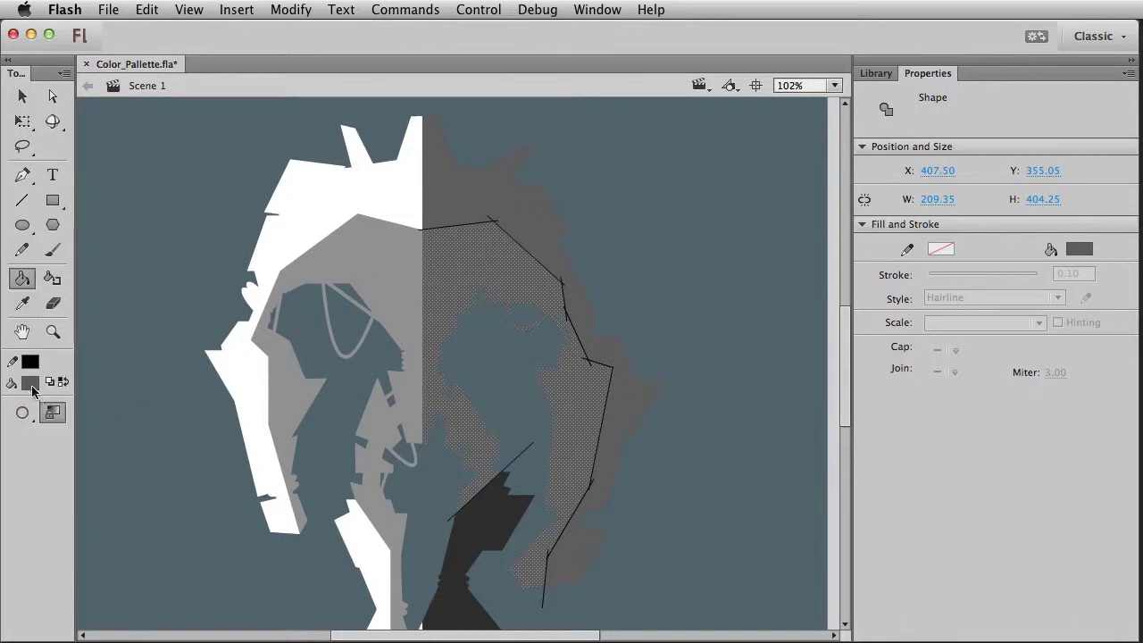
{"action": "left_click", "coordinate": [30, 385]}
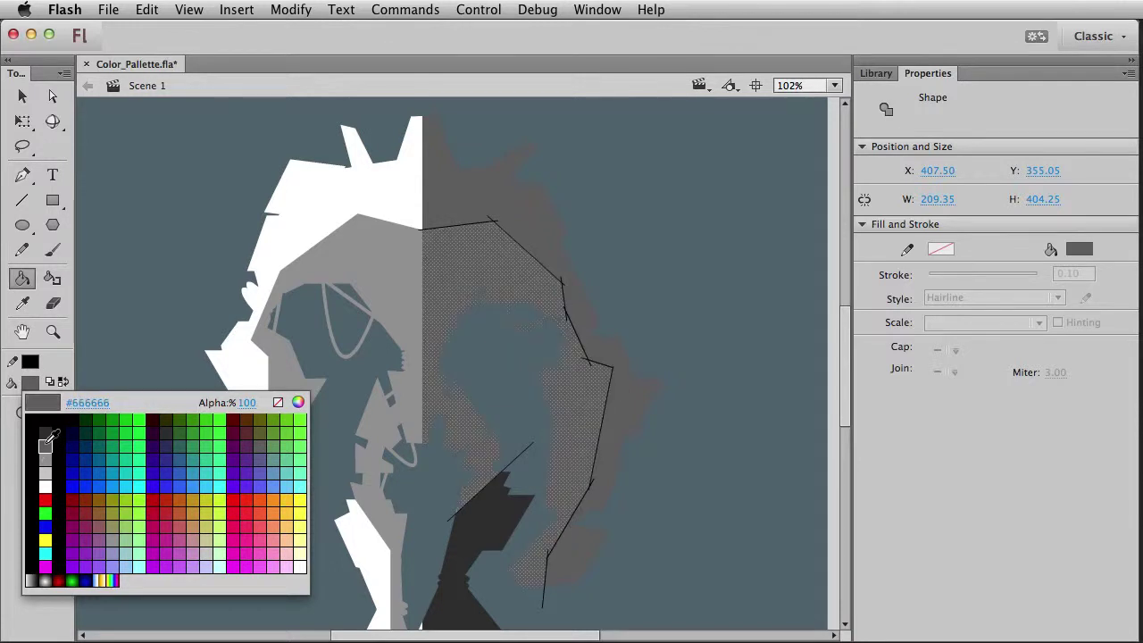
{"action": "left_click", "coordinate": [46, 429]}
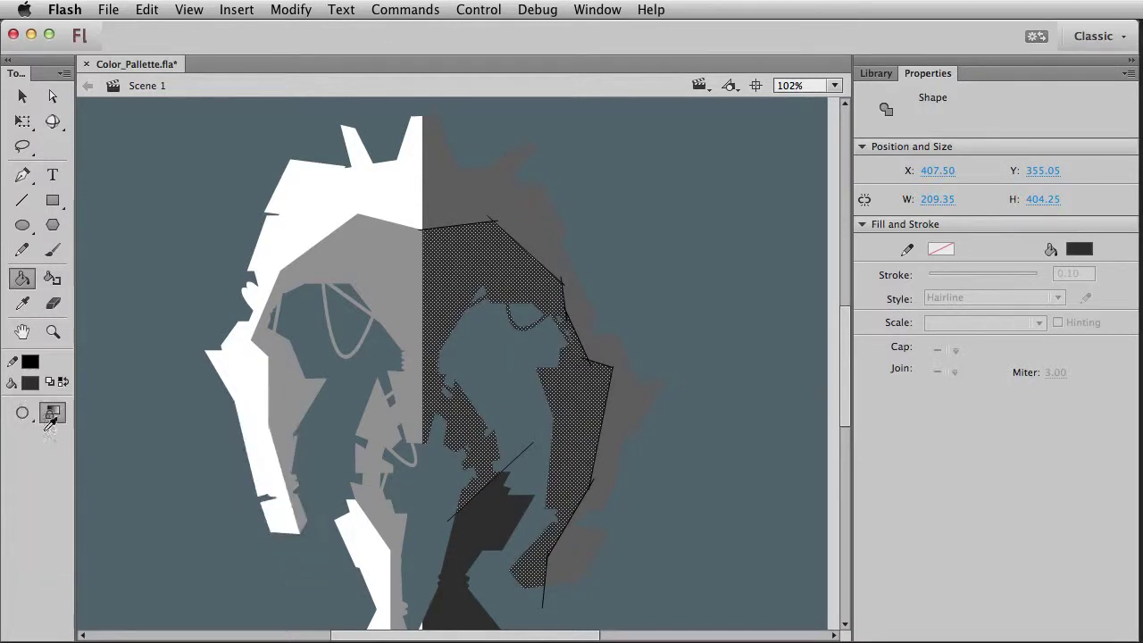
{"action": "key", "text": "v"}
{"action": "left_click", "coordinate": [675, 512]}
Recolour the lower leg below the knee line on the dark half with black.
{"action": "left_click", "coordinate": [473, 525]}
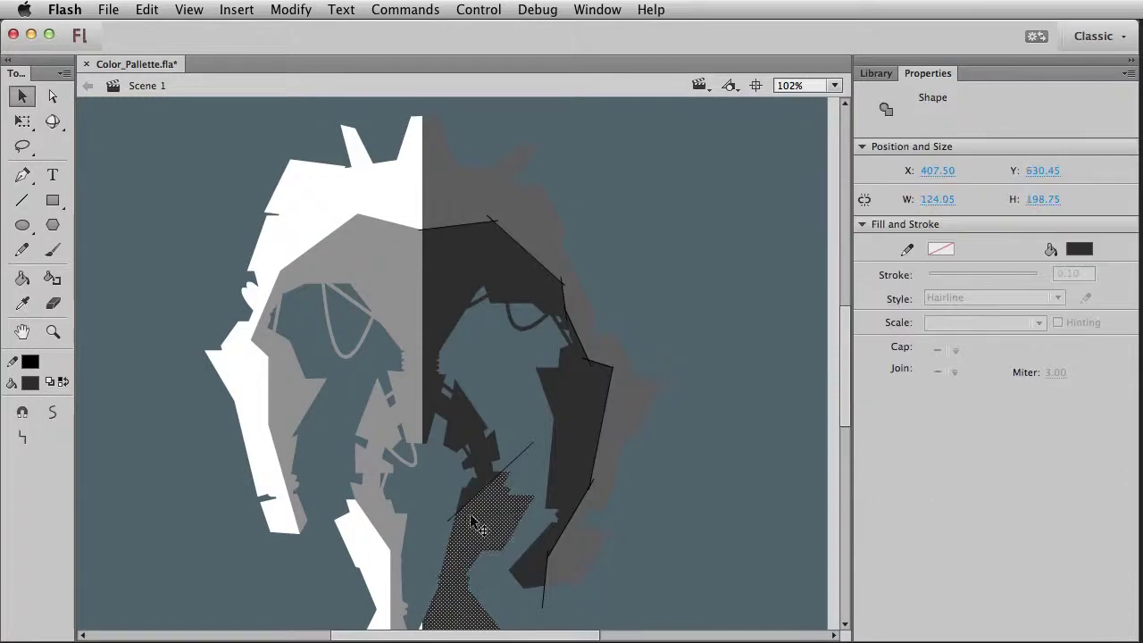
{"action": "scroll", "coordinate": [472, 536], "scroll_direction": "down", "scroll_amount": 3}
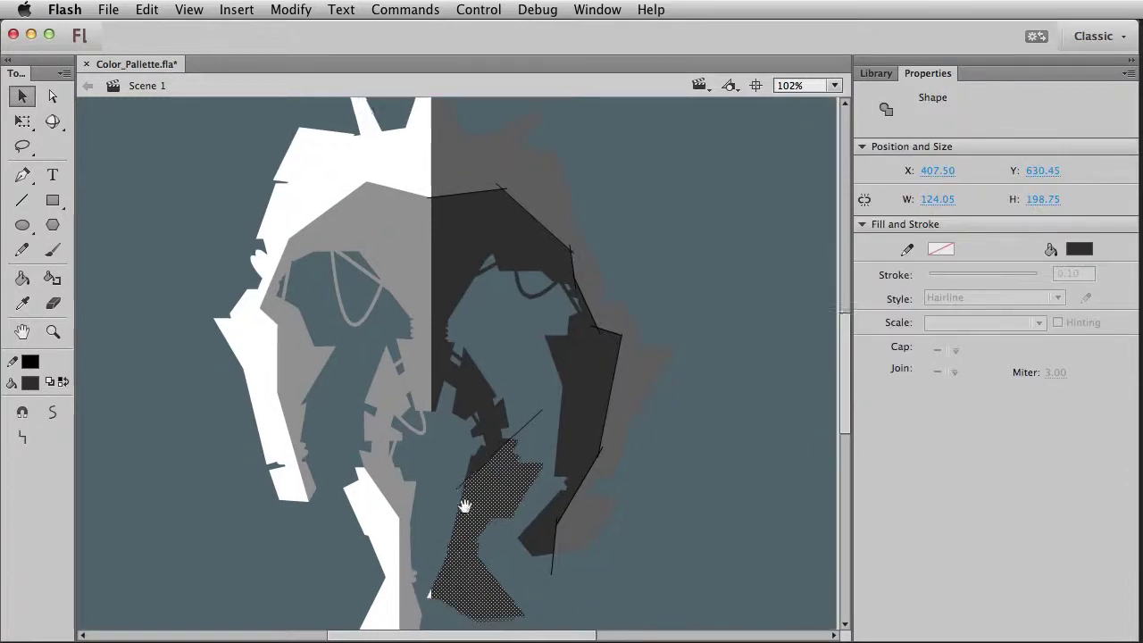
{"action": "left_click", "coordinate": [29, 382]}
{"action": "left_click", "coordinate": [46, 419]}
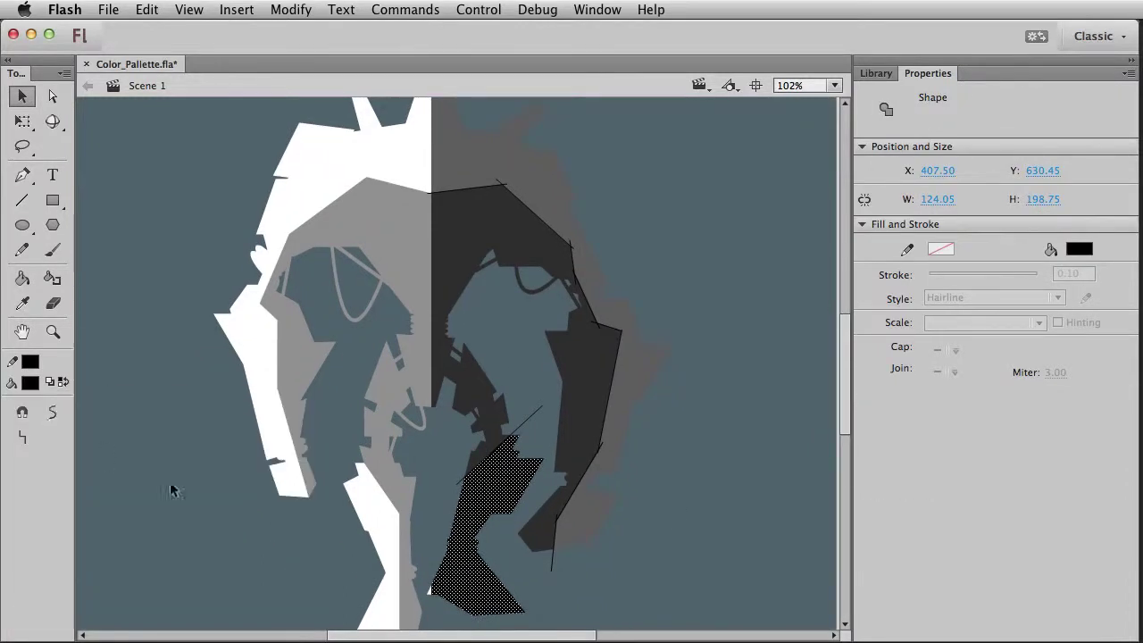
{"action": "left_click", "coordinate": [102, 459]}
{"action": "left_click", "coordinate": [514, 499]}
{"action": "left_click", "coordinate": [718, 516]}
{"action": "mouse_move", "coordinate": [496, 388]}
{"action": "left_mouse_down"}
{"action": "mouse_move", "coordinate": [498, 285]}
{"action": "mouse_move", "coordinate": [499, 322]}
{"action": "left_mouse_up"}
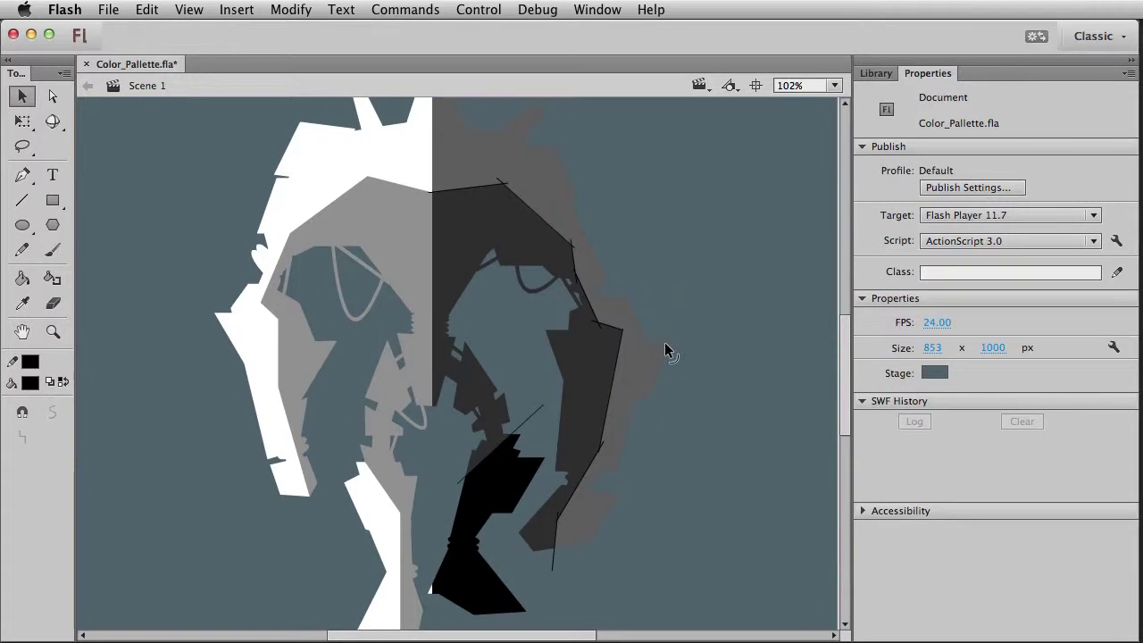
Delete the connected torso and arm boundary lines and the knee line from the dark half.
{"action": "left_click", "coordinate": [623, 335]}
{"action": "double_click", "coordinate": [622, 334]}
{"action": "key", "text": "Delete"}
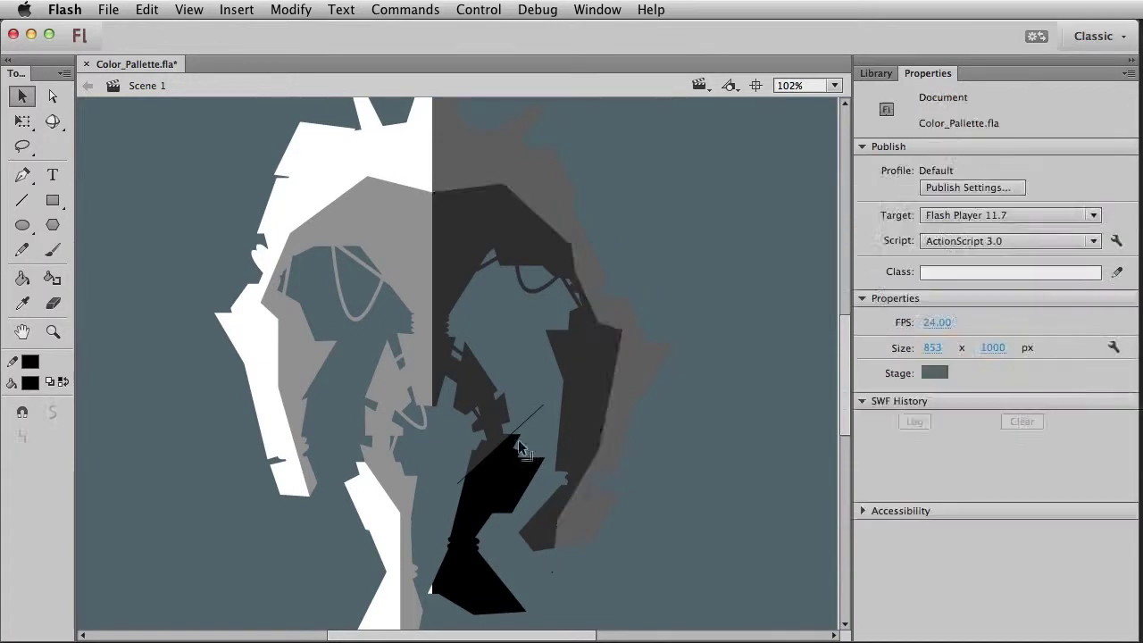
{"action": "left_click", "coordinate": [525, 433]}
{"action": "key", "text": "Delete"}
{"action": "scroll", "coordinate": [557, 521], "scroll_direction": "up", "scroll_amount": 1}
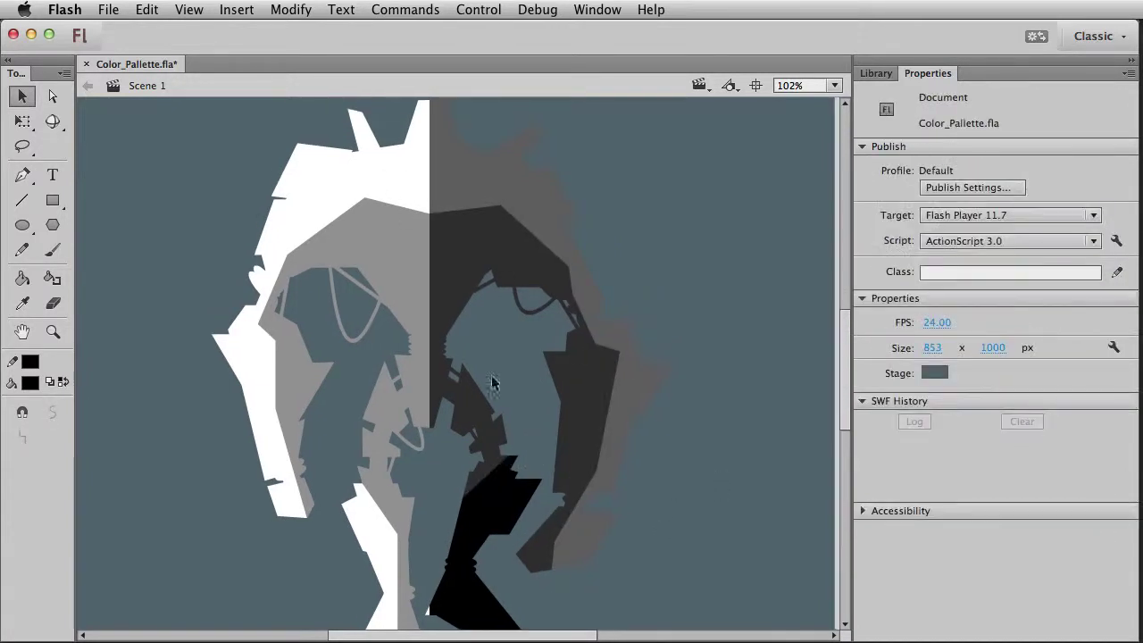
Select the inner torso and arm region of the dark half, sample its fill and show the Color panel.
{"action": "left_click", "coordinate": [502, 245]}
{"action": "left_click", "coordinate": [23, 302]}
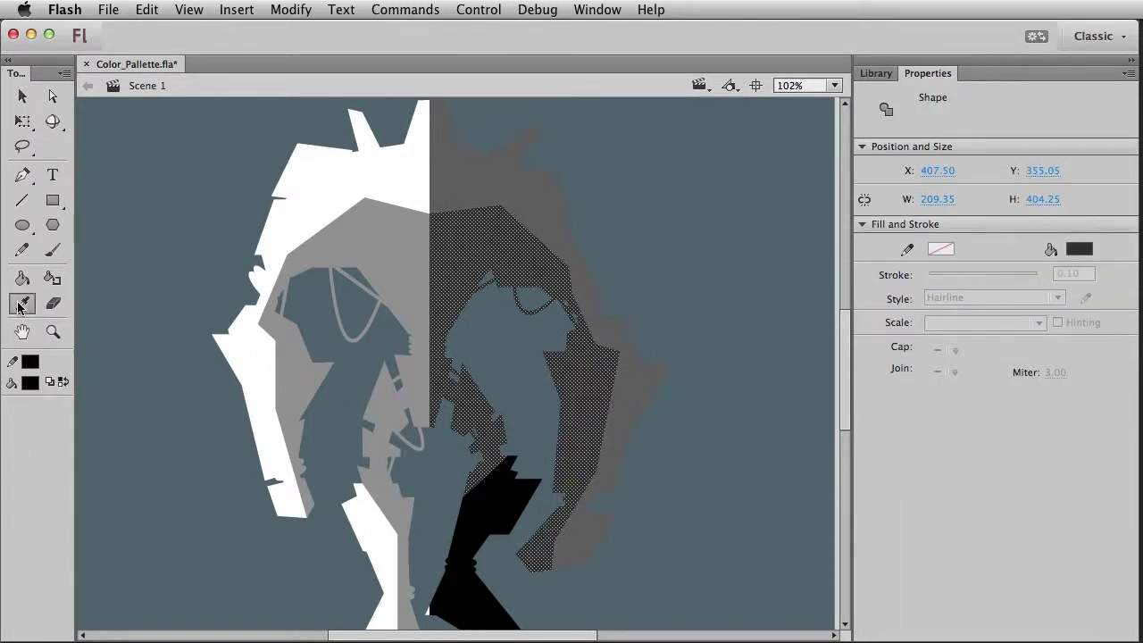
{"action": "left_click", "coordinate": [476, 234]}
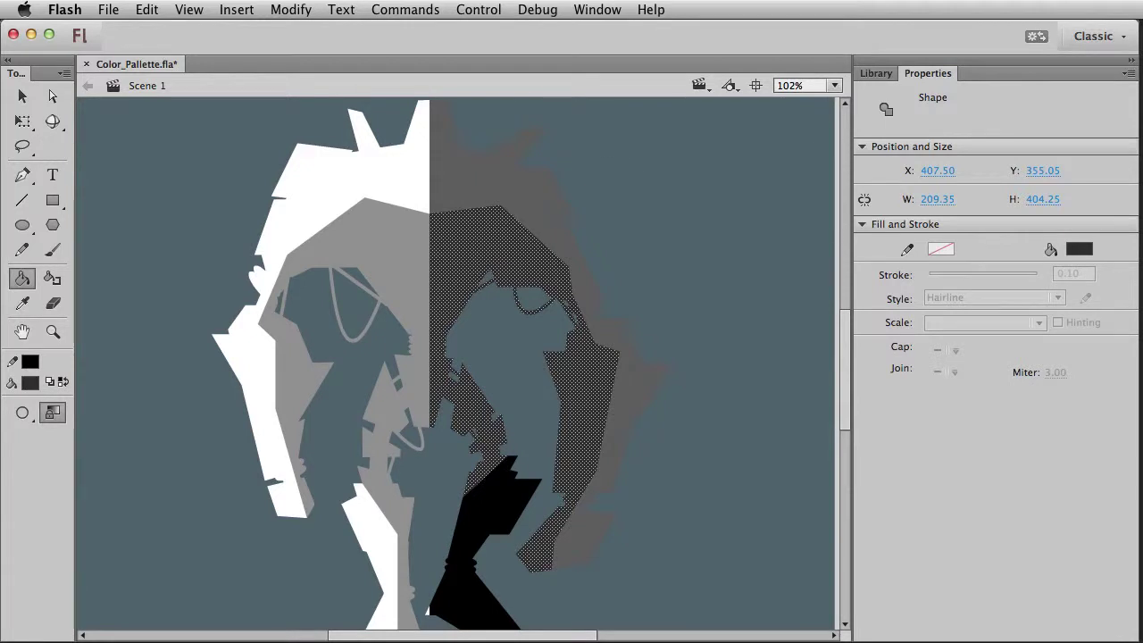
{"action": "key", "text": "super+shift+F9"}
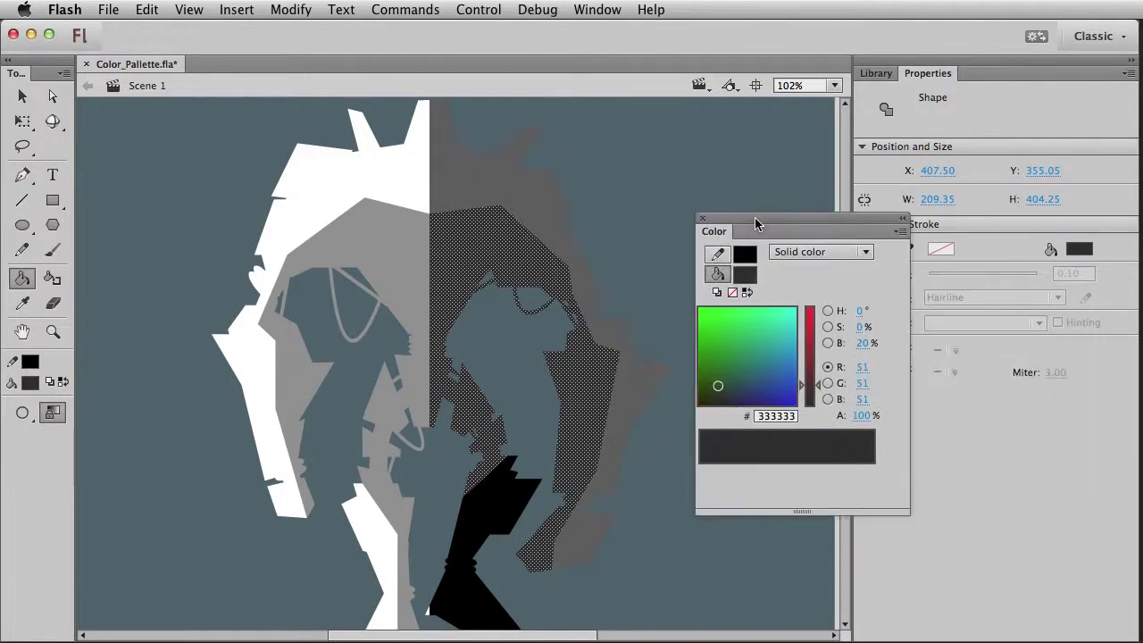
{"action": "left_click", "coordinate": [598, 10]}
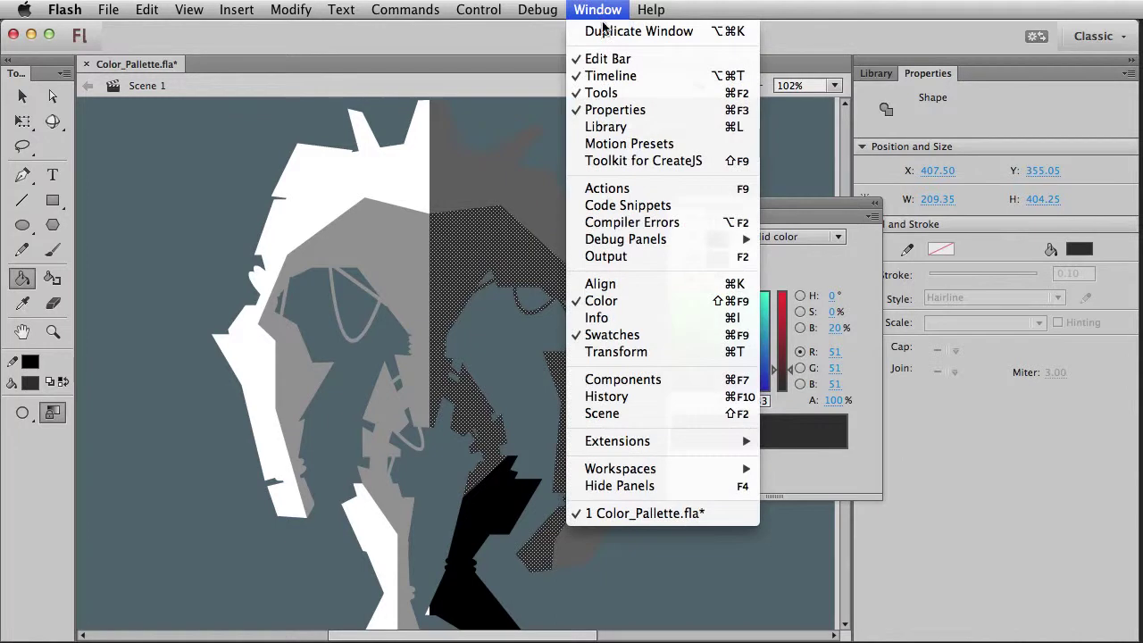
{"action": "left_click", "coordinate": [658, 301]}
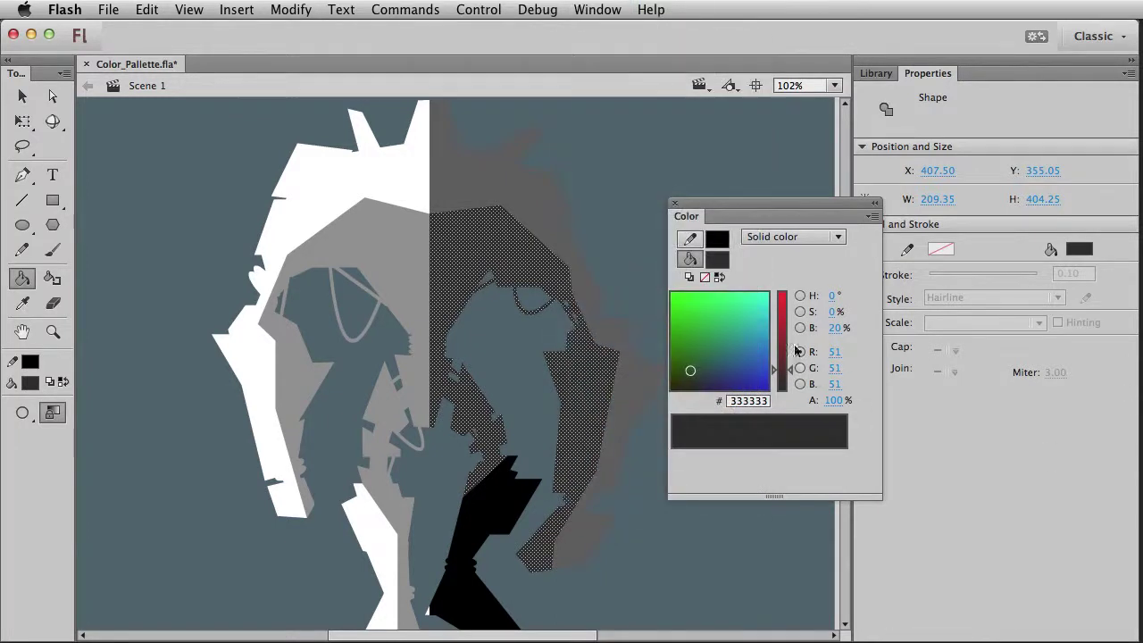
Lighten the inner torso, arm and upper leg region of the dark half to 38% brightness (#606060).
{"action": "mouse_move", "coordinate": [830, 328]}
{"action": "left_mouse_down"}
{"action": "mouse_move", "coordinate": [810, 329]}
{"action": "mouse_move", "coordinate": [848, 328]}
{"action": "left_mouse_up"}
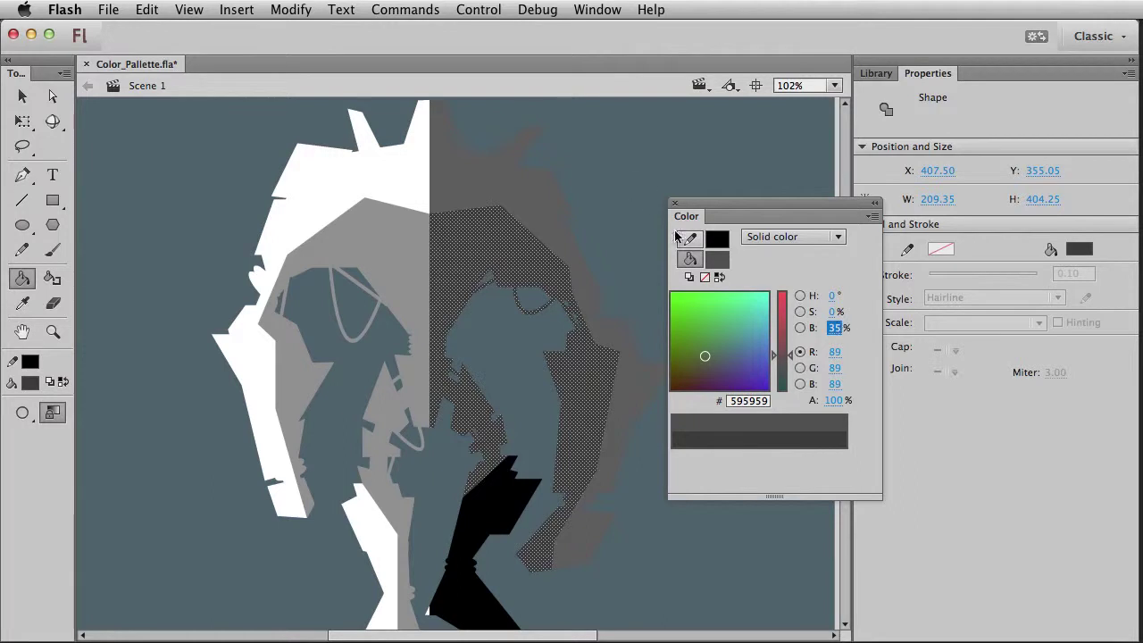
{"action": "key", "text": "ctrl+z"}
{"action": "key", "text": "v"}
{"action": "left_click", "coordinate": [637, 171]}
{"action": "left_click", "coordinate": [487, 274]}
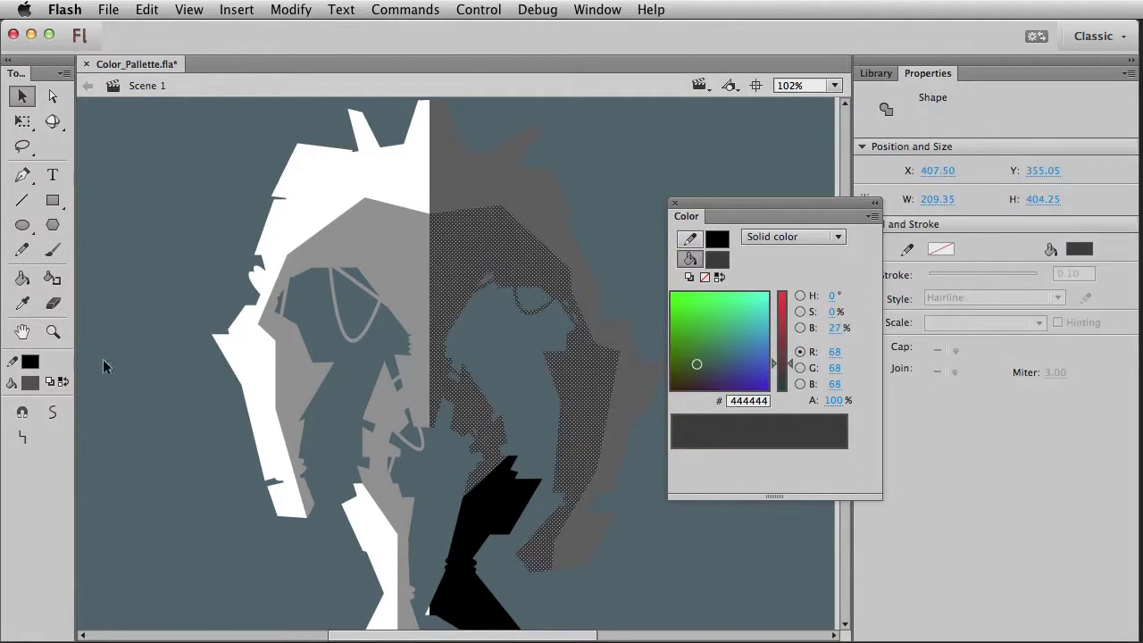
{"action": "left_click_drag", "start_coordinate": [833, 329], "coordinate": [841, 329]}
{"action": "left_click", "coordinate": [605, 186]}
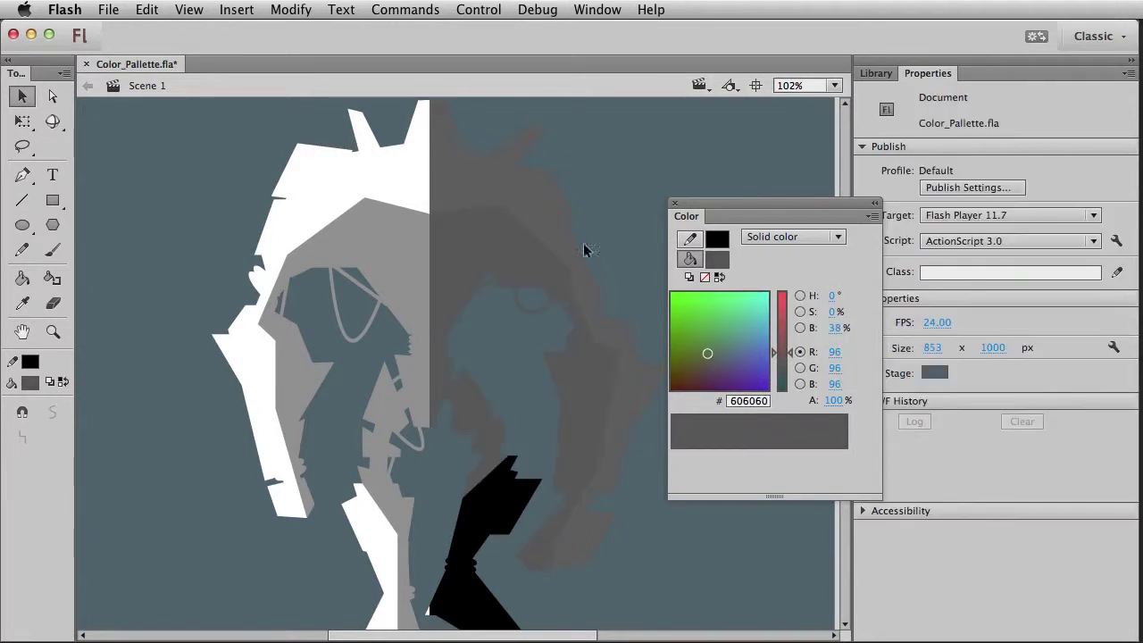
Lighten the black lower leg to 28% brightness (#474747).
{"action": "left_click", "coordinate": [516, 538]}
{"action": "left_click_drag", "start_coordinate": [831, 327], "coordinate": [850, 327]}
{"action": "left_click", "coordinate": [604, 197]}
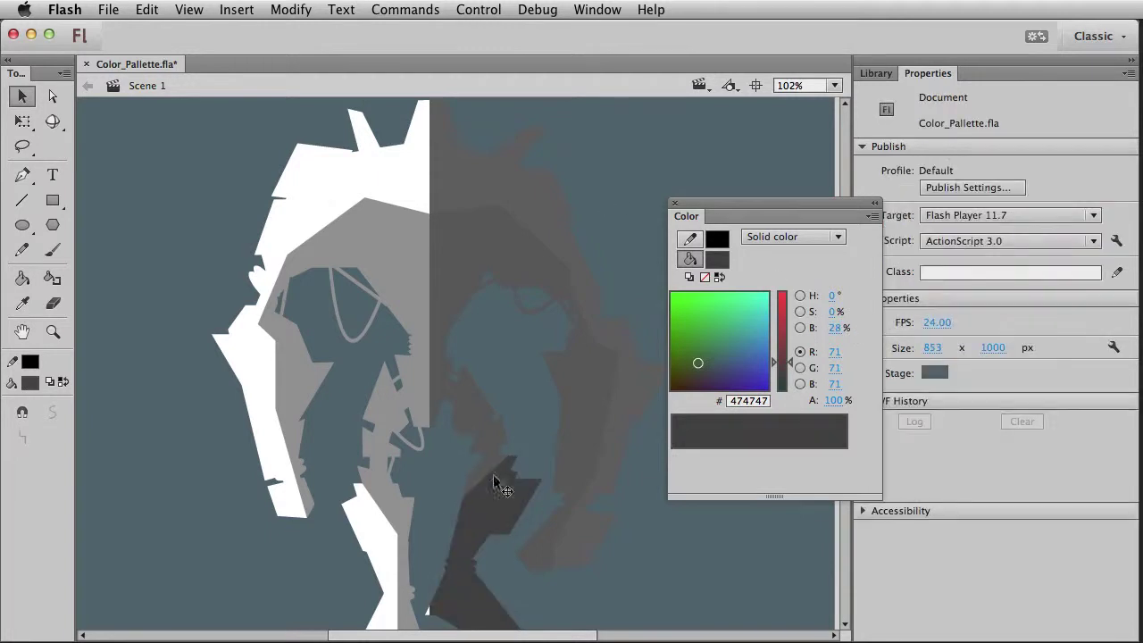
Fill the small white sliver at the dark foot with the lower leg's #474747 and bend the boundary at the knee.
{"action": "scroll", "coordinate": [536, 259], "scroll_direction": "down", "scroll_amount": 3}
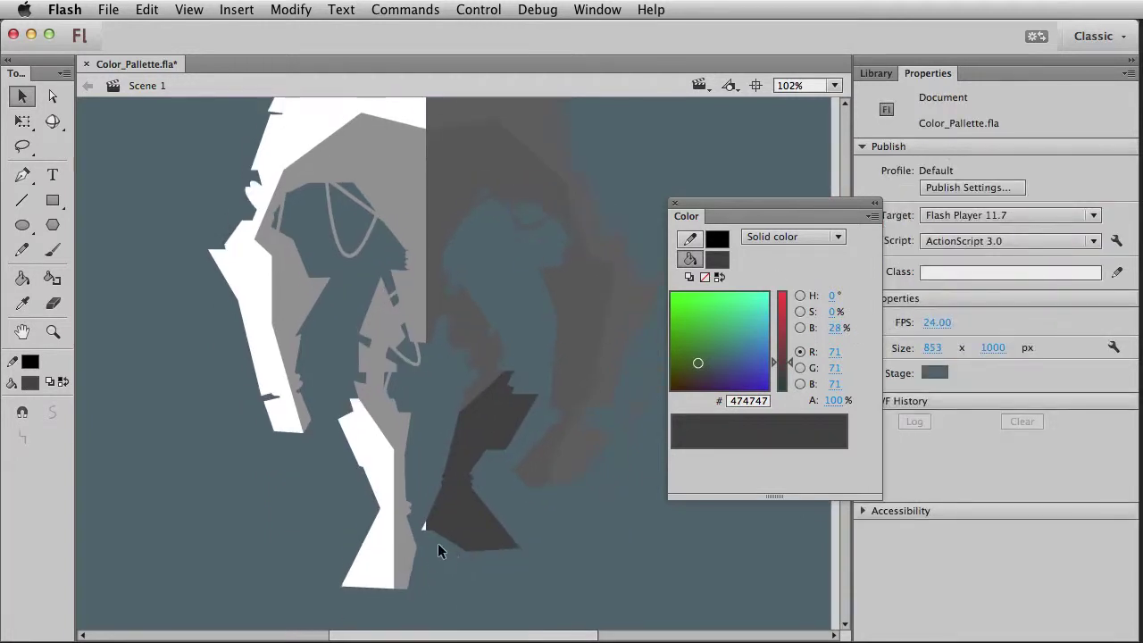
{"action": "left_click", "coordinate": [428, 530]}
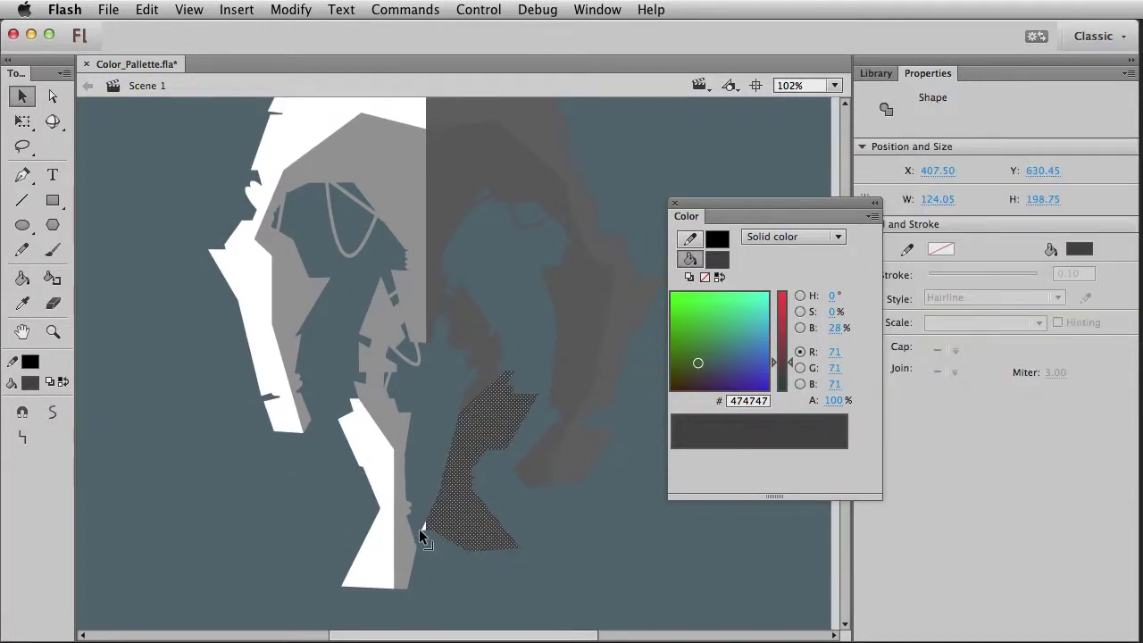
{"action": "left_click", "coordinate": [422, 527]}
{"action": "left_click", "coordinate": [23, 305]}
{"action": "left_click", "coordinate": [475, 537]}
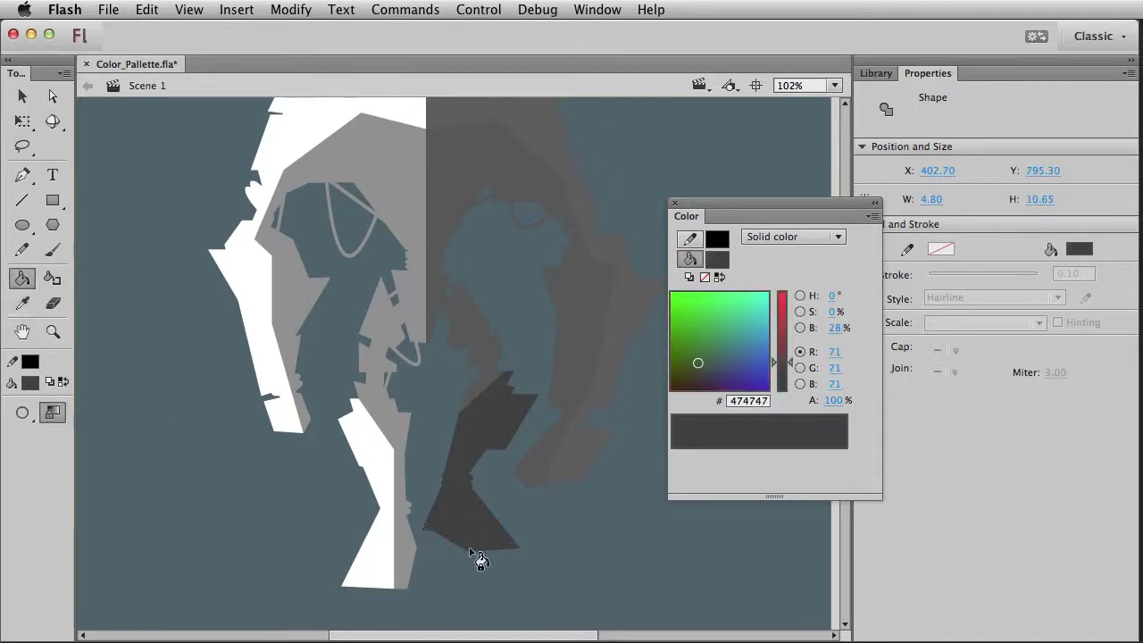
{"action": "key", "text": "v"}
{"action": "left_click", "coordinate": [525, 500]}
{"action": "key", "text": "space"}
{"action": "left_click_drag", "start_coordinate": [535, 469], "coordinate": [533, 510]}
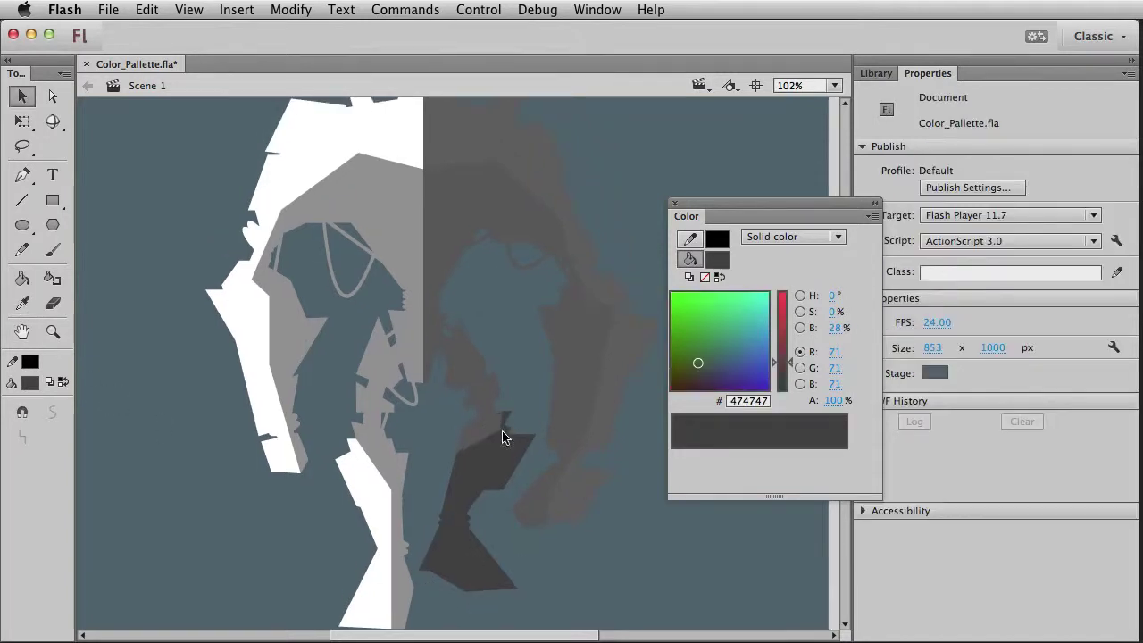
{"action": "scroll", "coordinate": [500, 434], "scroll_direction": "up", "scroll_amount": 2}
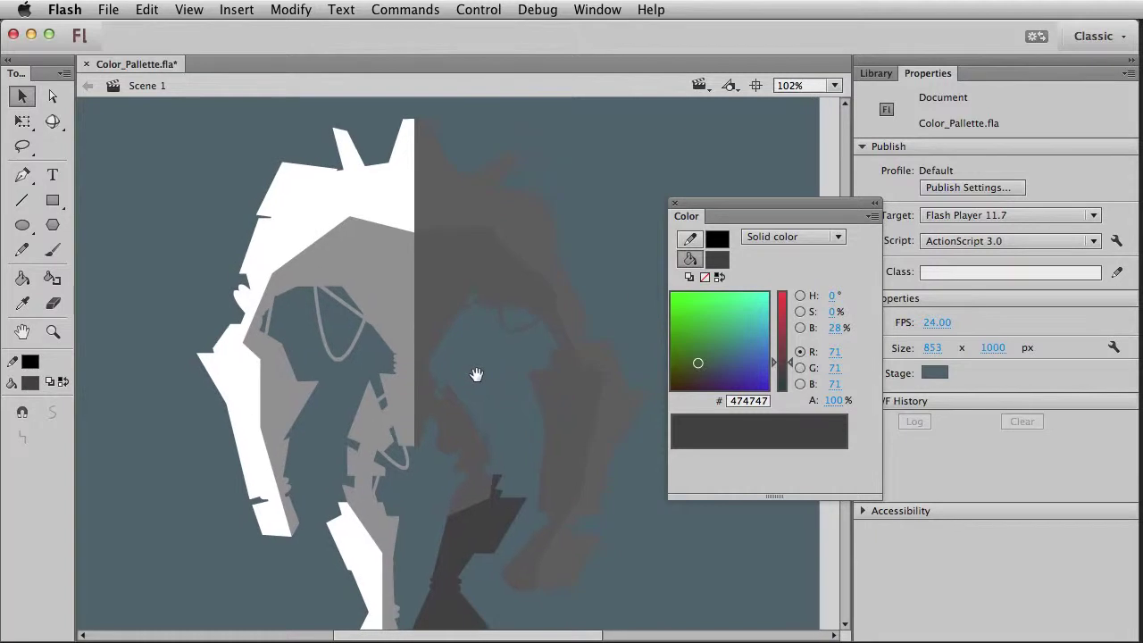
Darken the white region of the light half to 86% brightness (#DBDBDB).
{"action": "left_click", "coordinate": [375, 203]}
{"action": "scroll", "coordinate": [402, 419], "scroll_direction": "down", "scroll_amount": 2}
{"action": "scroll", "coordinate": [402, 420], "scroll_direction": "left", "scroll_amount": 1}
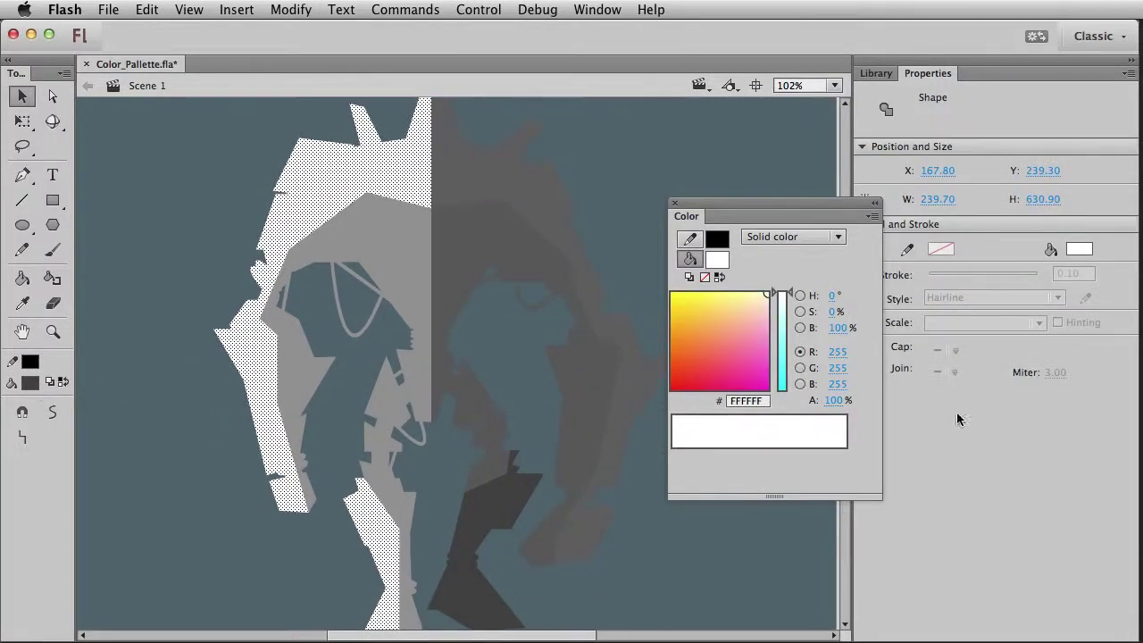
{"action": "left_click_drag", "start_coordinate": [844, 328], "coordinate": [829, 329]}
{"action": "left_click", "coordinate": [510, 229]}
Bend the vertical chest edge between the light and dark halves outward into an angled corner towards the dark side.
{"action": "scroll", "coordinate": [574, 472], "scroll_direction": "up", "scroll_amount": 1}
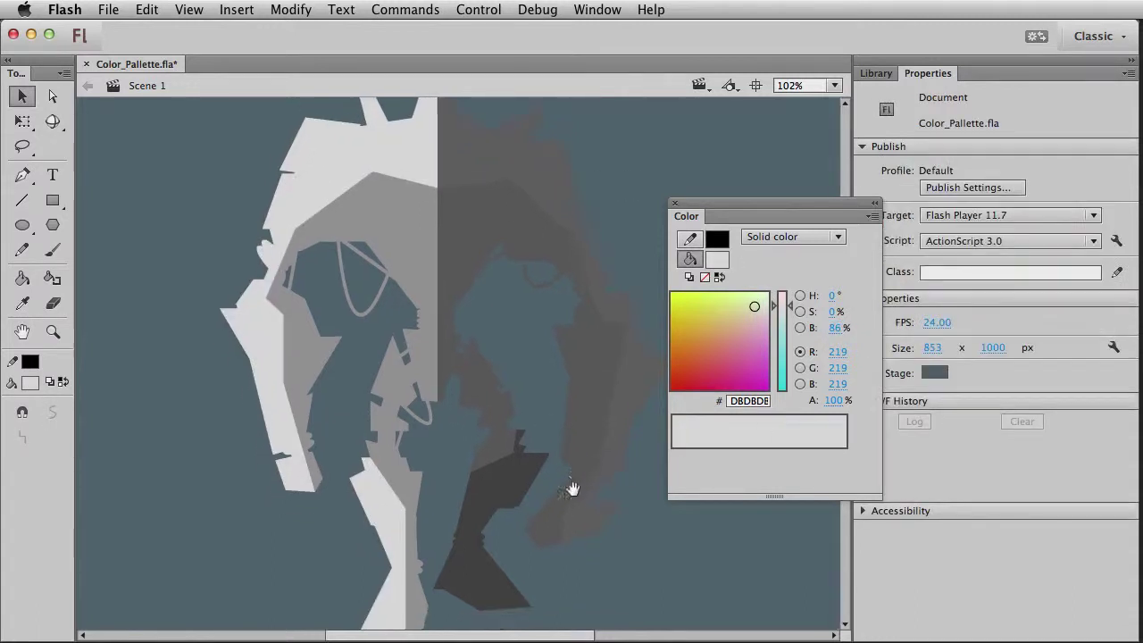
{"action": "left_click_drag", "start_coordinate": [432, 259], "coordinate": [431, 325]}
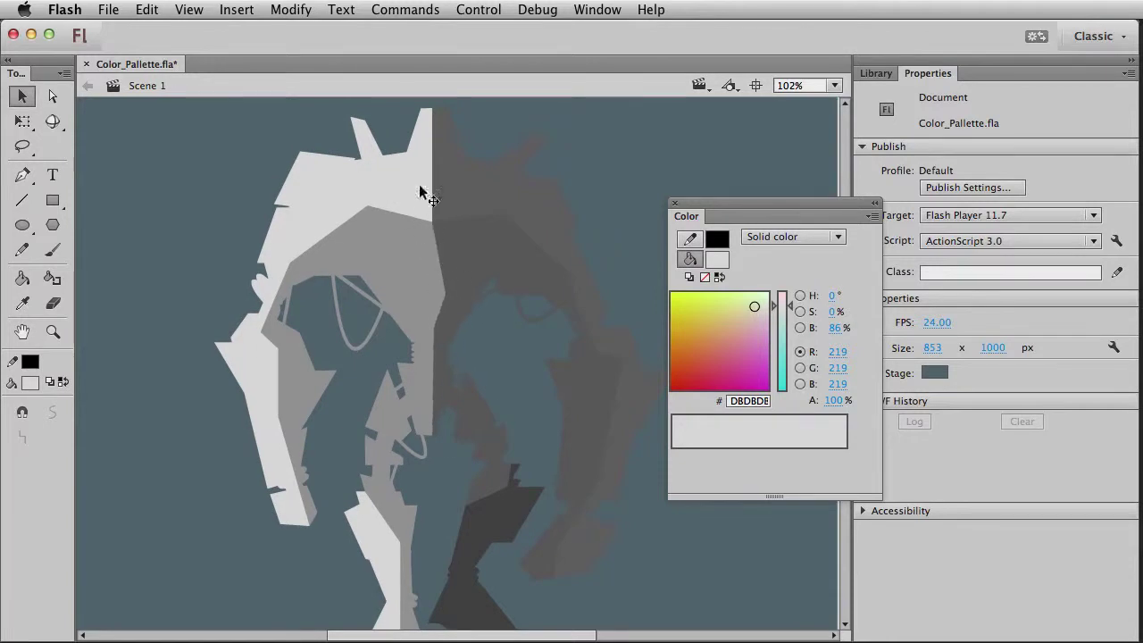
Reshape the boundary between the light and dark halves at the head into an angled notch towards the dark side.
{"action": "left_click_drag", "start_coordinate": [434, 190], "coordinate": [447, 175]}
{"action": "left_click_drag", "start_coordinate": [444, 166], "coordinate": [446, 177]}
{"action": "key", "text": "."}
Darken the inner region of the dark half to 35% brightness (#595959).
{"action": "left_click", "coordinate": [502, 447]}
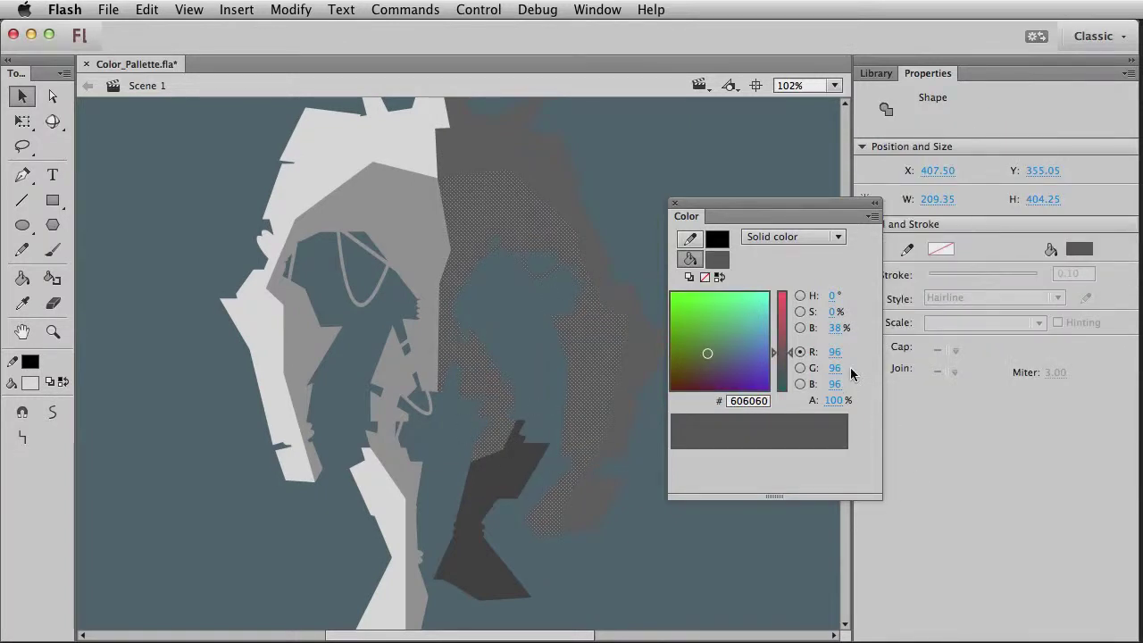
{"action": "left_click_drag", "start_coordinate": [834, 329], "coordinate": [828, 329]}
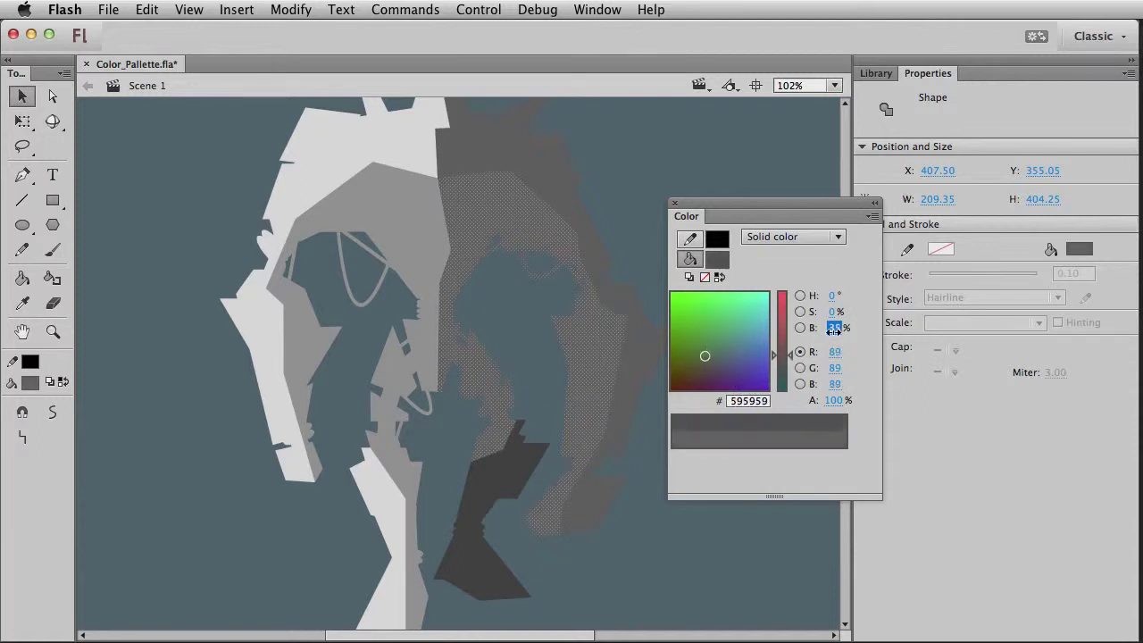
{"action": "left_click", "coordinate": [656, 195]}
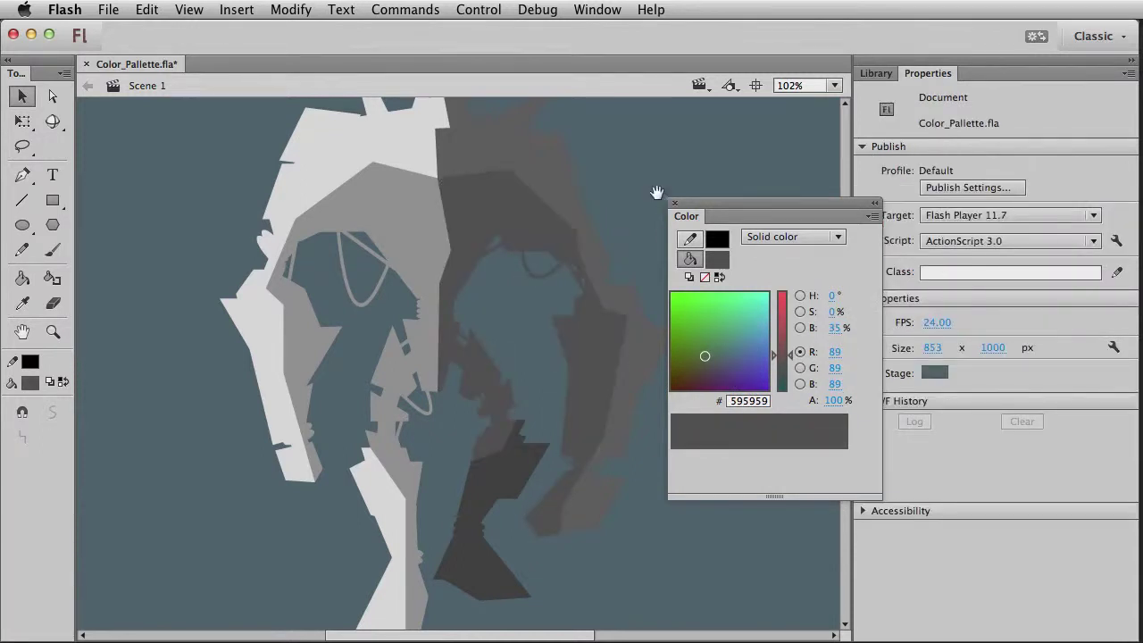
Lighten the outer region of the dark half to 45% brightness (#737373) and move the Color panel off the artwork.
{"action": "scroll", "coordinate": [589, 357], "scroll_direction": "up", "scroll_amount": 3}
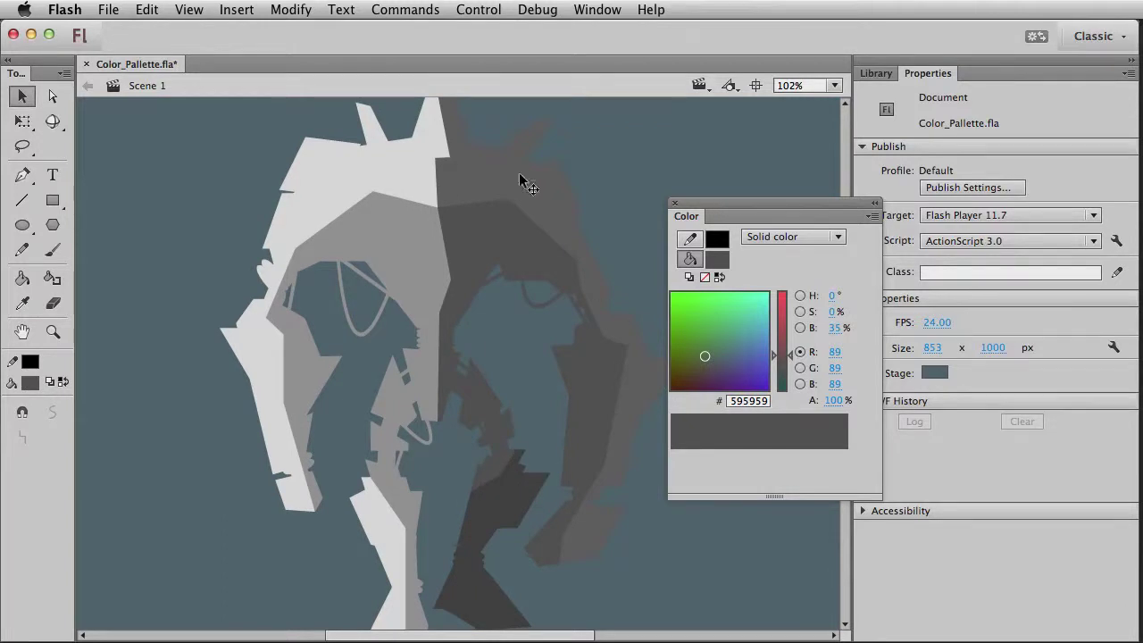
{"action": "left_click", "coordinate": [587, 217]}
{"action": "left_click_drag", "start_coordinate": [833, 328], "coordinate": [845, 329]}
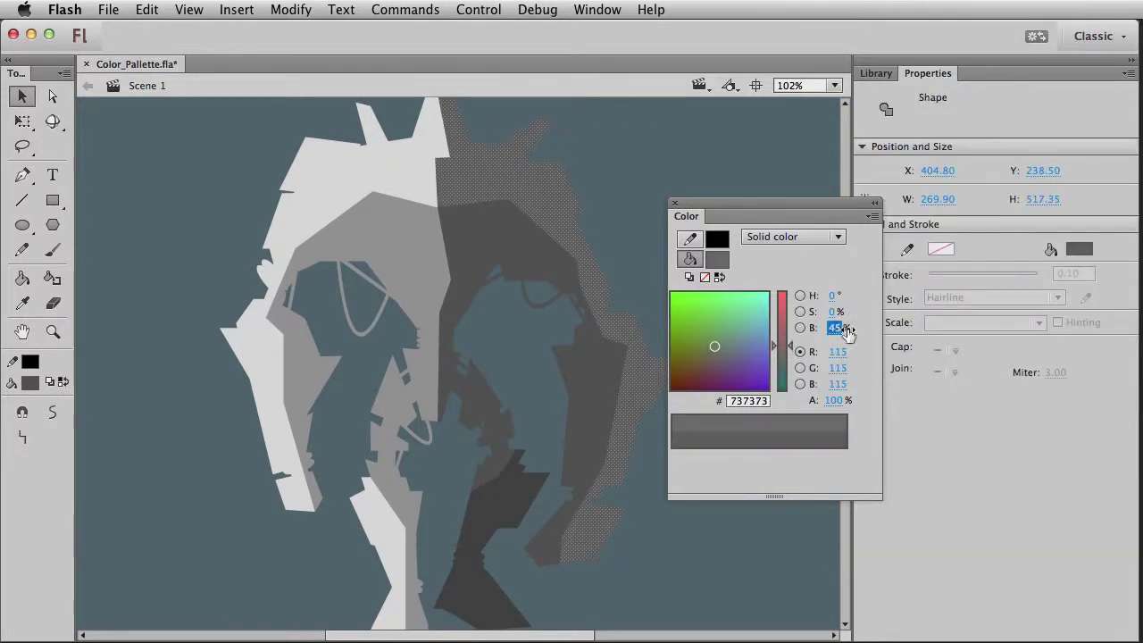
{"action": "left_click", "coordinate": [721, 193]}
{"action": "left_click_drag", "start_coordinate": [728, 206], "coordinate": [1142, 365]}
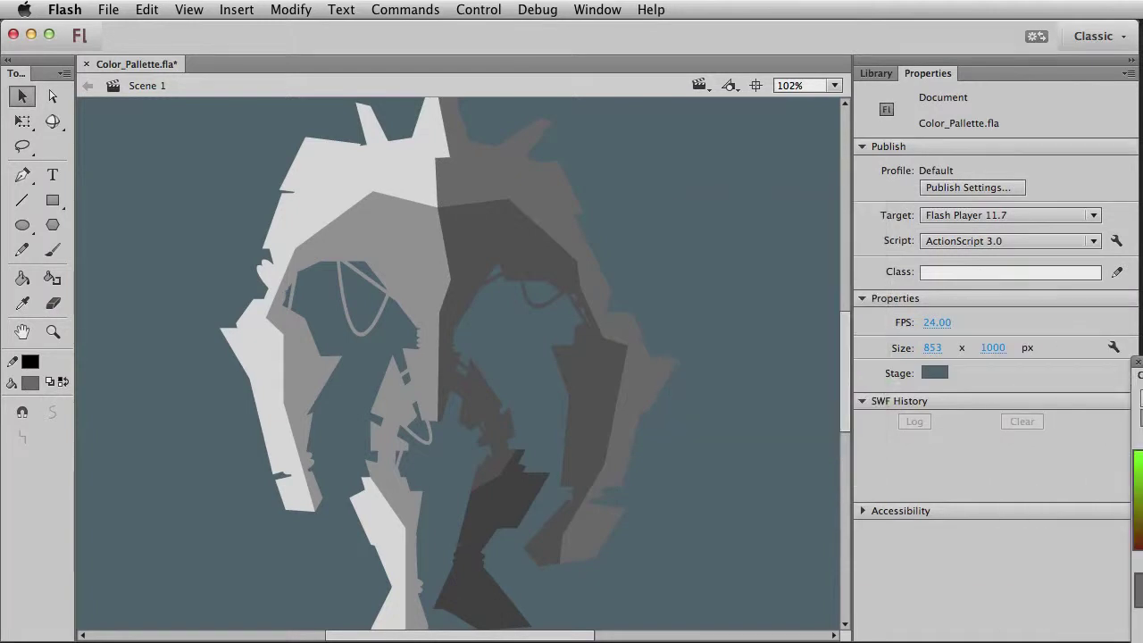
Draw three black diagonal lines on the empty stage beside the light side of the robot's head.
{"action": "mouse_move", "coordinate": [664, 268]}
{"action": "left_mouse_down"}
{"action": "mouse_move", "coordinate": [666, 366]}
{"action": "mouse_move", "coordinate": [656, 256]}
{"action": "left_mouse_up"}
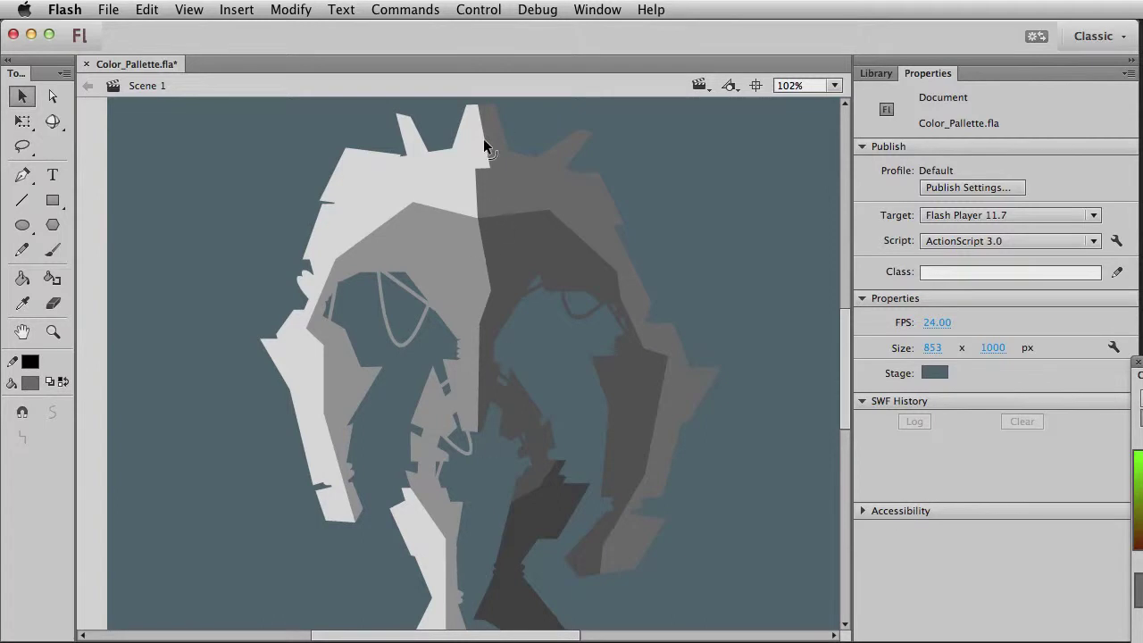
{"action": "left_click", "coordinate": [385, 216]}
{"action": "left_click", "coordinate": [757, 119]}
{"action": "key", "text": "n"}
{"action": "mouse_move", "coordinate": [201, 129]}
{"action": "left_mouse_down"}
{"action": "mouse_move", "coordinate": [245, 202]}
{"action": "mouse_move", "coordinate": [289, 221]}
{"action": "left_mouse_up"}
{"action": "left_click_drag", "start_coordinate": [246, 125], "coordinate": [294, 170]}
{"action": "key", "text": "v"}
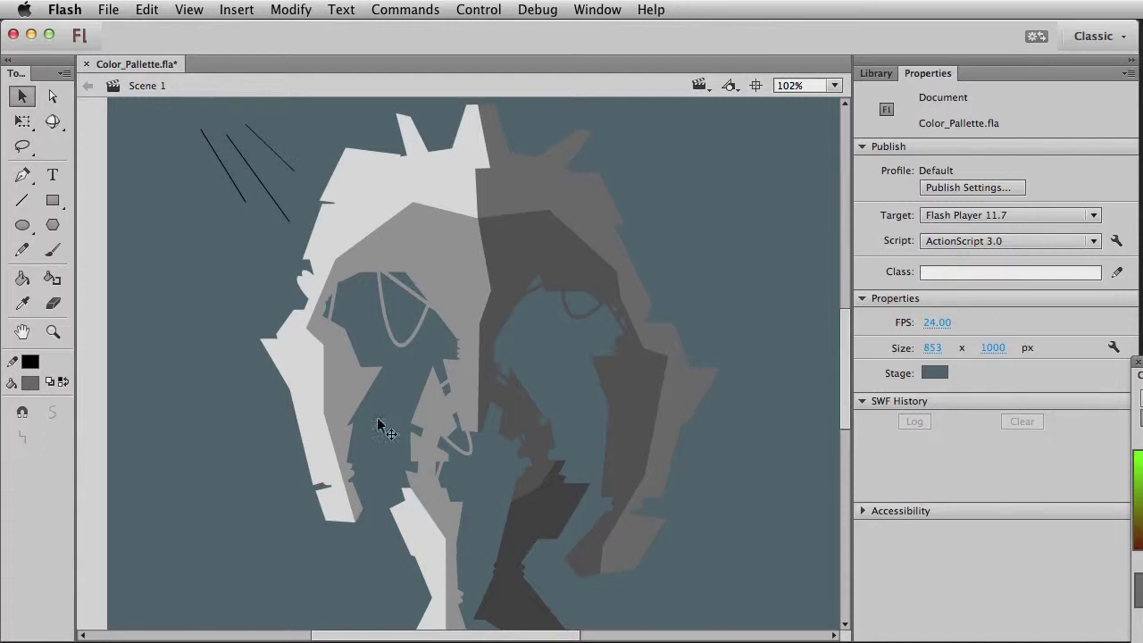
Delete the three black diagonal lines beside the robot's head.
{"action": "left_click", "coordinate": [284, 159]}
{"action": "key", "text": "Delete"}
{"action": "left_click", "coordinate": [275, 210]}
{"action": "key", "text": "Delete"}
{"action": "left_click", "coordinate": [235, 182]}
{"action": "key", "text": "Delete"}
{"action": "left_click", "coordinate": [378, 268]}
{"action": "left_click", "coordinate": [660, 286]}
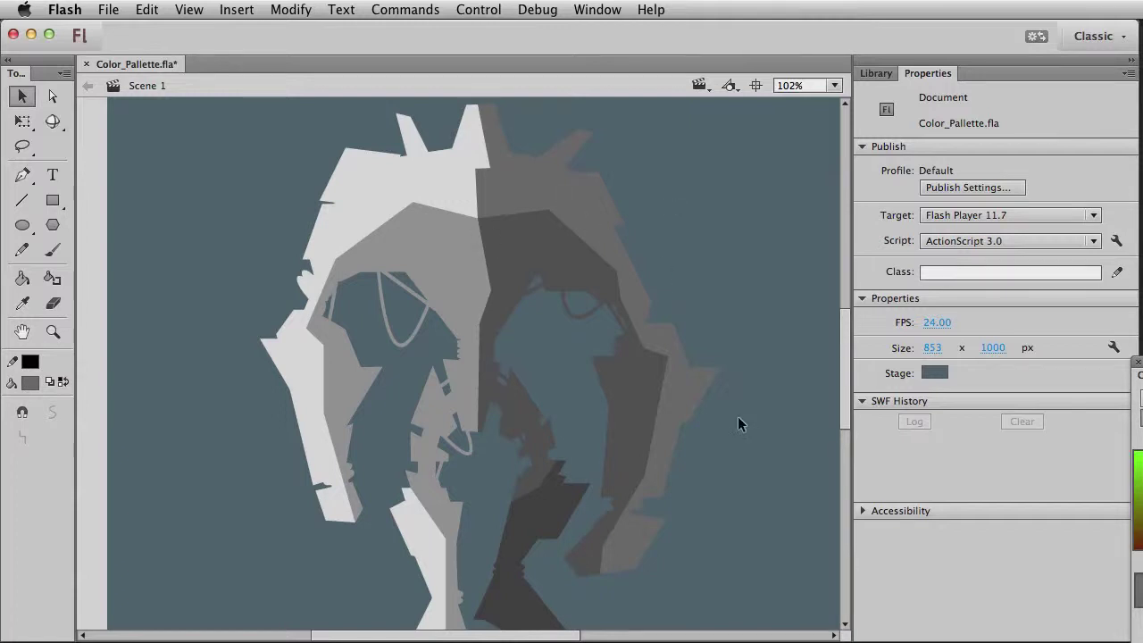
Convert the whole robot artwork into a movie clip symbol named "loosely lit".
{"action": "key", "text": "super+a"}
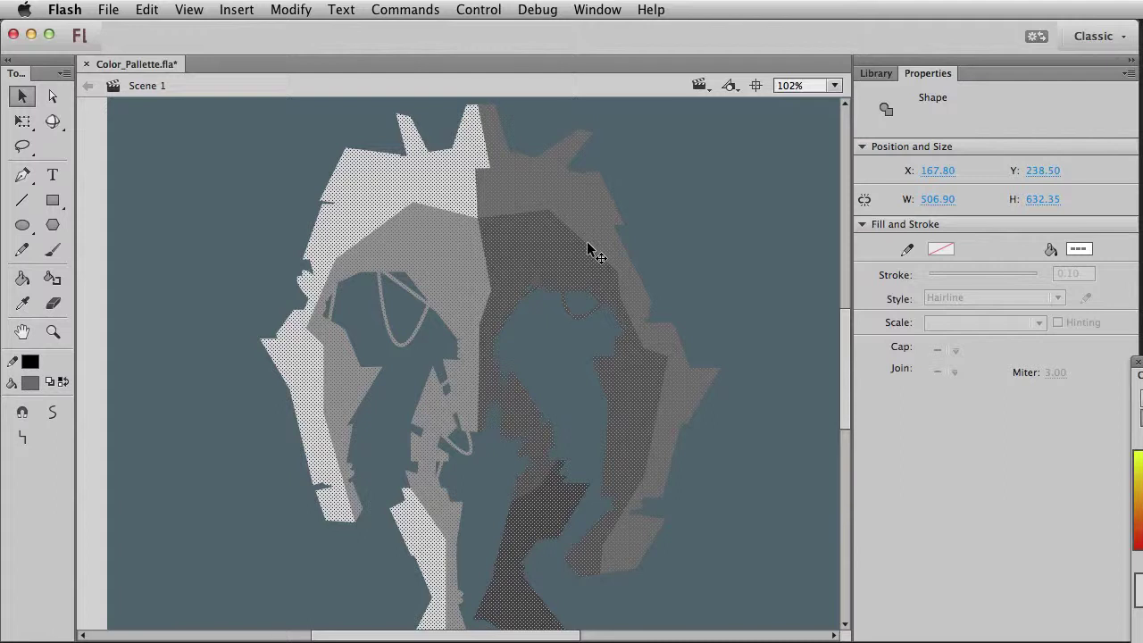
{"action": "key", "text": "F8"}
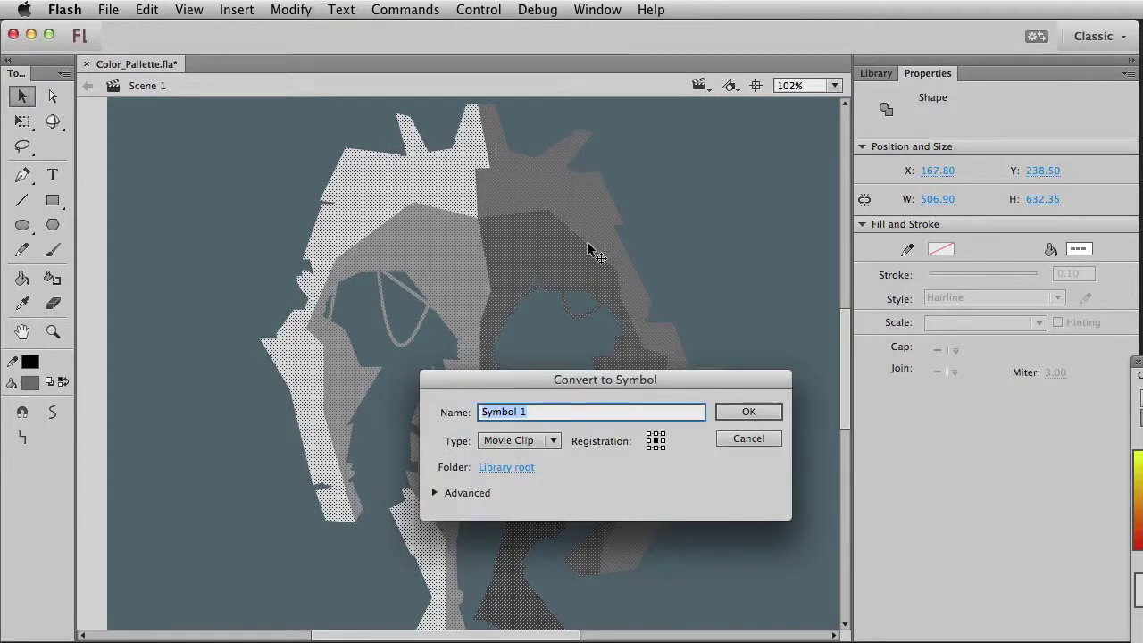
{"action": "type", "text": "loosely lit"}
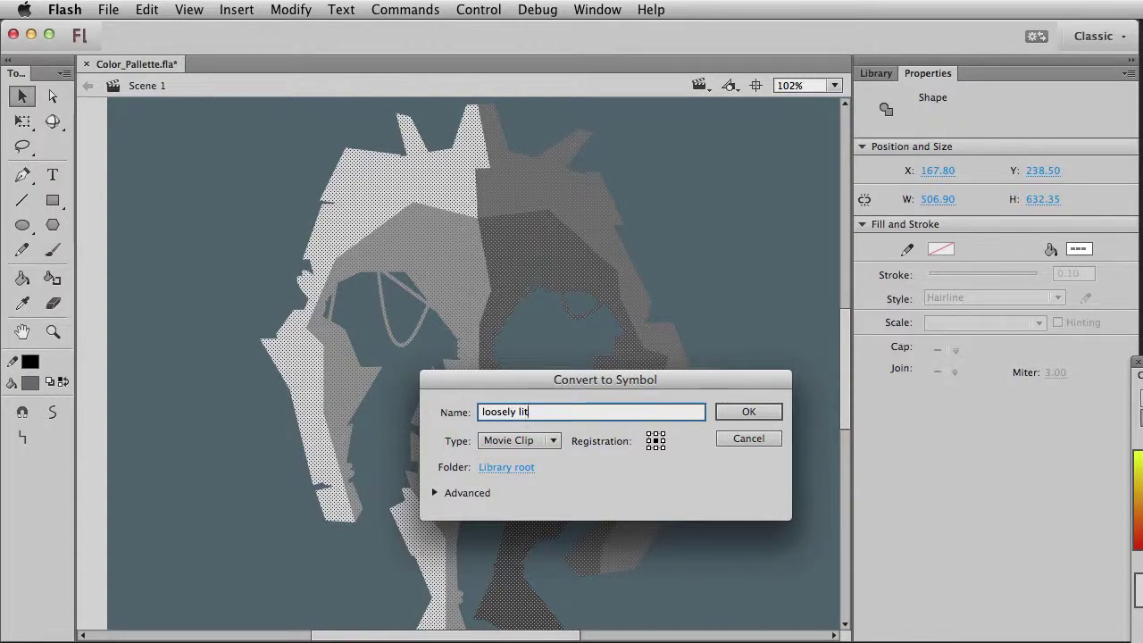
{"action": "key", "text": "Return"}
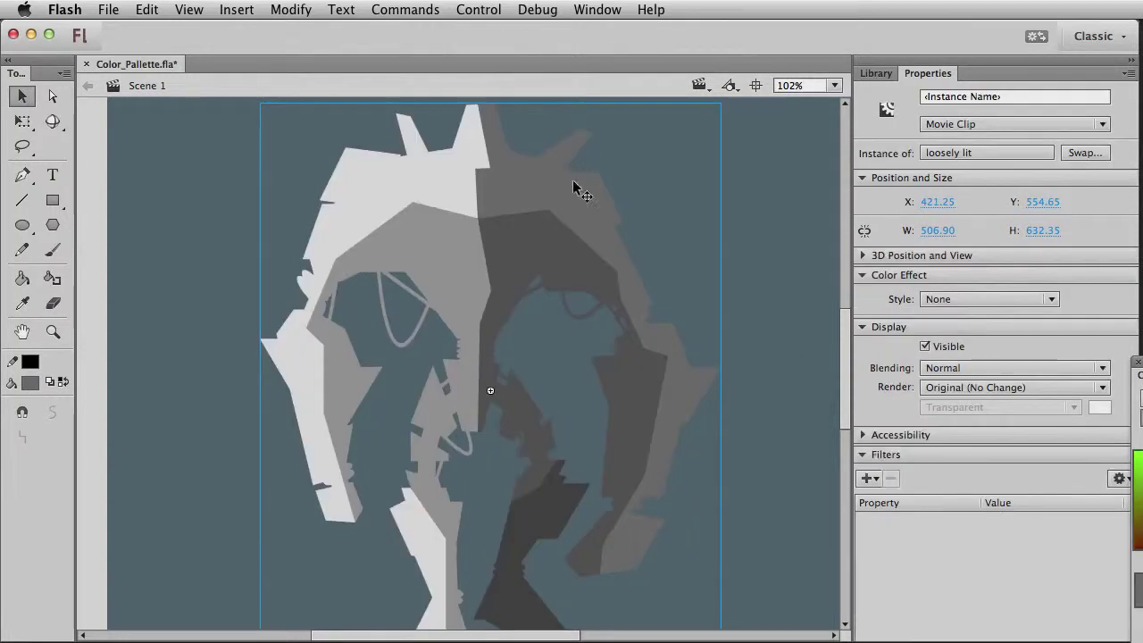
Move the robot symbol horizontally to X 599.55 to free the stage on its light side.
{"action": "left_click_drag", "start_coordinate": [439, 223], "coordinate": [601, 222]}
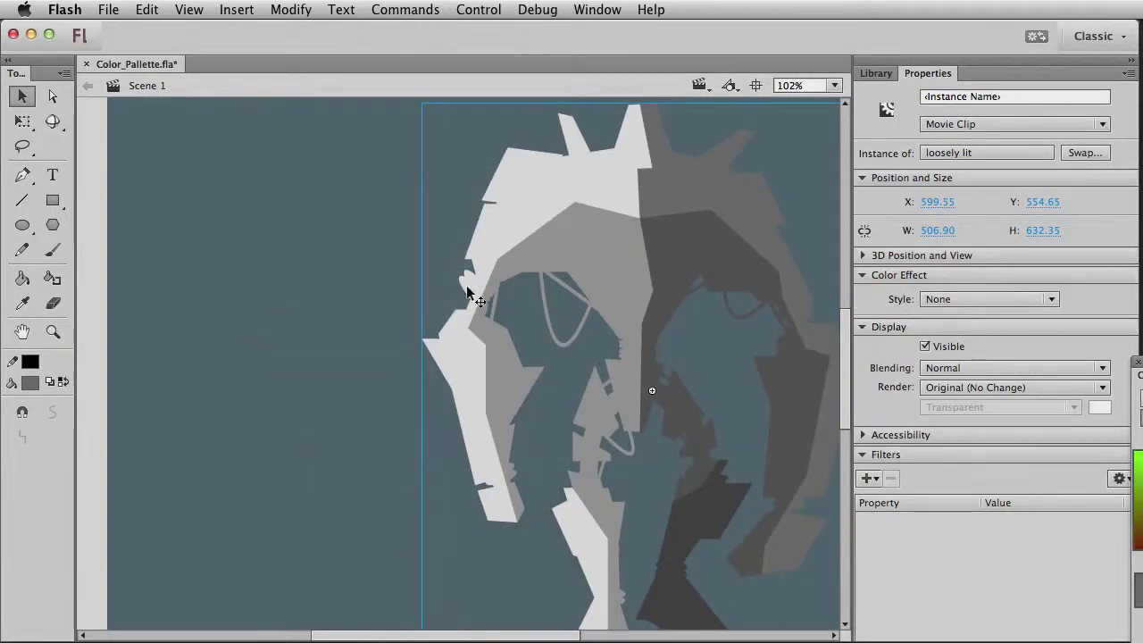
{"action": "left_click", "coordinate": [308, 277]}
{"action": "left_click", "coordinate": [560, 263]}
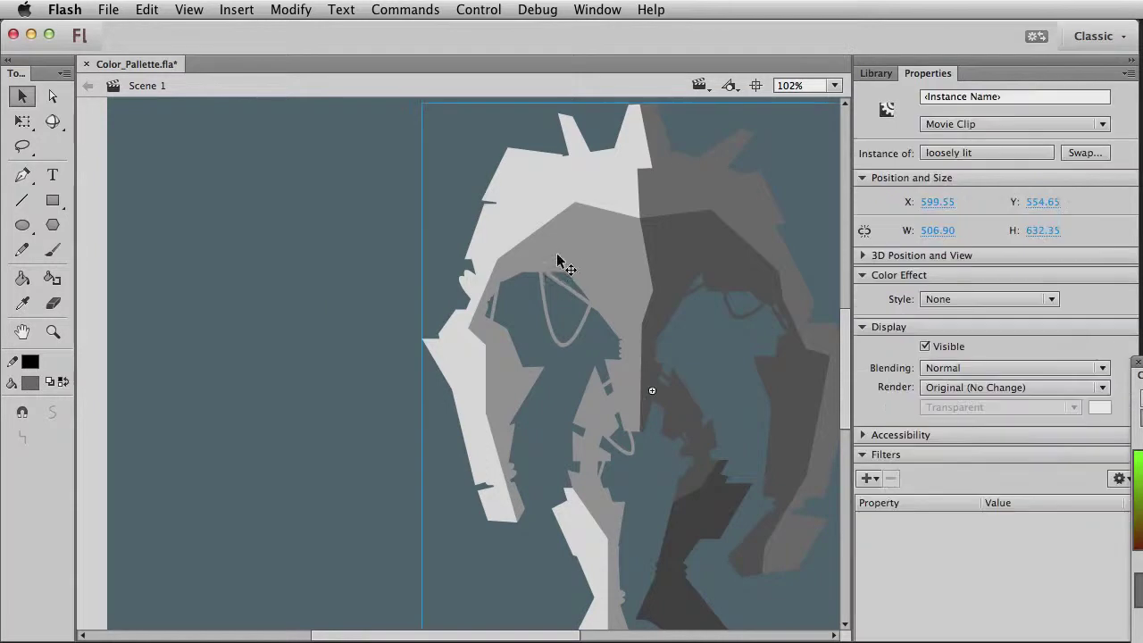
{"action": "left_click", "coordinate": [298, 258]}
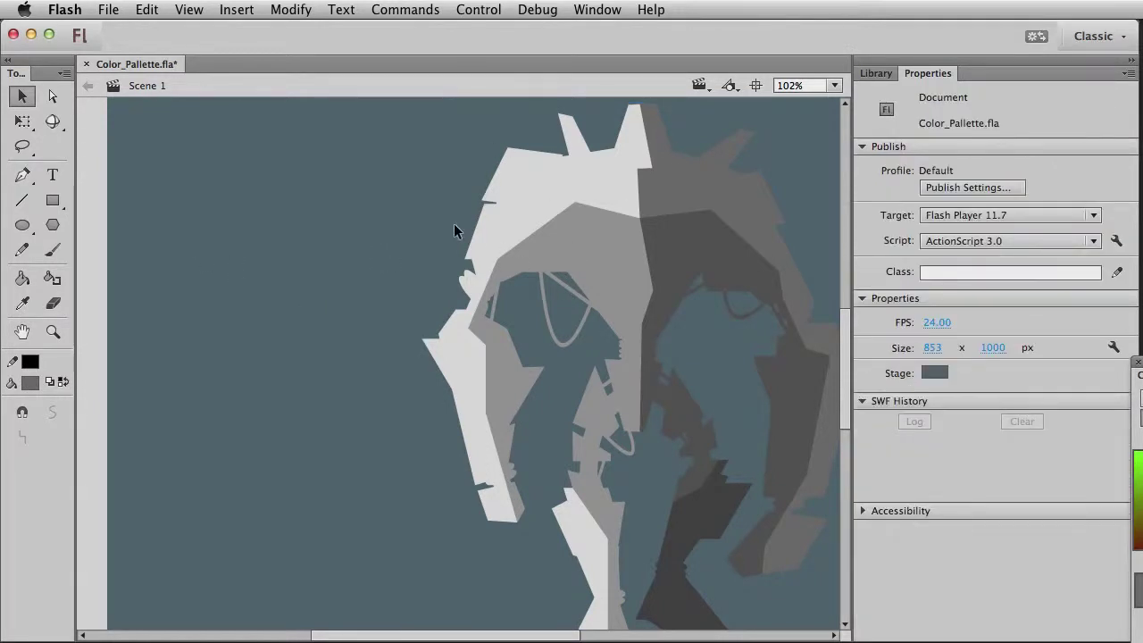
Draw a rectangle about 42 by 36 px with a light yellow #FFFF99 fill and no stroke beside the robot.
{"action": "left_click", "coordinate": [30, 387]}
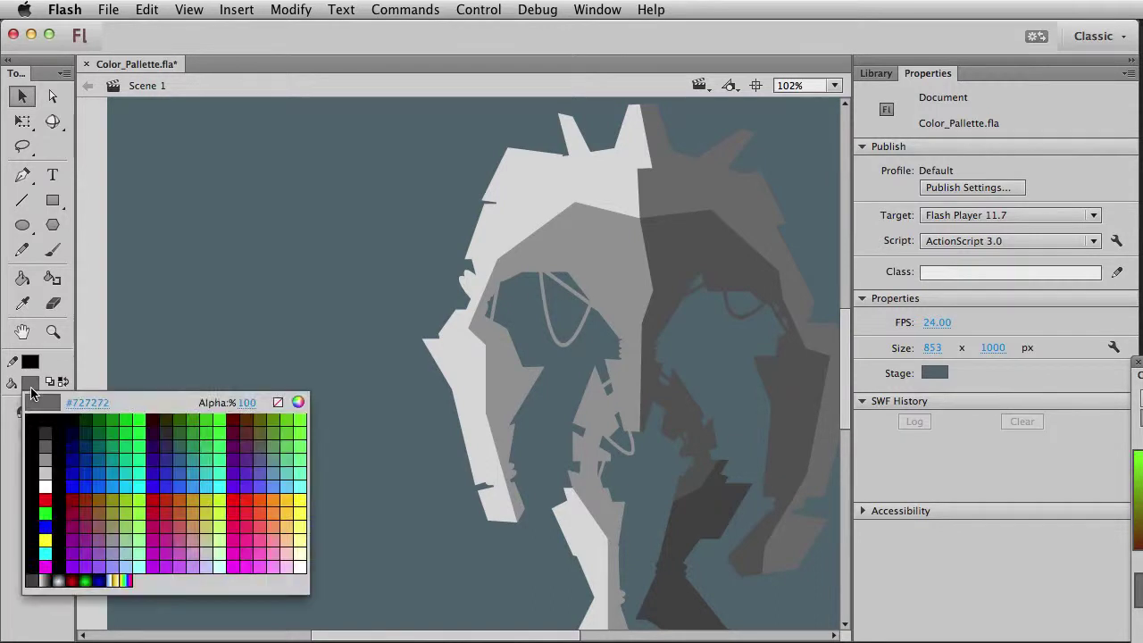
{"action": "left_click", "coordinate": [305, 538]}
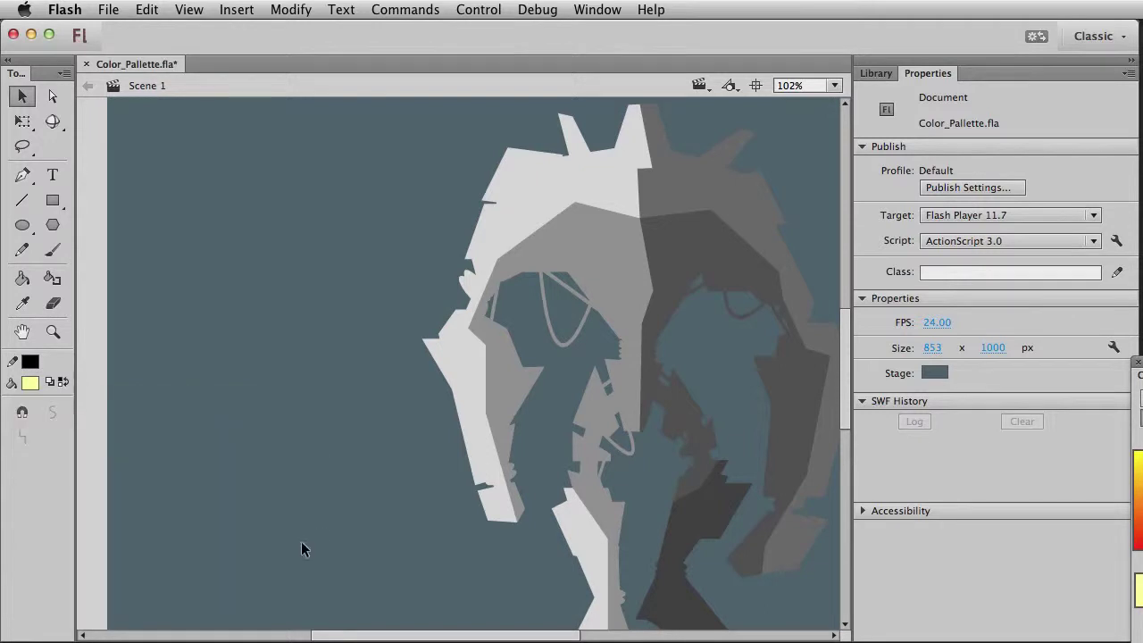
{"action": "left_click", "coordinate": [54, 202]}
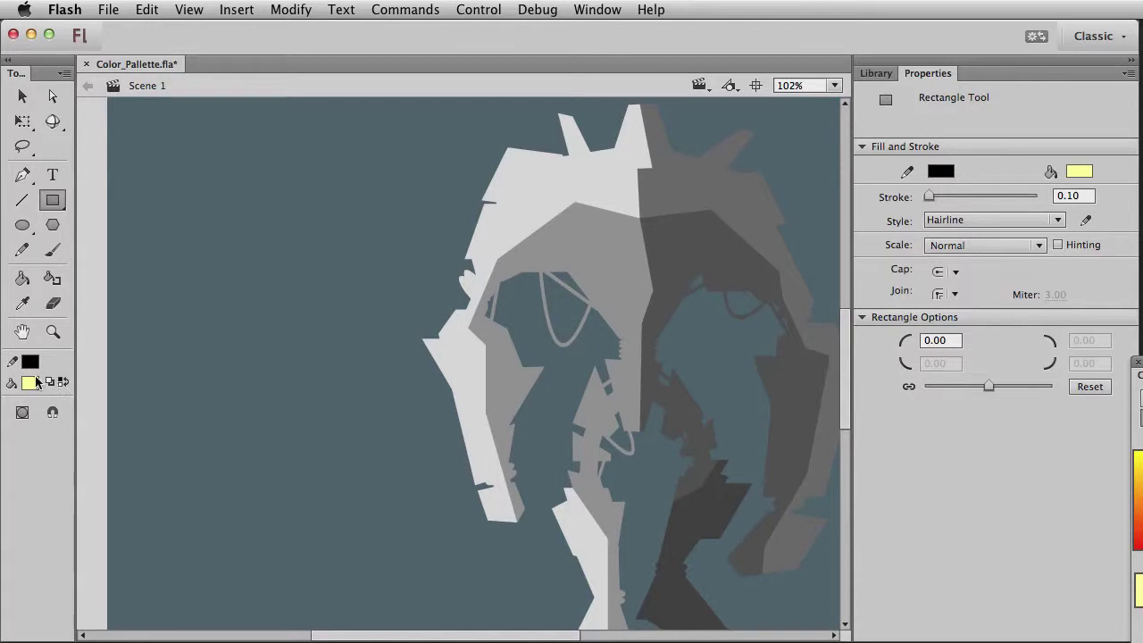
{"action": "left_click", "coordinate": [38, 363]}
{"action": "key", "text": "Escape"}
{"action": "left_click", "coordinate": [32, 362]}
{"action": "left_click", "coordinate": [277, 380]}
{"action": "left_click_drag", "start_coordinate": [163, 298], "coordinate": [204, 332]}
{"action": "key", "text": "v"}
Move the yellow rectangle horizontally until it sits close to the stage's outer edge, away from the robot.
{"action": "left_click", "coordinate": [187, 324]}
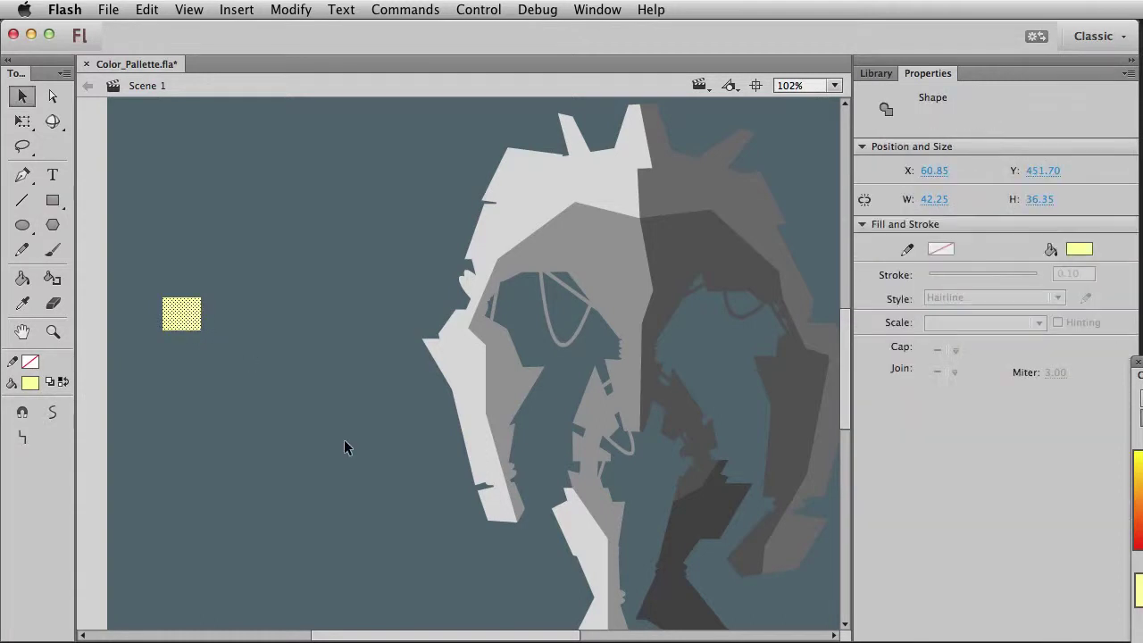
{"action": "key", "text": "shift+Right"}
{"action": "key", "text": "shift+Right"}
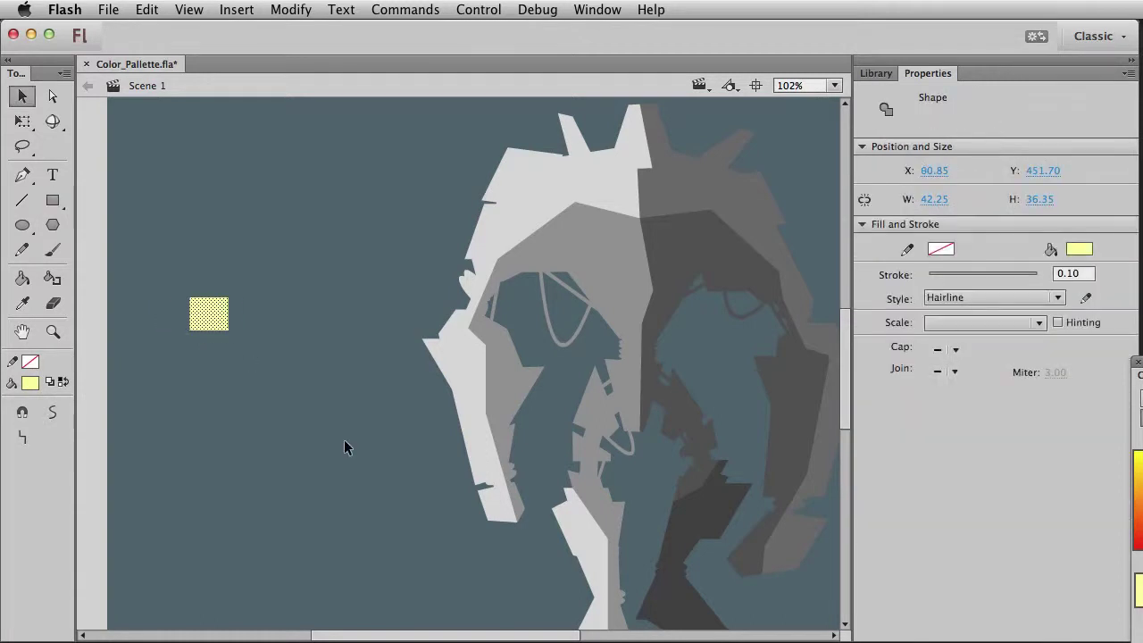
{"action": "key", "text": "shift+Left"}
{"action": "key", "text": "shift+Left"}
{"action": "key", "text": "shift+Left"}
{"action": "key", "text": "shift+Left"}
{"action": "key", "text": "shift+Left"}
{"action": "key", "text": "shift+Left"}
{"action": "key", "text": "shift+Left"}
Duplicate the yellow rectangle in place and shift the copy beside the original, leaving a narrow gap.
{"action": "key", "text": "super+c"}
{"action": "key", "text": "super+shift+v"}
{"action": "key", "text": "shift+Right"}
{"action": "key", "text": "shift+Right"}
{"action": "key", "text": "shift+Right"}
{"action": "key", "text": "shift+Right"}
{"action": "key", "text": "shift+Right"}
{"action": "key", "text": "Left"}
{"action": "key", "text": "Left"}
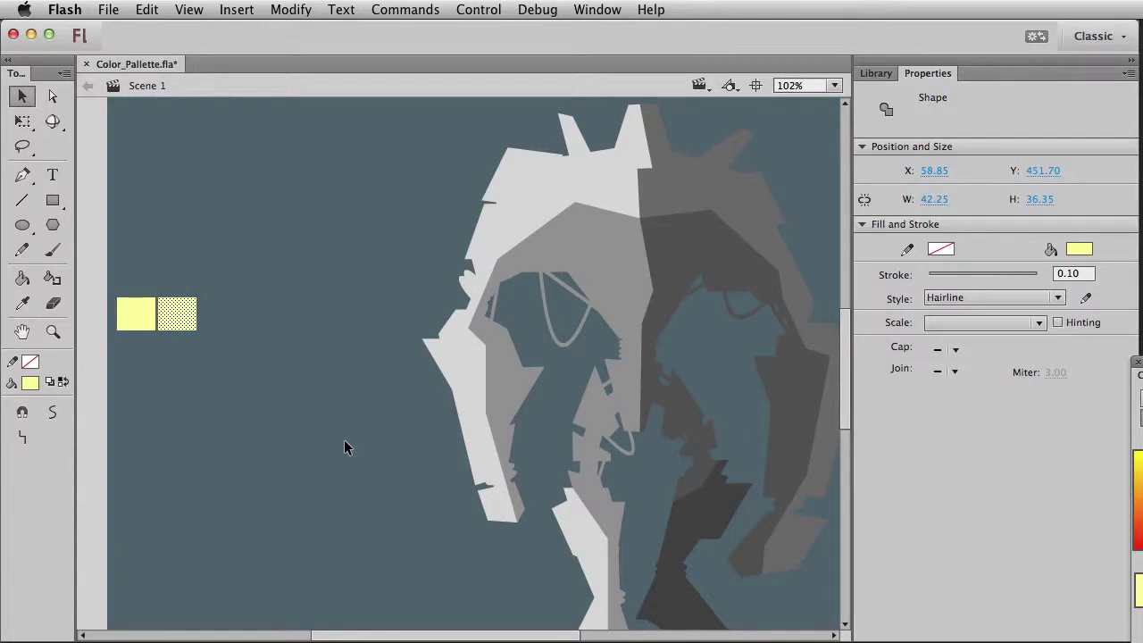
Place a third light yellow rectangle in the row at X 100.85 and delete it again.
{"action": "key", "text": "Right"}
{"action": "key", "text": "Right"}
{"action": "key", "text": "Right"}
{"action": "key", "text": "Right"}
{"action": "key", "text": "Right"}
{"action": "key", "text": "Right"}
{"action": "key", "text": "Right"}
{"action": "key", "text": "Right"}
{"action": "key", "text": "Right"}
{"action": "key", "text": "Right"}
{"action": "key", "text": "Right"}
{"action": "key", "text": "Right"}
{"action": "key", "text": "Right"}
{"action": "key", "text": "Right"}
{"action": "key", "text": "Right"}
{"action": "key", "text": "Right"}
{"action": "key", "text": "Right"}
{"action": "key", "text": "Right"}
{"action": "key", "text": "Right"}
{"action": "key", "text": "Right"}
{"action": "key", "text": "Right"}
{"action": "key", "text": "Right"}
{"action": "key", "text": "Right"}
{"action": "key", "text": "Right"}
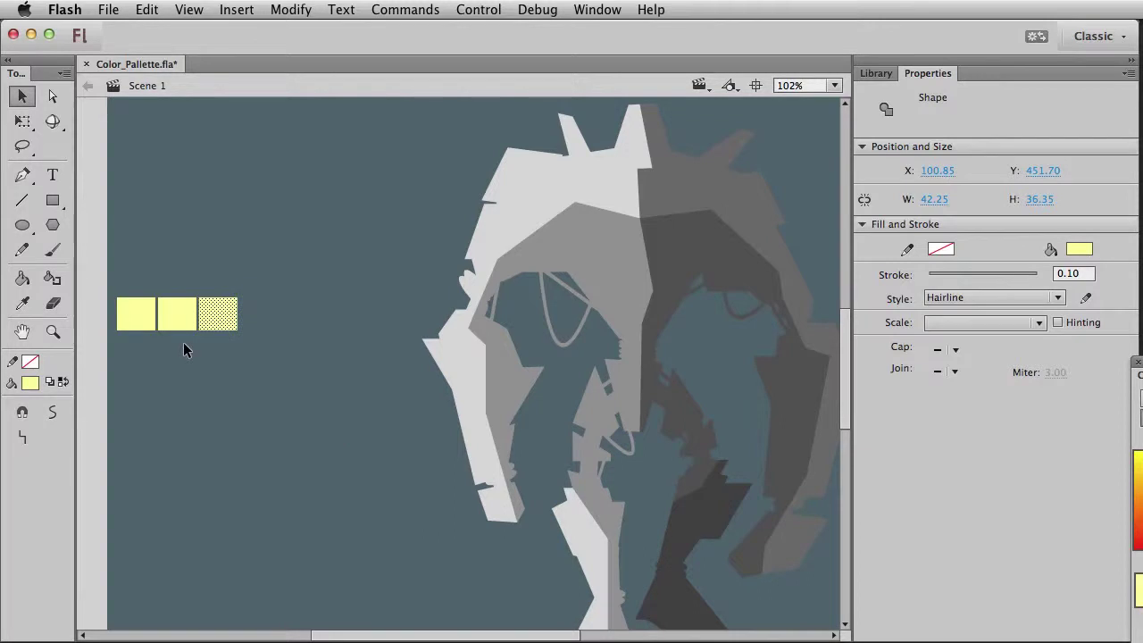
{"action": "key", "text": "Delete"}
Darken the second yellow rectangle to 90% brightness (#E5E589).
{"action": "left_click", "coordinate": [186, 318]}
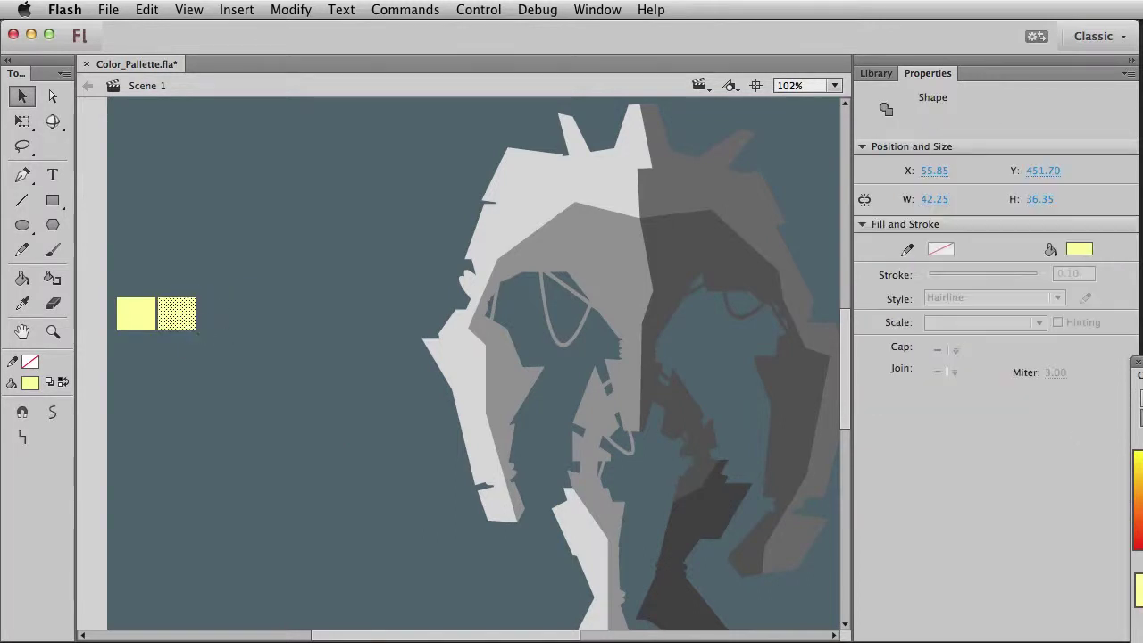
{"action": "left_click_drag", "start_coordinate": [1139, 368], "coordinate": [867, 311]}
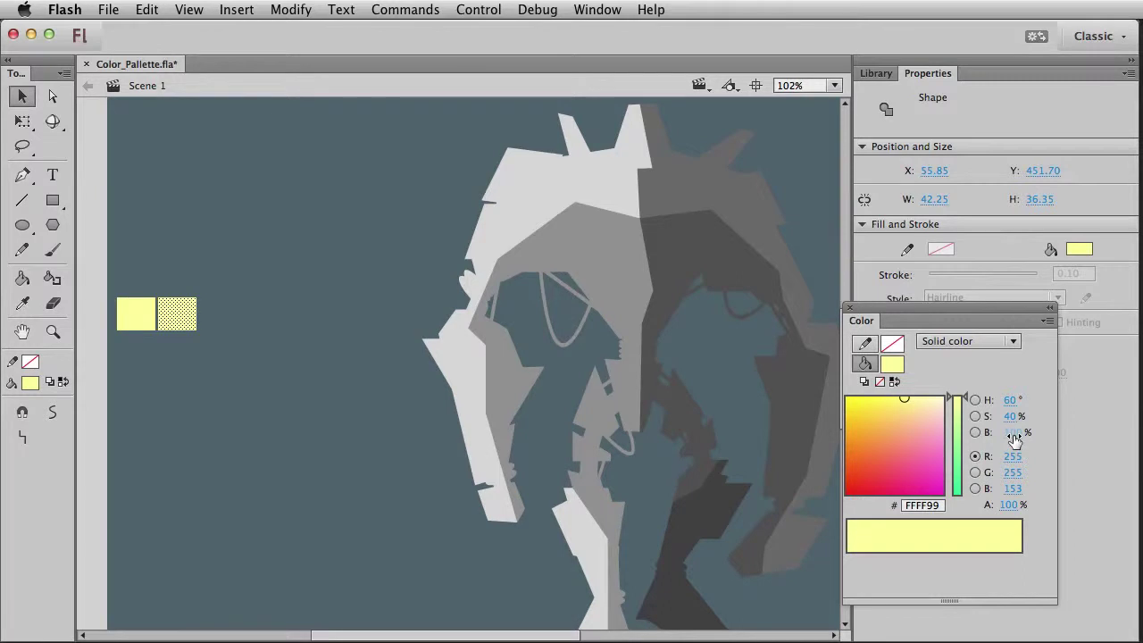
{"action": "left_click_drag", "start_coordinate": [1015, 440], "coordinate": [1002, 436]}
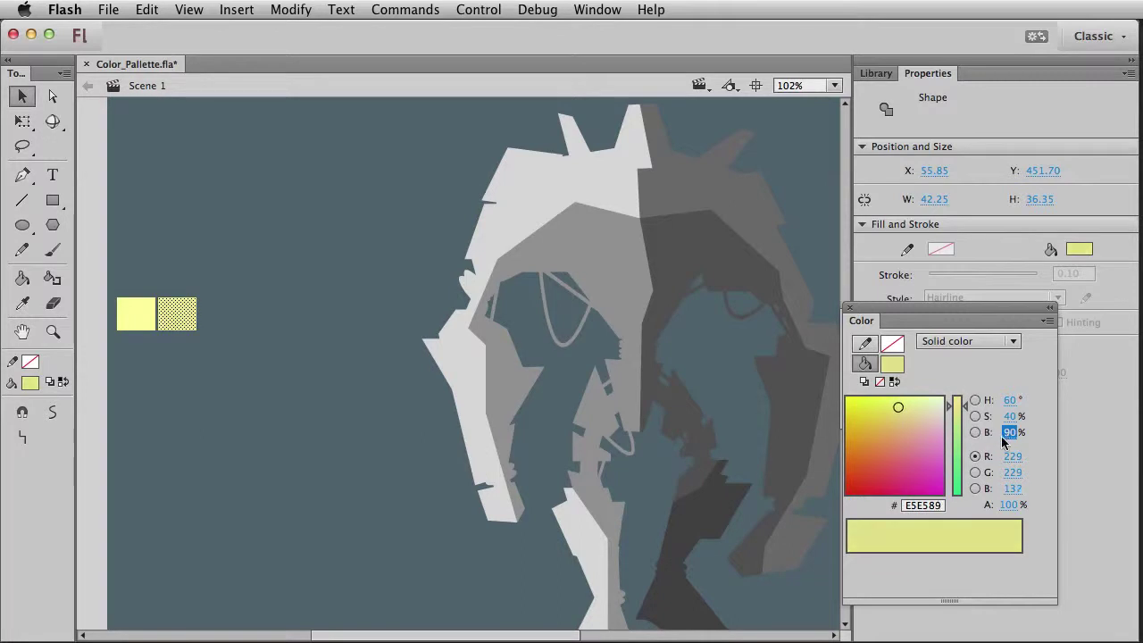
{"action": "left_click", "coordinate": [224, 443]}
Duplicate the second rectangle, place the copy next in the row at X 100.85 and darken it to 80% brightness (#CCCC7A).
{"action": "left_click", "coordinate": [184, 316]}
{"action": "key", "text": "super+c"}
{"action": "key", "text": "super+shift+v"}
{"action": "key", "text": "shift+Right"}
{"action": "key", "text": "shift+Right"}
{"action": "key", "text": "shift+Right"}
{"action": "key", "text": "shift+Right"}
{"action": "key", "text": "shift+Right"}
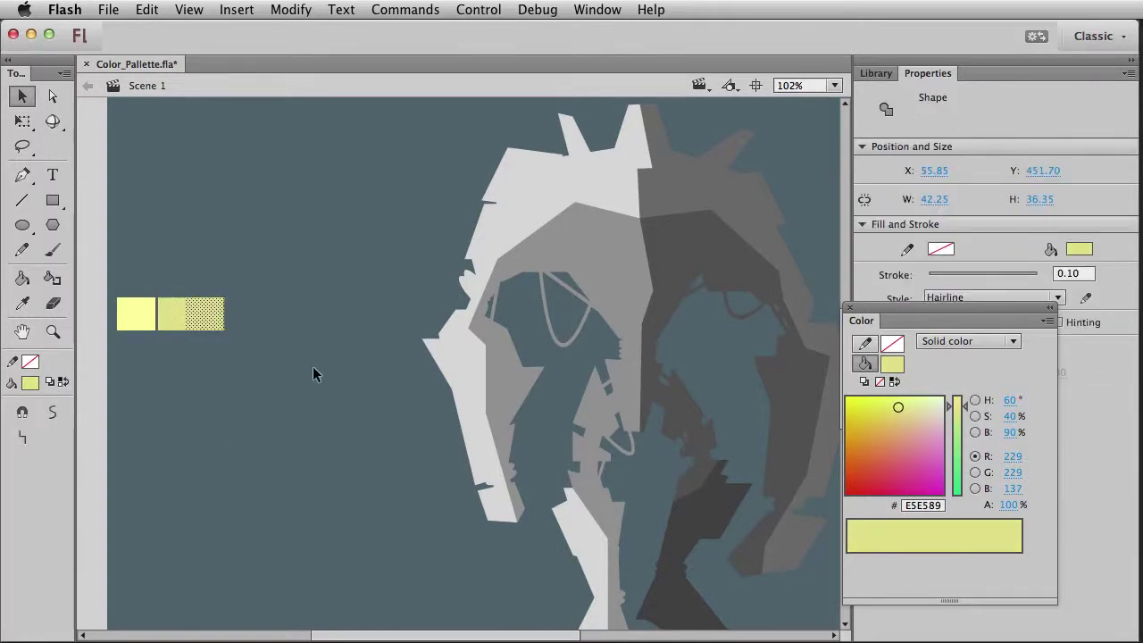
{"action": "key", "text": "Left"}
{"action": "key", "text": "Left"}
{"action": "key", "text": "Left"}
{"action": "key", "text": "Left"}
{"action": "key", "text": "Left"}
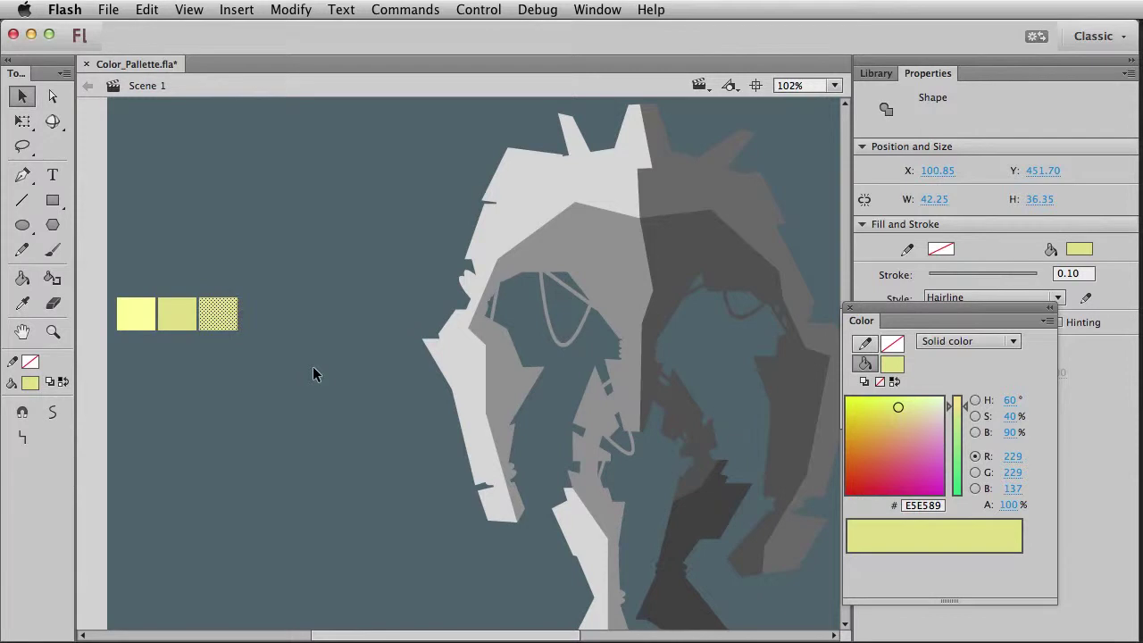
{"action": "left_click_drag", "start_coordinate": [1007, 434], "coordinate": [999, 439]}
{"action": "left_click", "coordinate": [146, 287]}
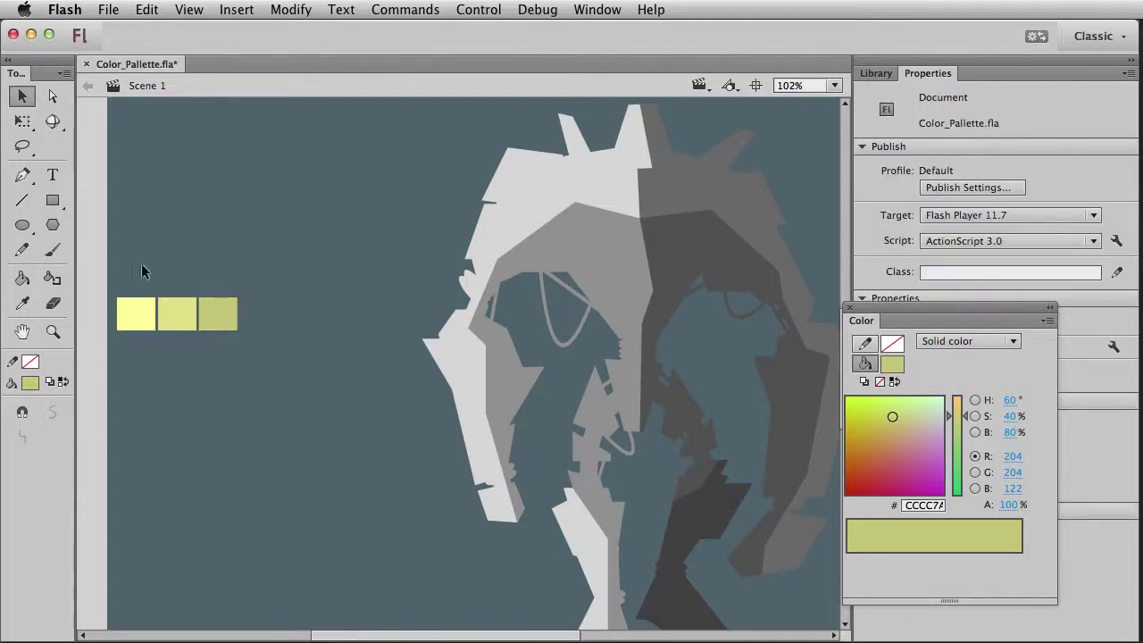
Sample the second rectangle's #E5E589 fill with the Eyedropper and add it to the colour swatches.
{"action": "left_click", "coordinate": [23, 304]}
{"action": "left_click", "coordinate": [179, 299]}
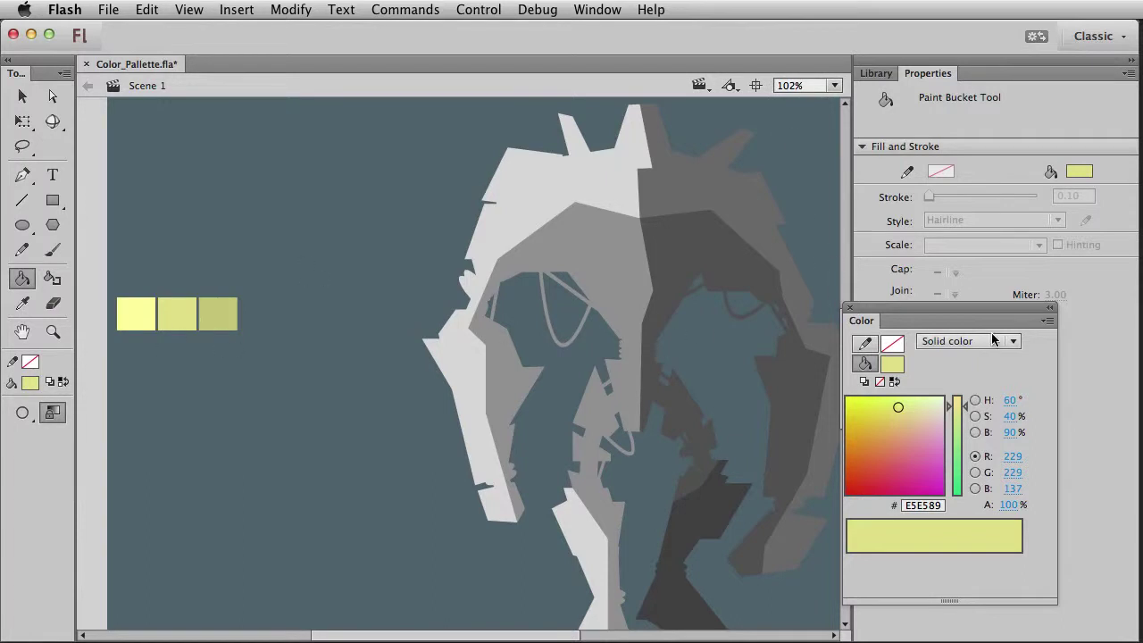
{"action": "left_click", "coordinate": [1045, 322]}
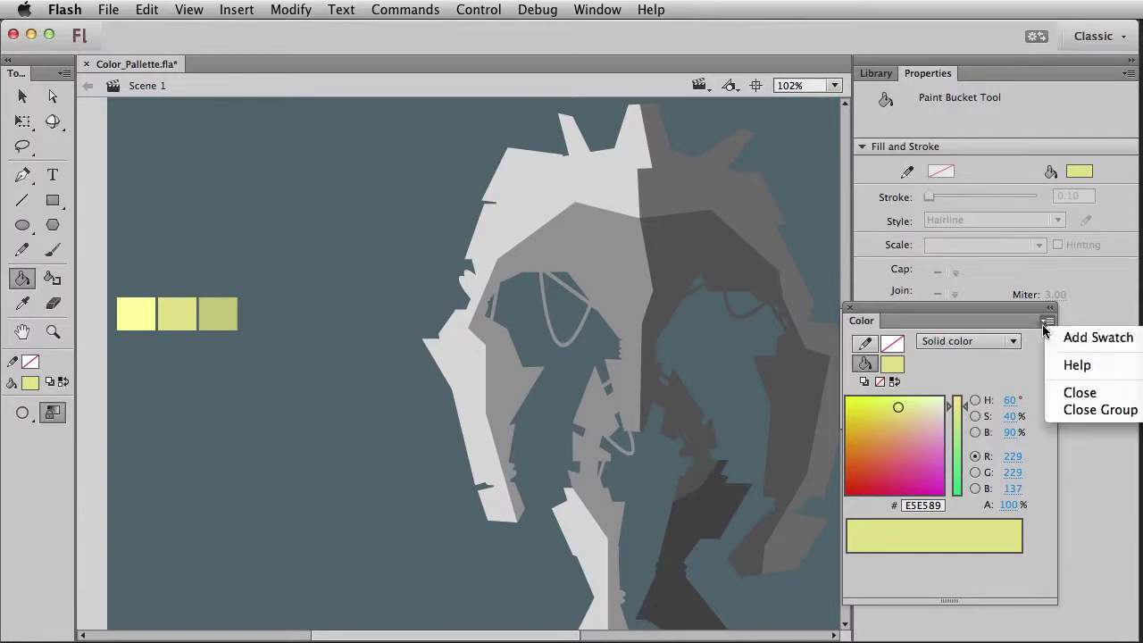
{"action": "left_click", "coordinate": [1051, 336]}
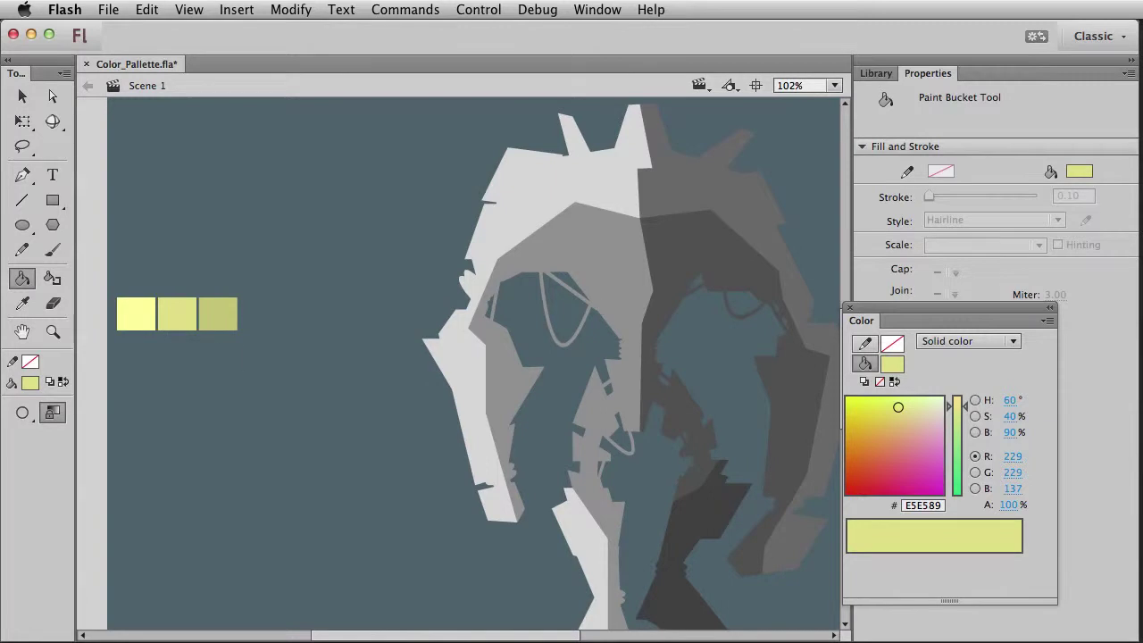
Set the fill colour by sampling the third rectangle's #CCCC7A and return to the Selection tool.
{"action": "left_click", "coordinate": [30, 382]}
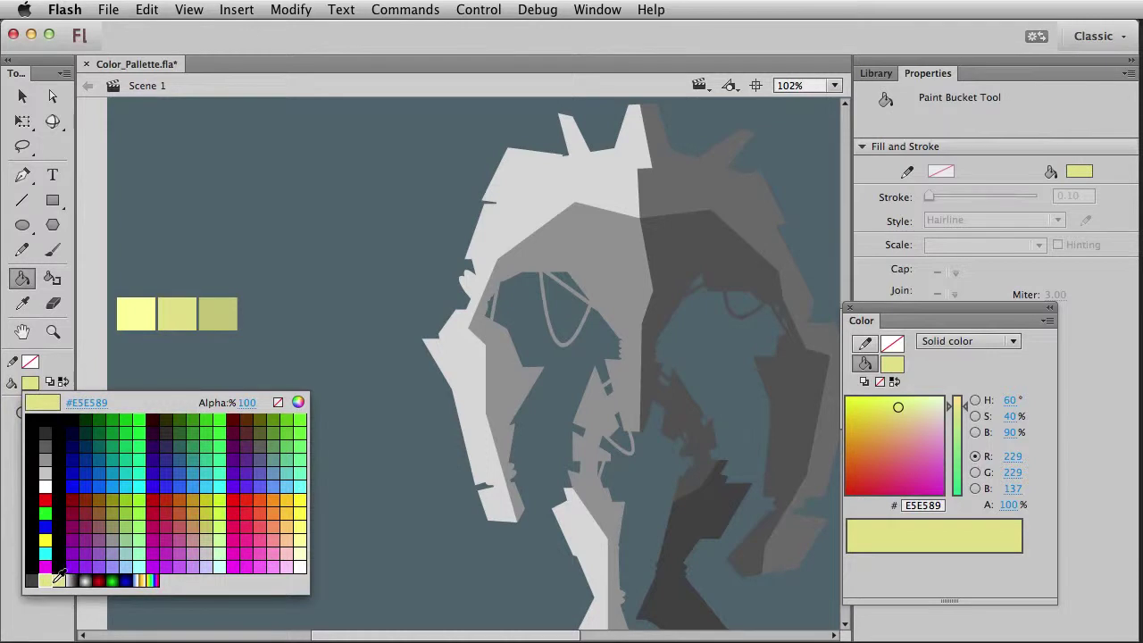
{"action": "left_click", "coordinate": [235, 298]}
{"action": "left_click", "coordinate": [32, 382]}
{"action": "left_click", "coordinate": [233, 302]}
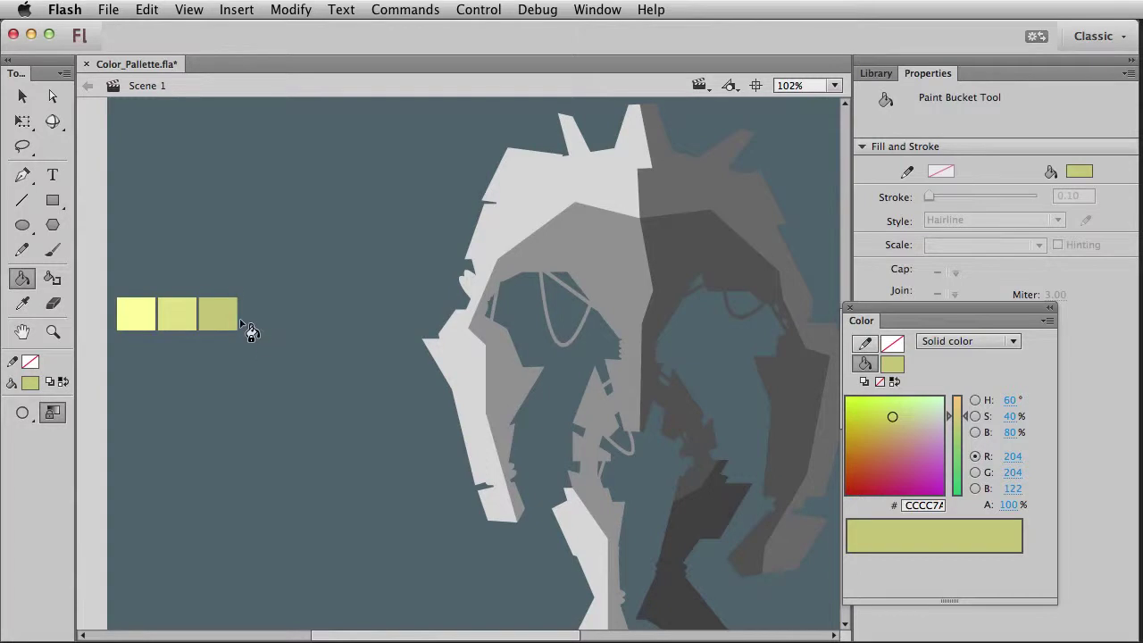
{"action": "key", "text": "v"}
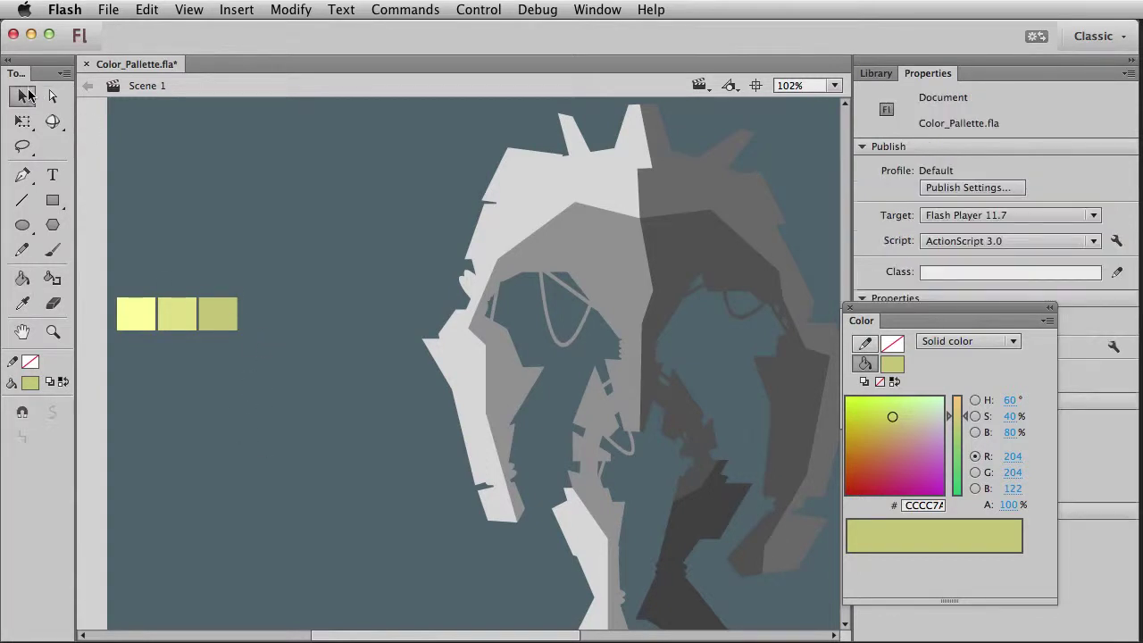
Add the third rectangle's #CCCC7A fill to the colour swatches and check it in the fill swatch list.
{"action": "left_click", "coordinate": [234, 319]}
{"action": "key", "text": "i"}
{"action": "left_click", "coordinate": [229, 306]}
{"action": "key", "text": "v"}
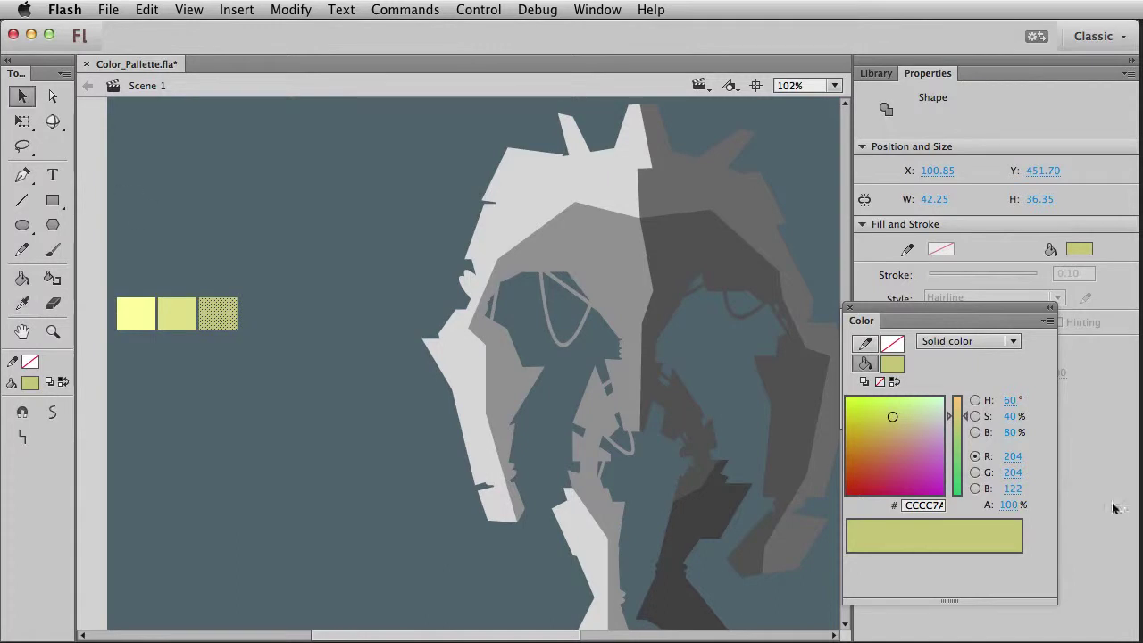
{"action": "left_click", "coordinate": [1046, 321]}
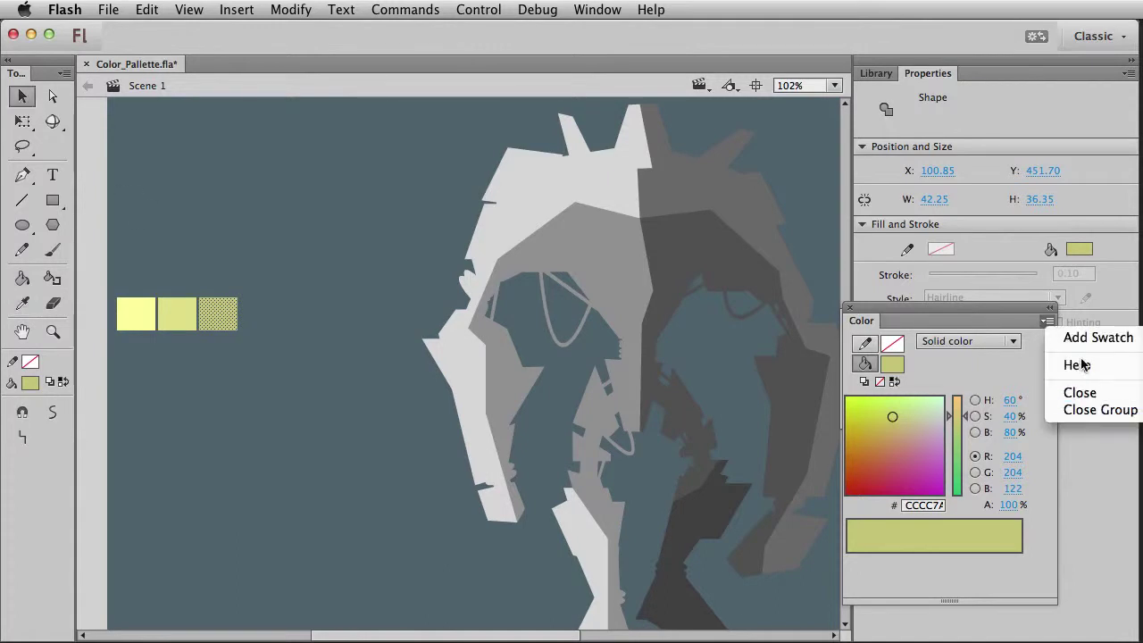
{"action": "left_click", "coordinate": [1082, 338]}
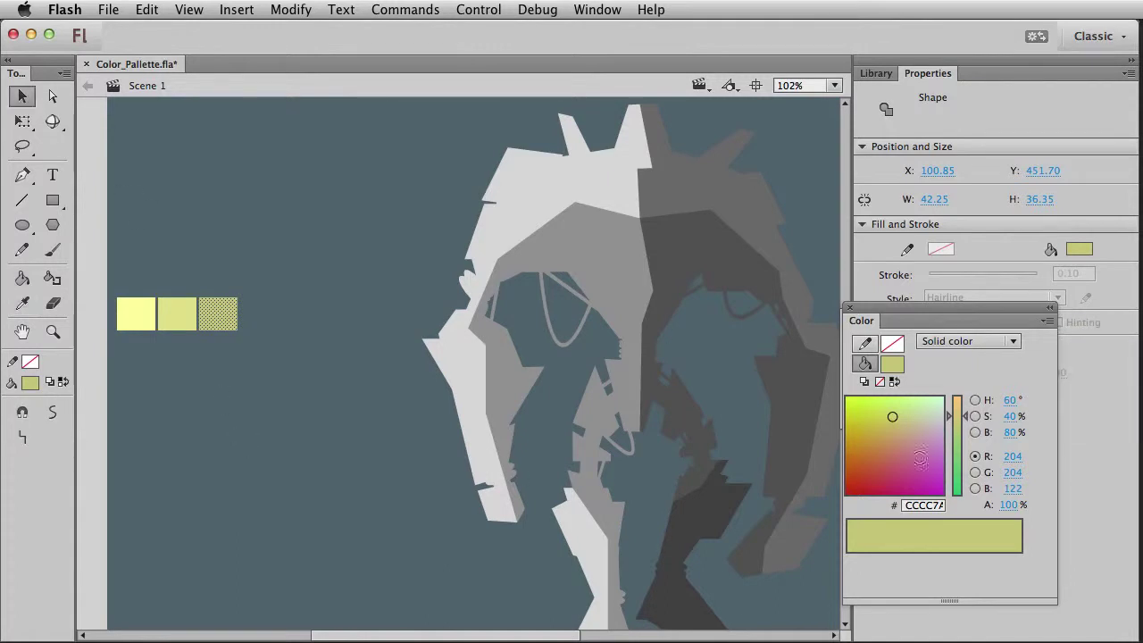
{"action": "left_click", "coordinate": [31, 382]}
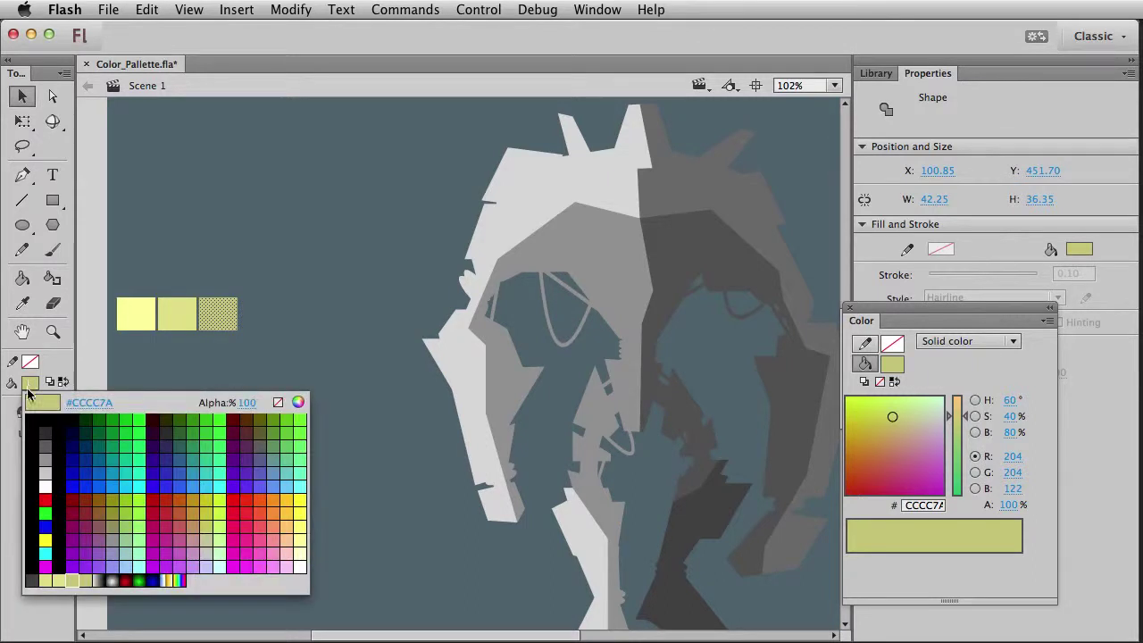
{"action": "left_click", "coordinate": [95, 579]}
{"action": "left_click", "coordinate": [170, 384]}
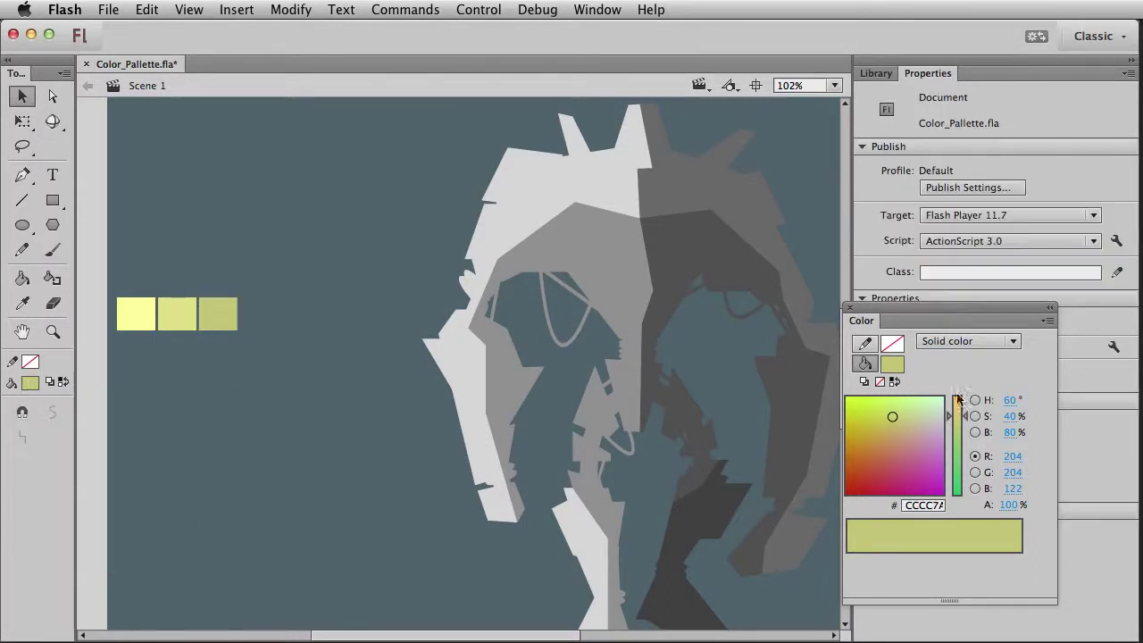
Duplicate the third rectangle and place the copy as the fourth in the row at X 145.85.
{"action": "left_click", "coordinate": [207, 311]}
{"action": "key", "text": "super+c"}
{"action": "key", "text": "super+shift+v"}
{"action": "key", "text": "shift+Right"}
{"action": "key", "text": "shift+Right"}
{"action": "key", "text": "shift+Right"}
{"action": "key", "text": "shift+Right"}
{"action": "key", "text": "Right"}
{"action": "key", "text": "Right"}
{"action": "key", "text": "Right"}
{"action": "key", "text": "Right"}
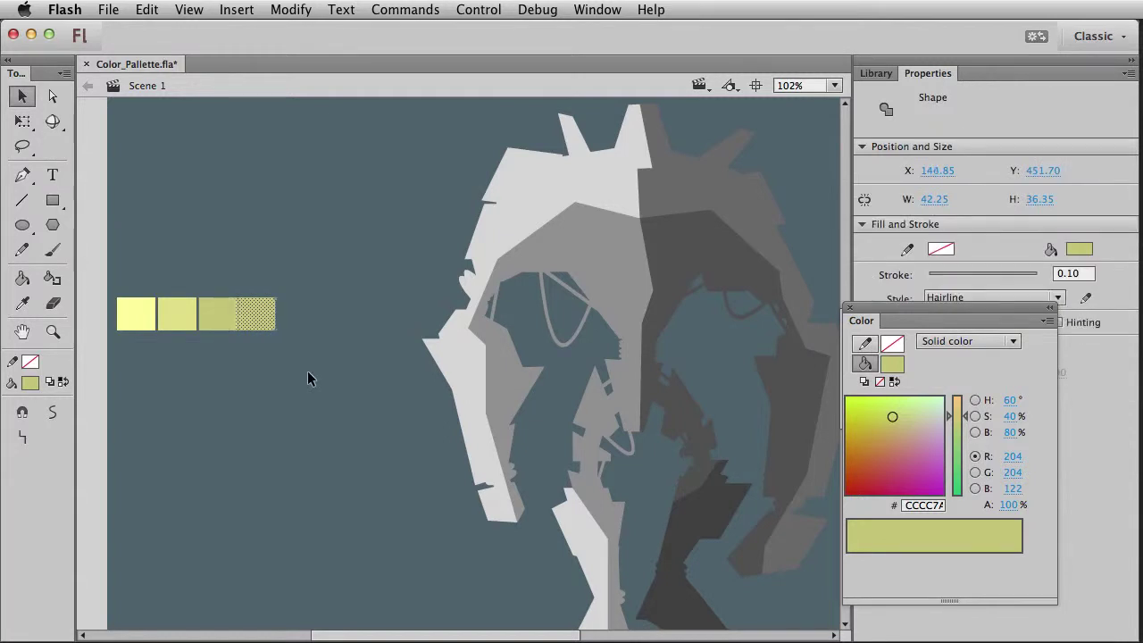
{"action": "key", "text": "Right"}
Darken the fourth rectangle to 70% brightness (#B2B269) and add that colour to the swatches.
{"action": "left_click", "coordinate": [1007, 431]}
{"action": "type", "text": "70"}
{"action": "key", "text": "Return"}
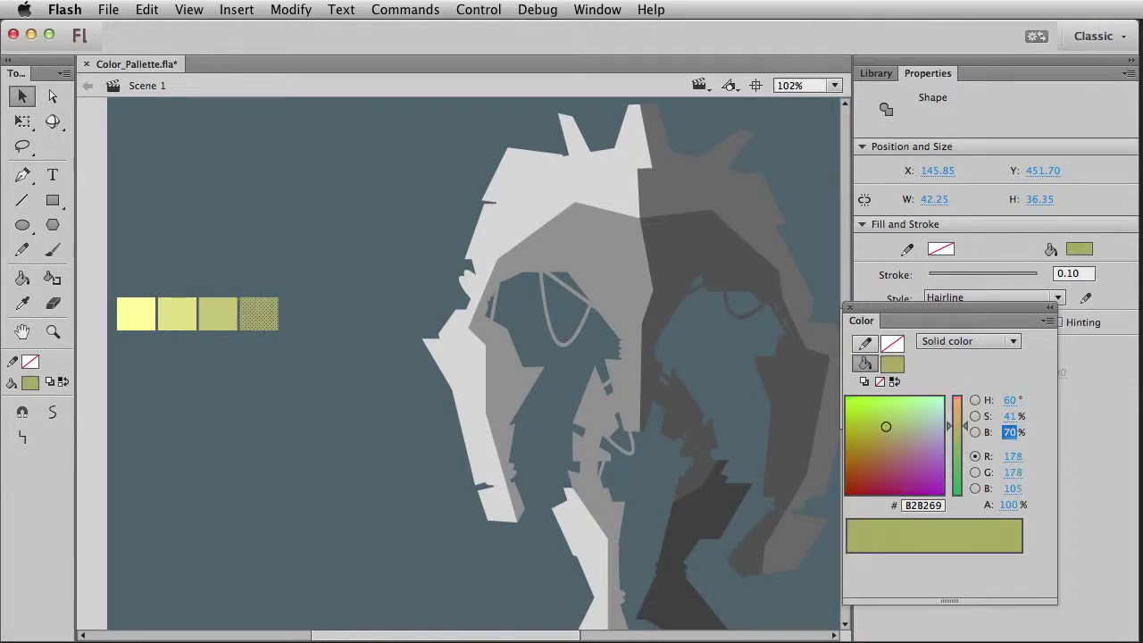
{"action": "left_click", "coordinate": [1048, 321]}
{"action": "left_click", "coordinate": [1066, 339]}
Duplicate the fourth rectangle and place the copy as the fifth in the row at X 191.85.
{"action": "left_click", "coordinate": [278, 337]}
{"action": "left_click", "coordinate": [273, 324]}
{"action": "left_click_drag", "start_coordinate": [273, 324], "coordinate": [276, 330]}
{"action": "key", "text": "Right"}
{"action": "key", "text": "Right"}
{"action": "key", "text": "Right"}
{"action": "key", "text": "Right"}
{"action": "key", "text": "Right"}
{"action": "key", "text": "Right"}
{"action": "key", "text": "Right"}
{"action": "key", "text": "Right"}
{"action": "key", "text": "Right"}
{"action": "key", "text": "Right"}
{"action": "key", "text": "Right"}
{"action": "key", "text": "Right"}
{"action": "key", "text": "Right"}
{"action": "key", "text": "Right"}
{"action": "key", "text": "Right"}
{"action": "key", "text": "Right"}
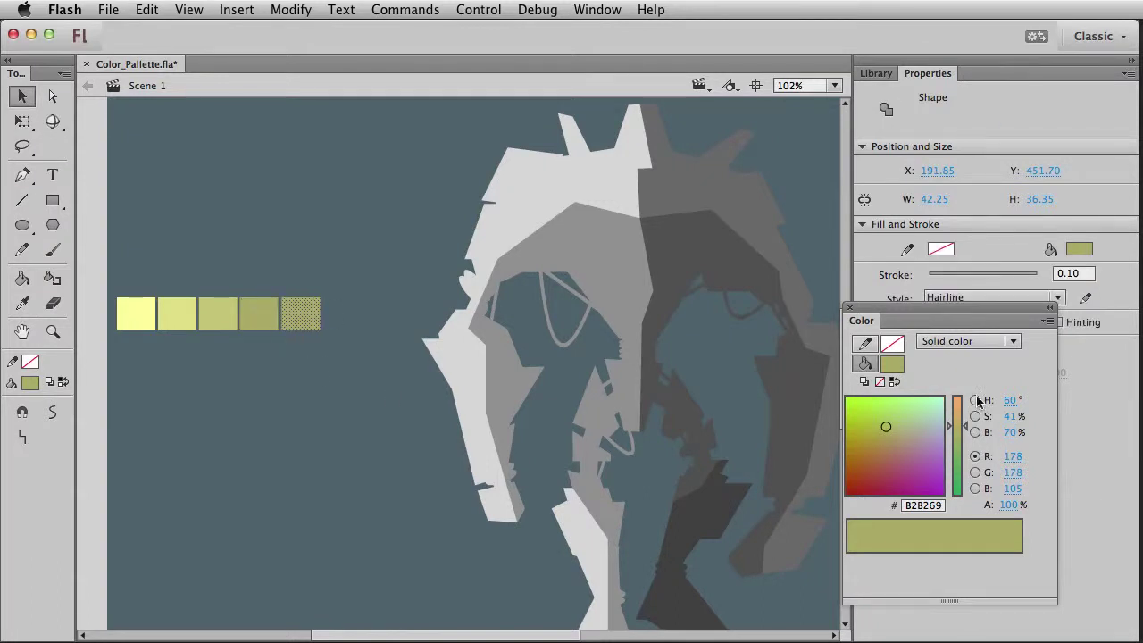
Darken the fifth rectangle to 60% brightness (#99995B) and add that colour to the swatches.
{"action": "left_click", "coordinate": [1010, 432]}
{"action": "type", "text": "60"}
{"action": "key", "text": "Return"}
{"action": "left_click", "coordinate": [1047, 321]}
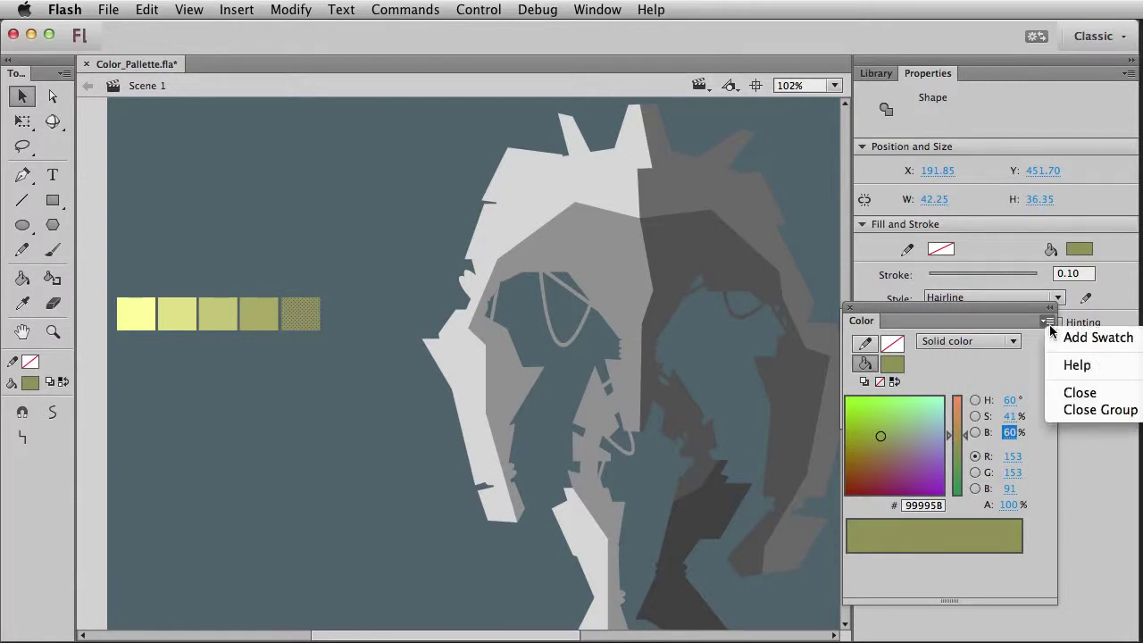
{"action": "left_click", "coordinate": [1067, 335]}
Scale the row of five rectangles down together to a width of 174.80 and a height of 28.50.
{"action": "left_click", "coordinate": [372, 395]}
{"action": "left_click", "coordinate": [301, 313]}
{"action": "left_click_drag", "start_coordinate": [310, 332], "coordinate": [284, 336]}
{"action": "left_click_drag", "start_coordinate": [357, 331], "coordinate": [105, 273]}
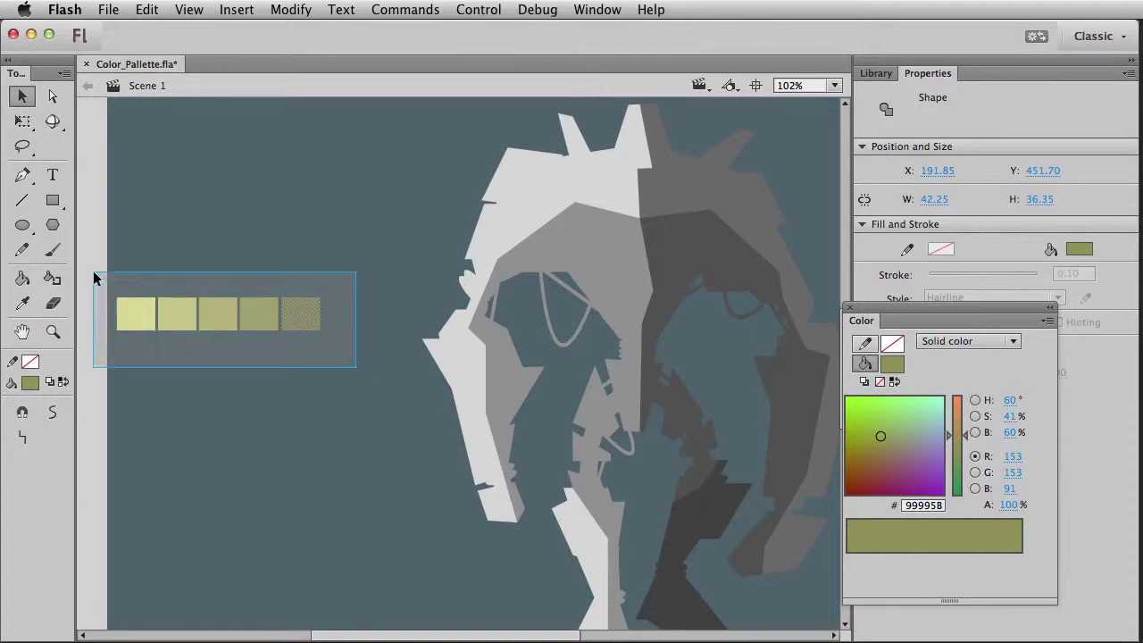
{"action": "key", "text": "q"}
{"action": "left_click_drag", "start_coordinate": [320, 330], "coordinate": [306, 332]}
{"action": "key", "text": "v"}
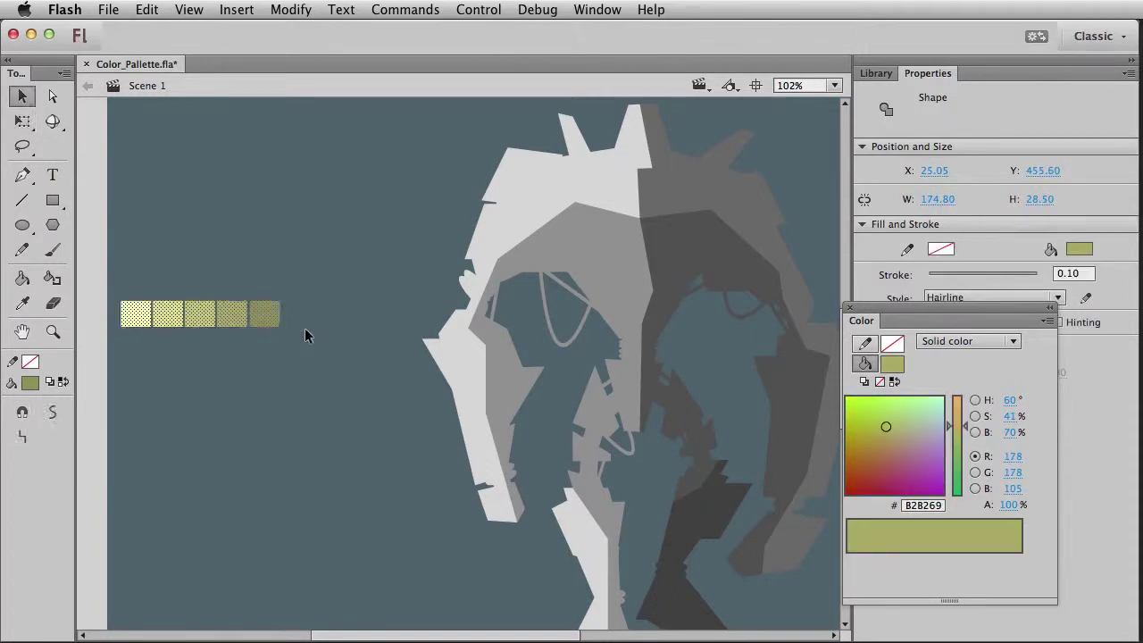
Duplicate the fifth rectangle and place the copy as the sixth in the row at X 193.75.
{"action": "left_click", "coordinate": [306, 332]}
{"action": "left_click", "coordinate": [273, 328]}
{"action": "key", "text": "super+c"}
{"action": "key", "text": "super+shift+v"}
{"action": "key", "text": "shift+Right"}
{"action": "key", "text": "shift+Right"}
{"action": "key", "text": "shift+Right"}
{"action": "key", "text": "shift+Right"}
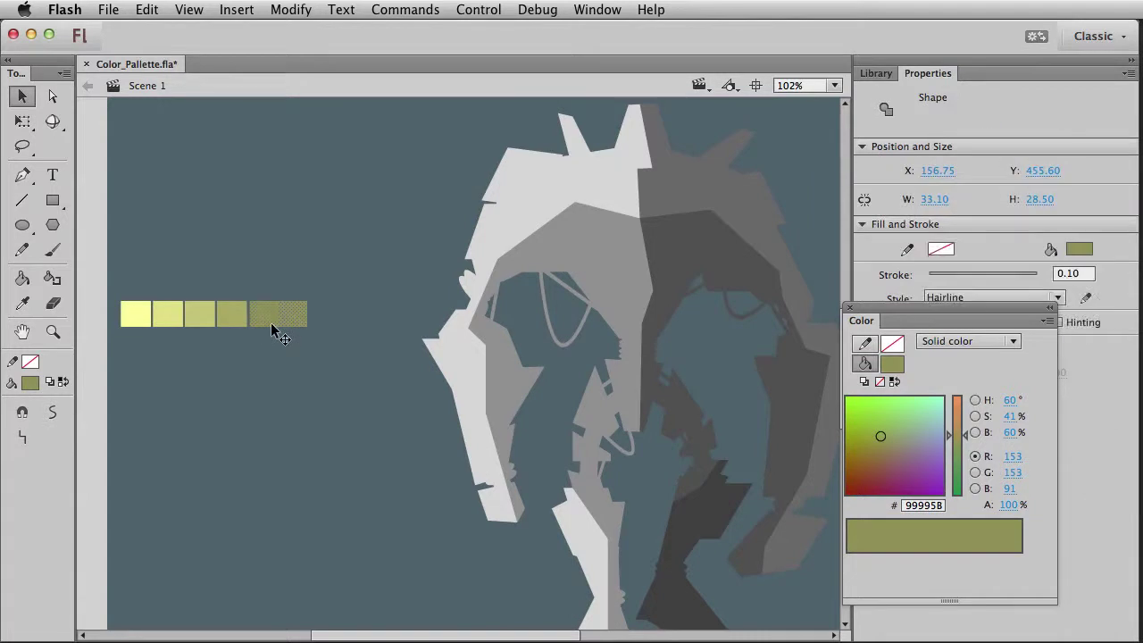
{"action": "key", "text": "Left"}
{"action": "key", "text": "Left"}
{"action": "key", "text": "Left"}
Darken the sixth rectangle to 50% brightness (#7F7F4A) and add that colour to the swatches.
{"action": "left_click", "coordinate": [1010, 433]}
{"action": "type", "text": "50"}
{"action": "key", "text": "Return"}
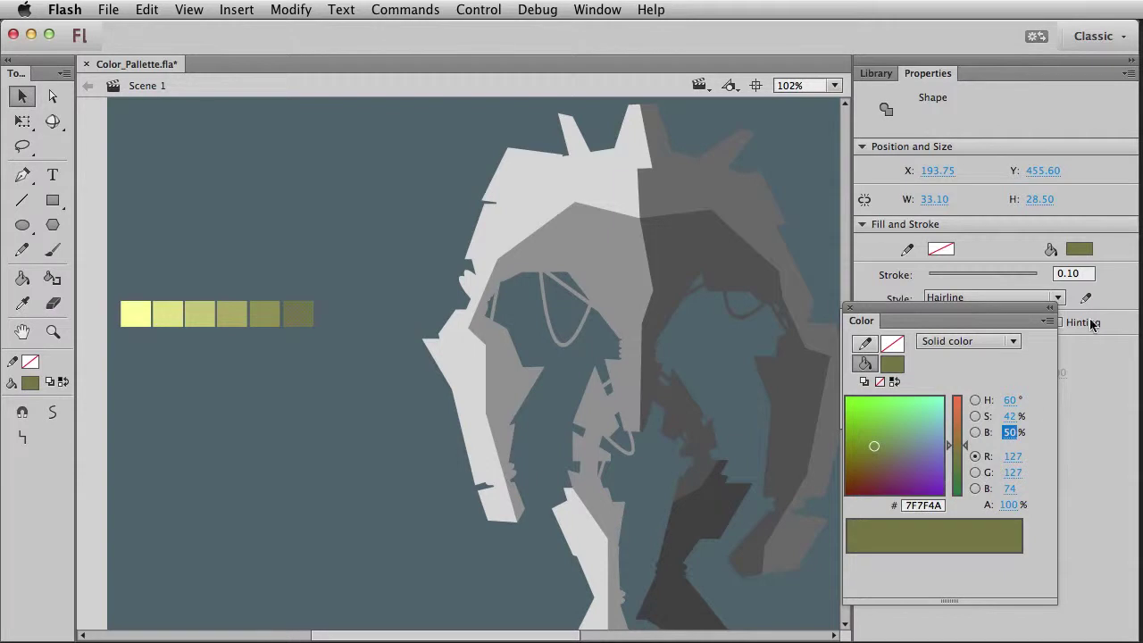
{"action": "left_click", "coordinate": [1047, 321]}
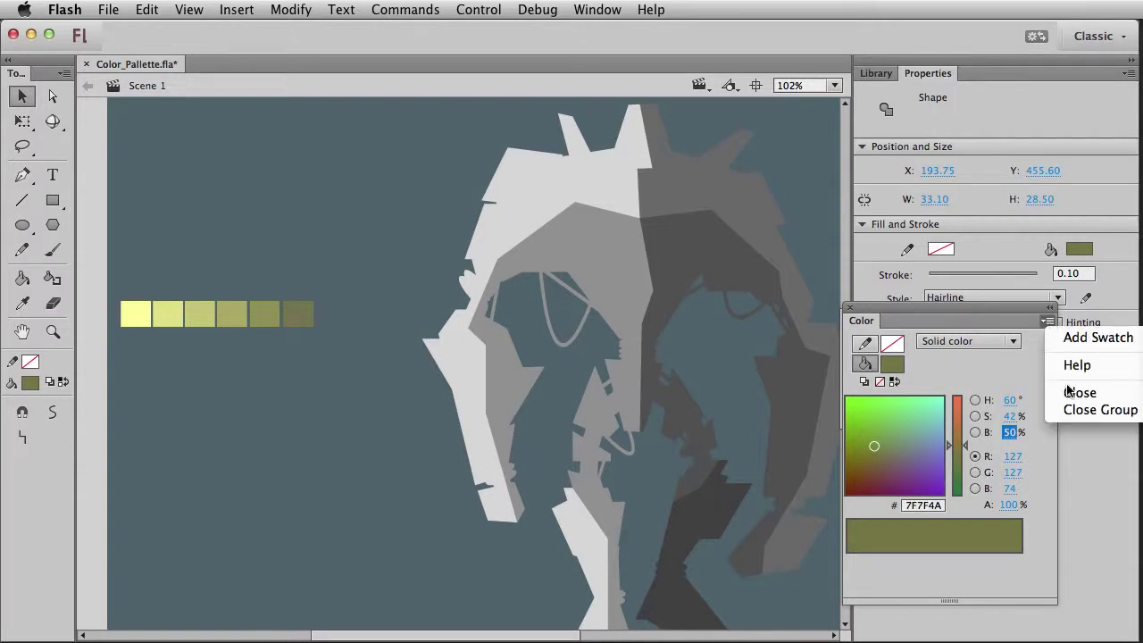
{"action": "left_click", "coordinate": [1080, 339]}
Duplicate the sixth rectangle and place the copy as the seventh in the row at X 231.75.
{"action": "left_click", "coordinate": [377, 396]}
{"action": "left_click", "coordinate": [293, 313]}
{"action": "key", "text": "shift+Right"}
{"action": "key", "text": "shift+Right"}
{"action": "key", "text": "shift+Right"}
{"action": "key", "text": "shift+Right"}
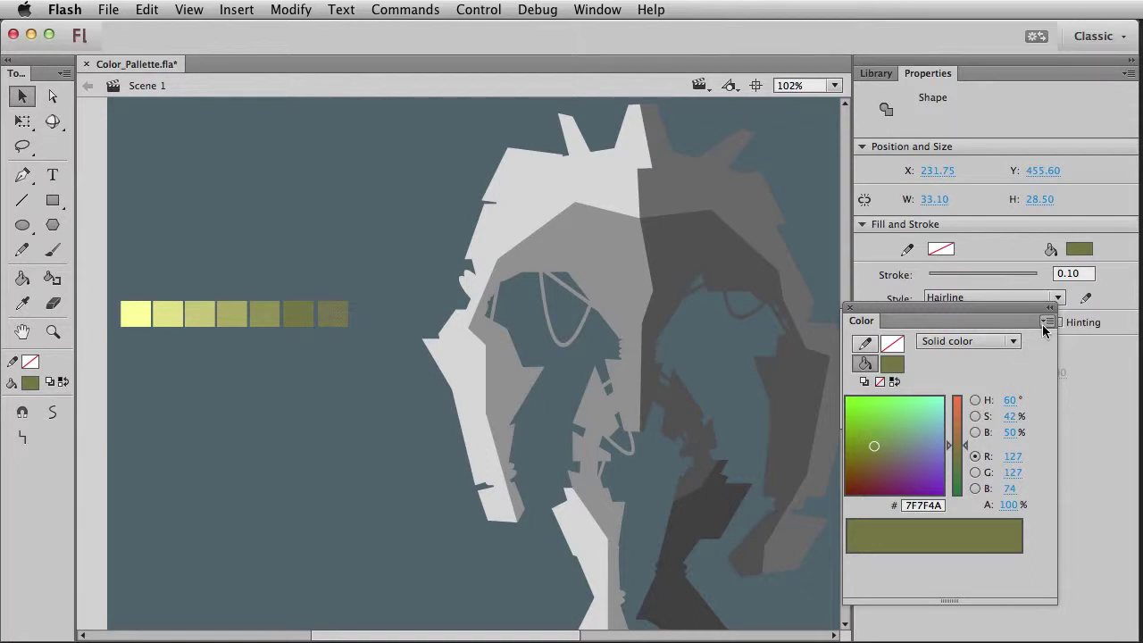
Darken the seventh rectangle to 40% brightness (#666633) and add that colour to the swatches.
{"action": "left_click", "coordinate": [1010, 432]}
{"action": "type", "text": "40"}
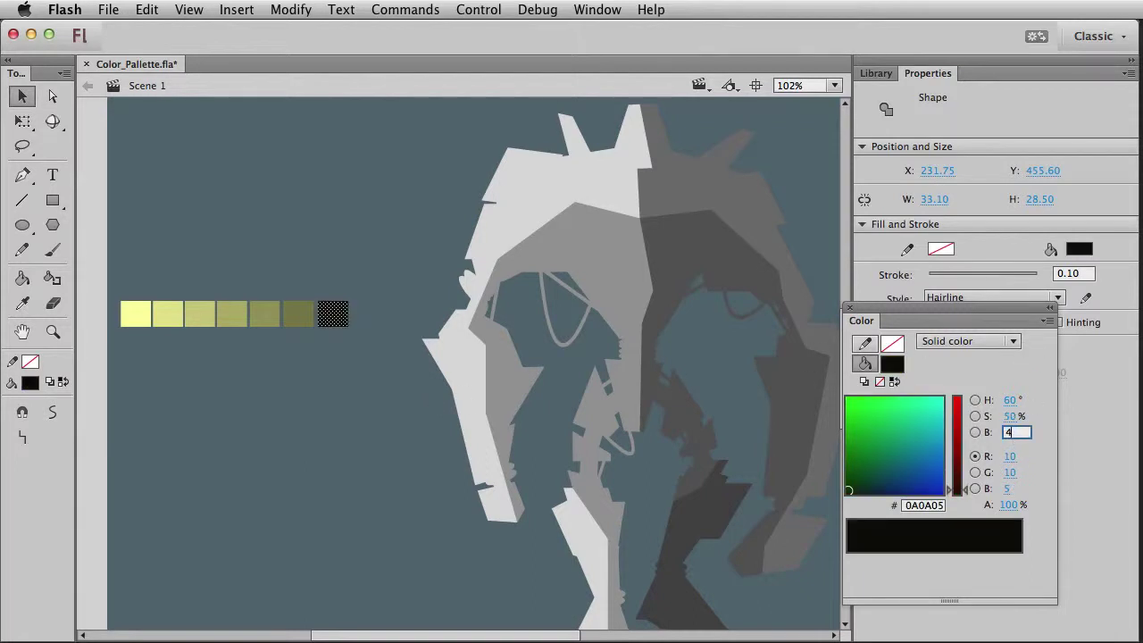
{"action": "key", "text": "Tab"}
{"action": "left_click", "coordinate": [1047, 320]}
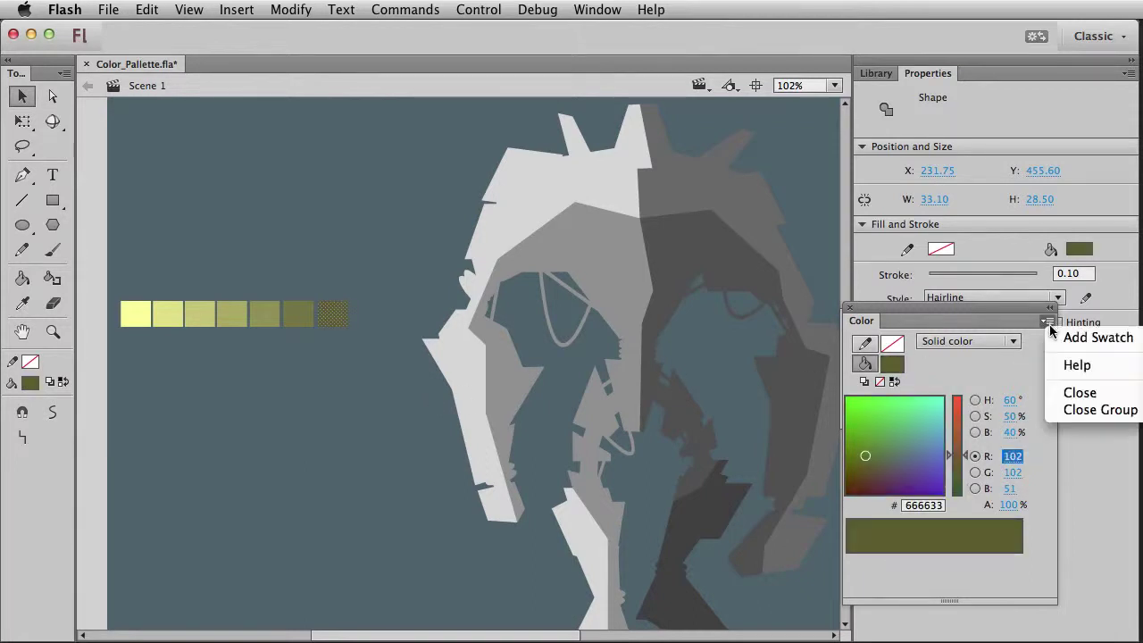
{"action": "left_click", "coordinate": [1095, 335]}
Duplicate the seventh rectangle, place the copy next in the row at X 267.75 and darken it to 30% brightness (#4C4C20).
{"action": "left_click_drag", "start_coordinate": [334, 316], "coordinate": [369, 316]}
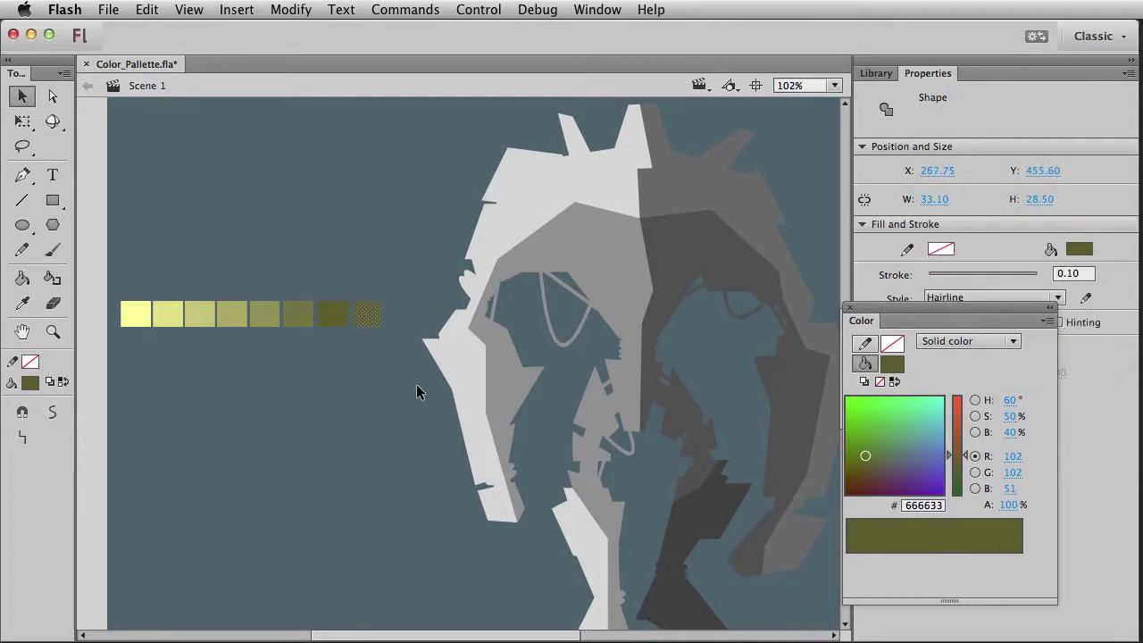
{"action": "left_click", "coordinate": [1010, 433]}
{"action": "type", "text": "30"}
{"action": "key", "text": "Return"}
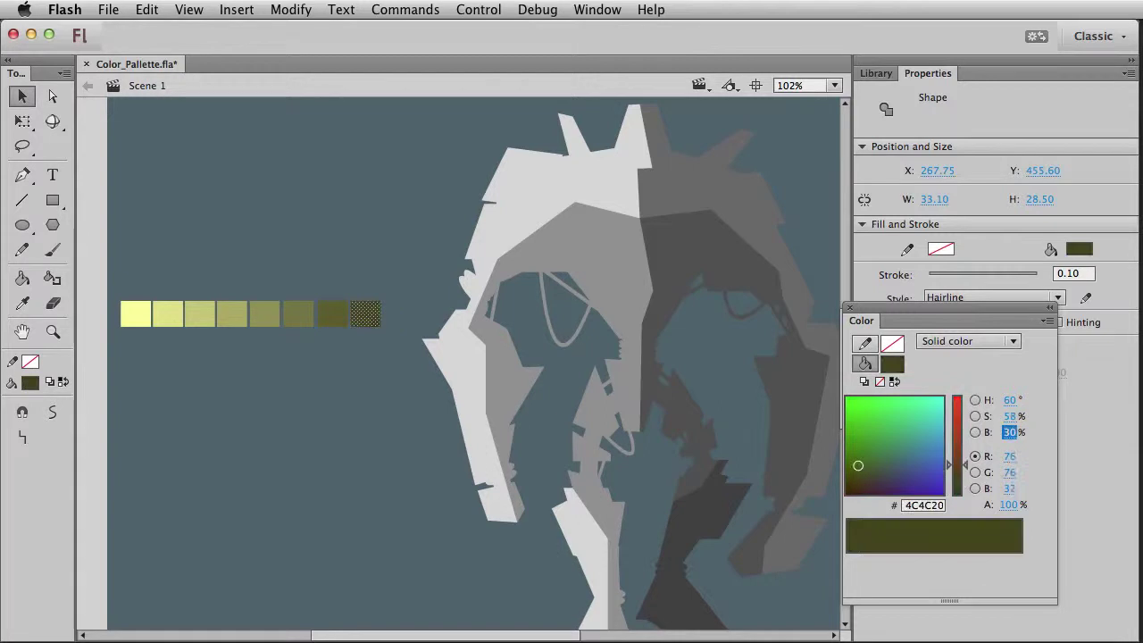
Add the eighth rectangle's #4C4C20 fill to the swatches and pick it from the swatch list as the fill colour.
{"action": "left_click", "coordinate": [1047, 321]}
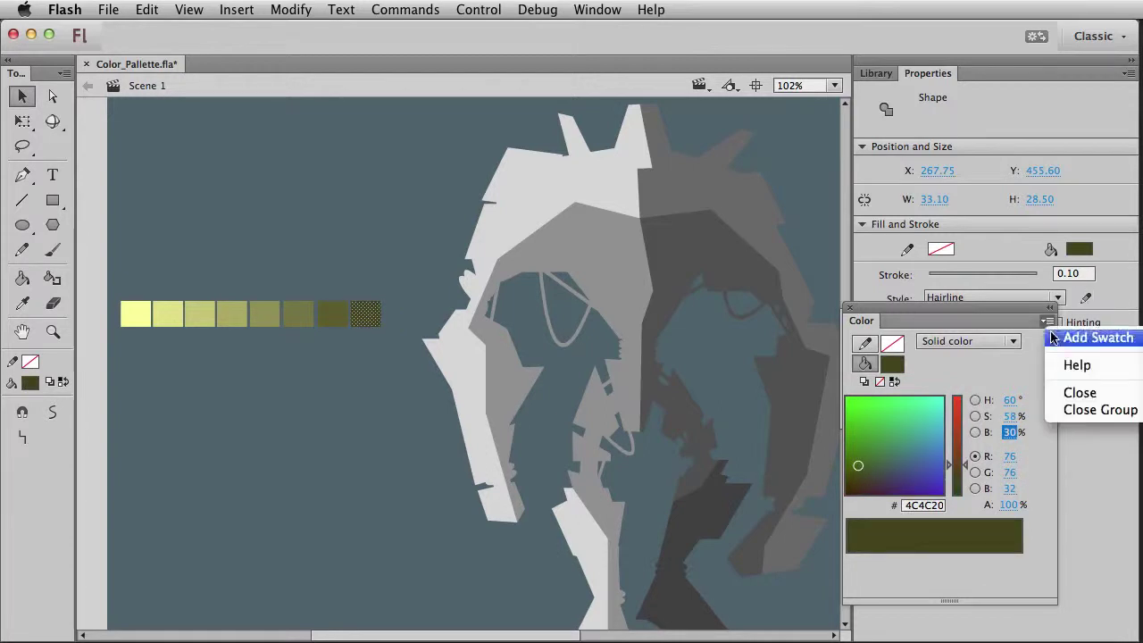
{"action": "left_click", "coordinate": [1095, 335]}
{"action": "left_click", "coordinate": [263, 442]}
{"action": "left_click", "coordinate": [30, 382]}
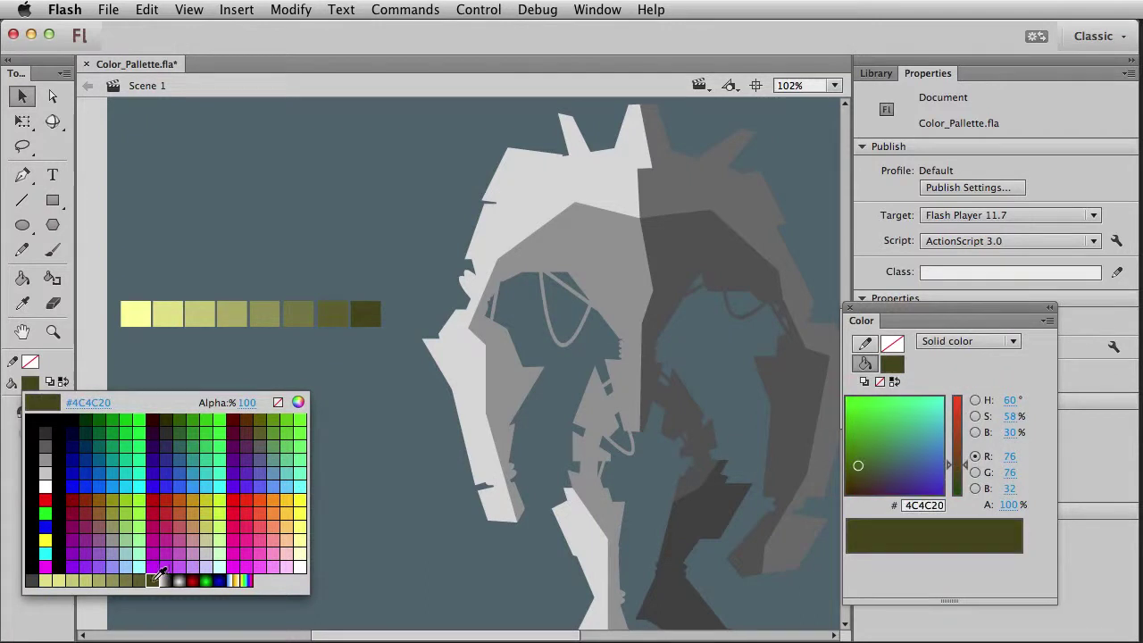
{"action": "left_click", "coordinate": [152, 580]}
Duplicate the eighth rectangle and place the copy as the ninth in the row at X 304.75.
{"action": "left_click", "coordinate": [375, 313]}
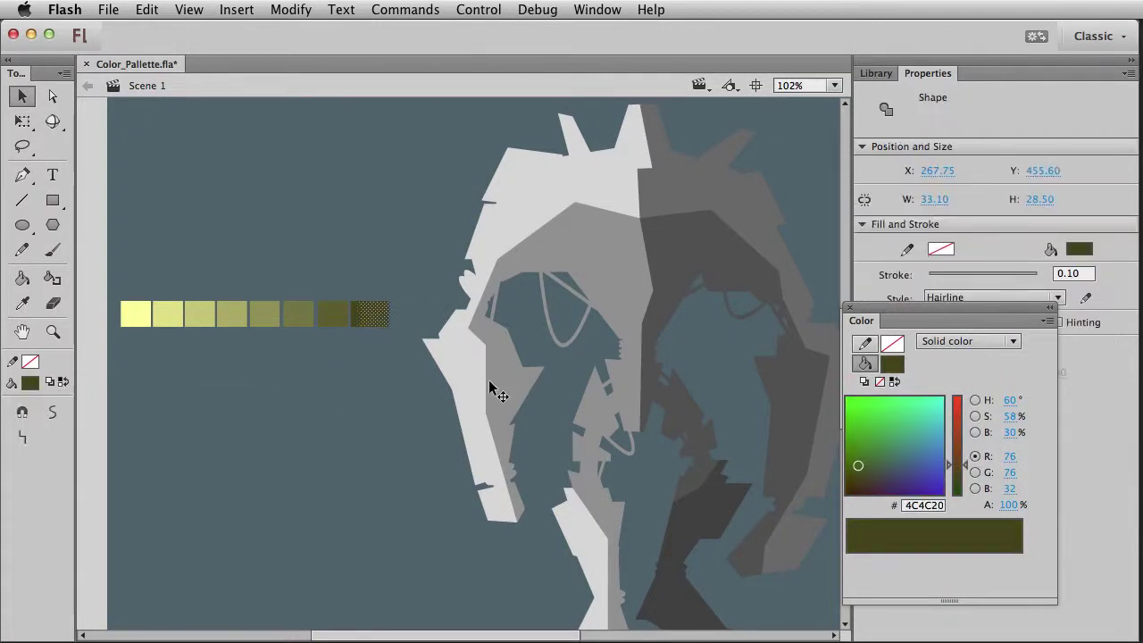
{"action": "key", "text": "super+d"}
{"action": "key", "text": "shift+Right"}
{"action": "left_click", "coordinate": [1046, 320]}
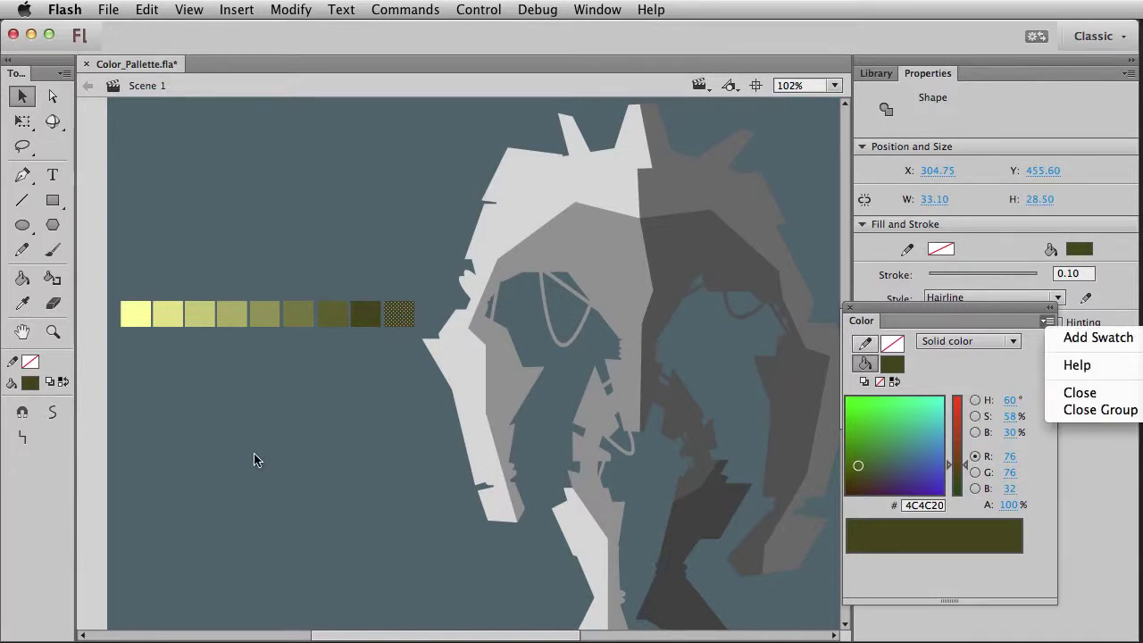
{"action": "left_click", "coordinate": [326, 398]}
{"action": "left_click", "coordinate": [332, 399]}
Darken the ninth rectangle to 20% brightness (#333314) and add that colour to the swatches.
{"action": "left_click", "coordinate": [399, 314]}
{"action": "left_click", "coordinate": [1013, 434]}
{"action": "type", "text": "20"}
{"action": "key", "text": "Return"}
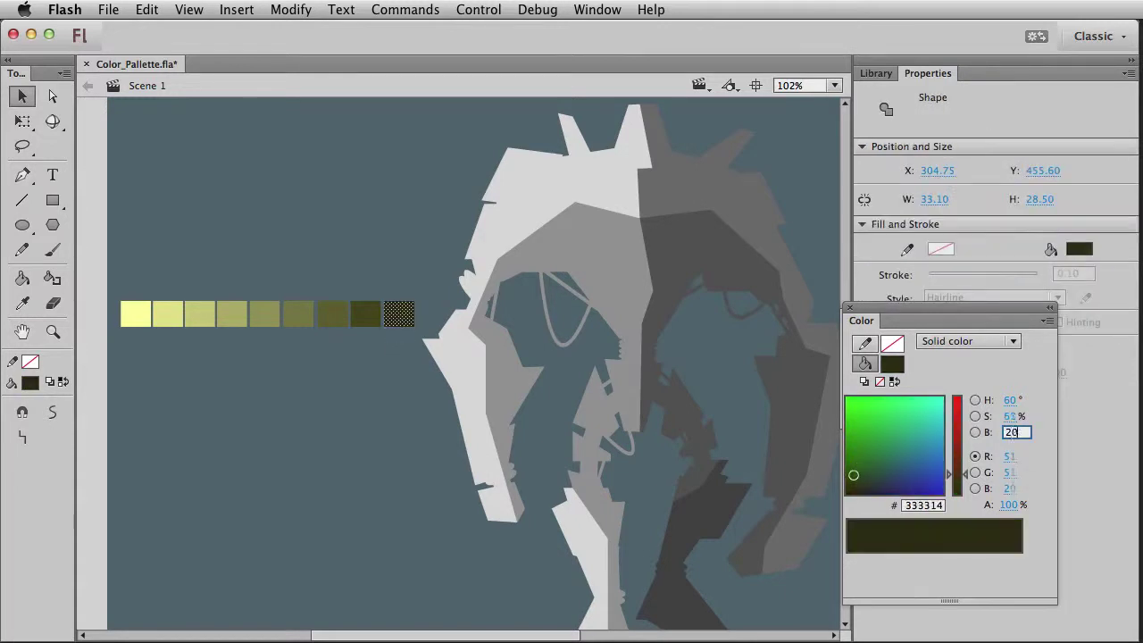
{"action": "left_click", "coordinate": [388, 332]}
{"action": "left_click", "coordinate": [391, 322]}
{"action": "left_click", "coordinate": [1048, 320]}
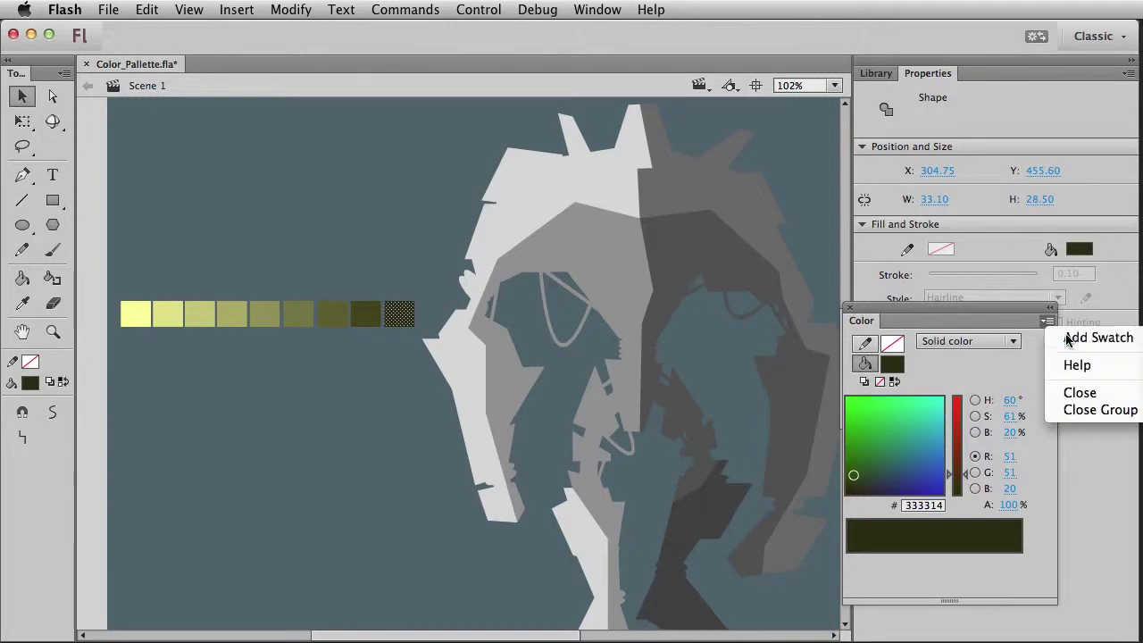
{"action": "left_click", "coordinate": [1062, 332]}
Duplicate the ninth rectangle and place the copy as the tenth in the row at X 340.75.
{"action": "left_click", "coordinate": [360, 500]}
{"action": "left_click", "coordinate": [406, 322]}
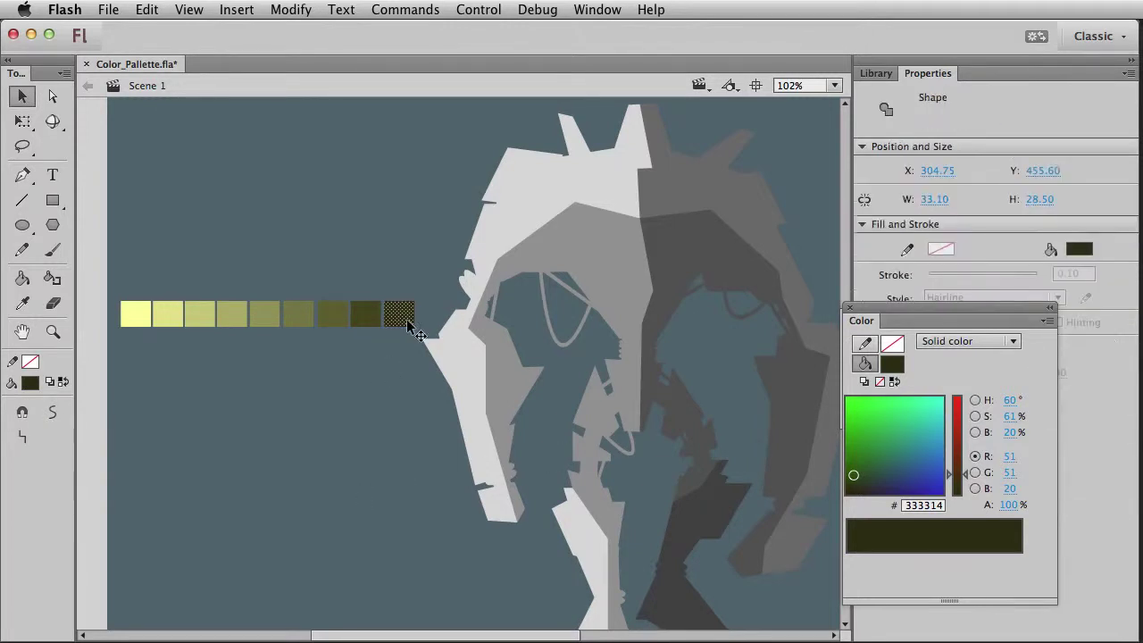
{"action": "key", "text": "super+shift+v"}
{"action": "key", "text": "shift+Right"}
{"action": "key", "text": "shift+Right"}
{"action": "key", "text": "shift+Right"}
{"action": "key", "text": "shift+Right"}
{"action": "key", "text": "Left"}
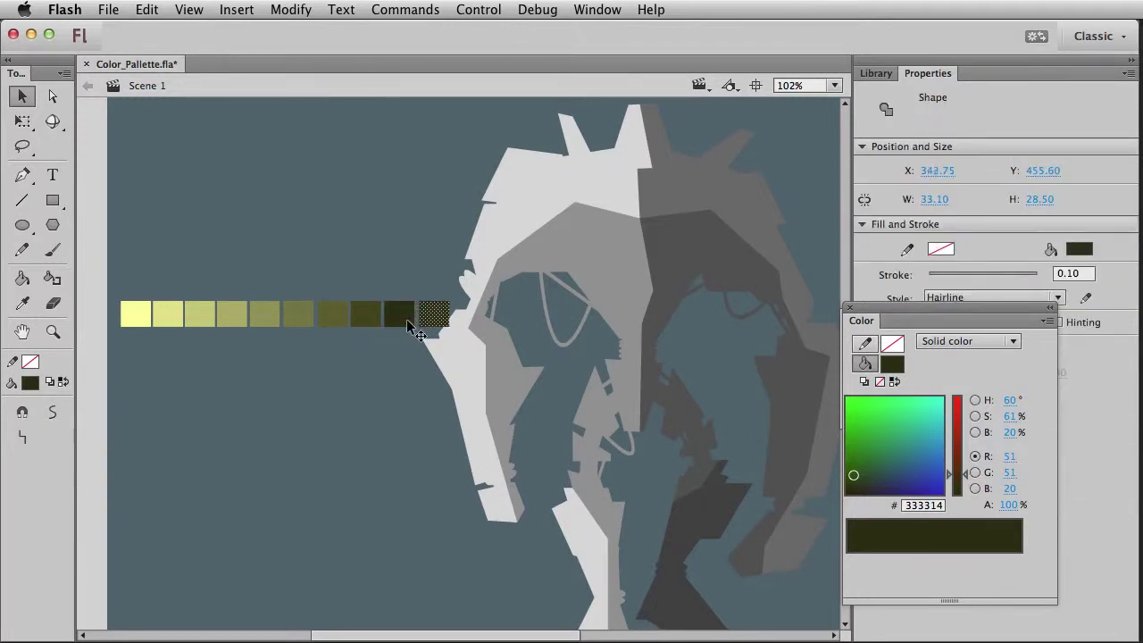
Darken the tenth rectangle to 15% brightness (#262600) and add that colour to the swatches.
{"action": "left_click", "coordinate": [1012, 433]}
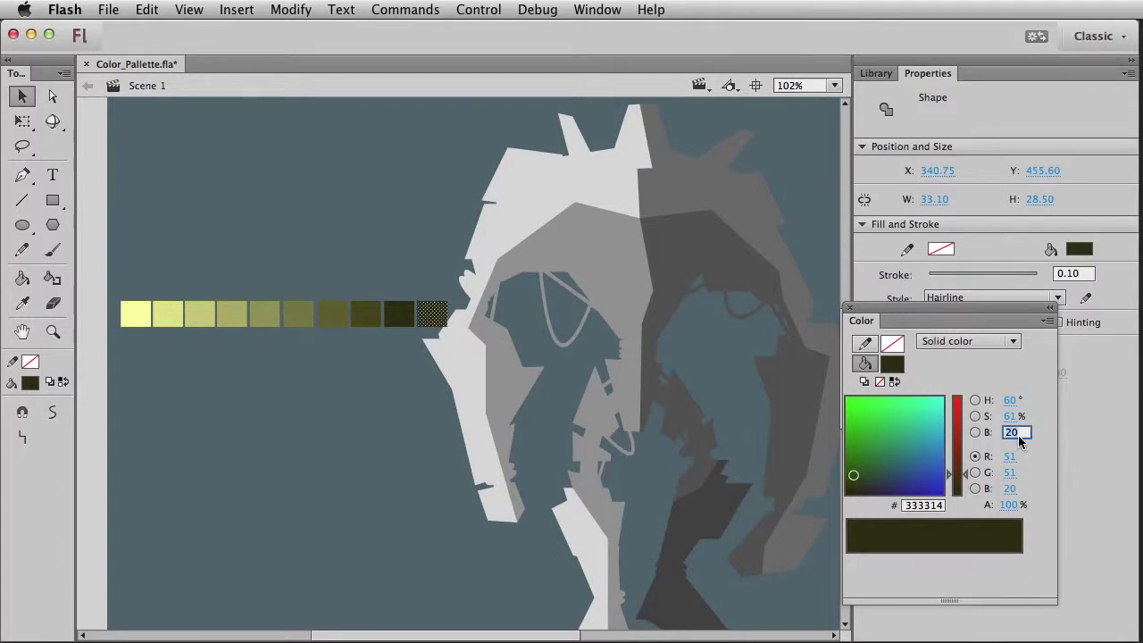
{"action": "type", "text": "15"}
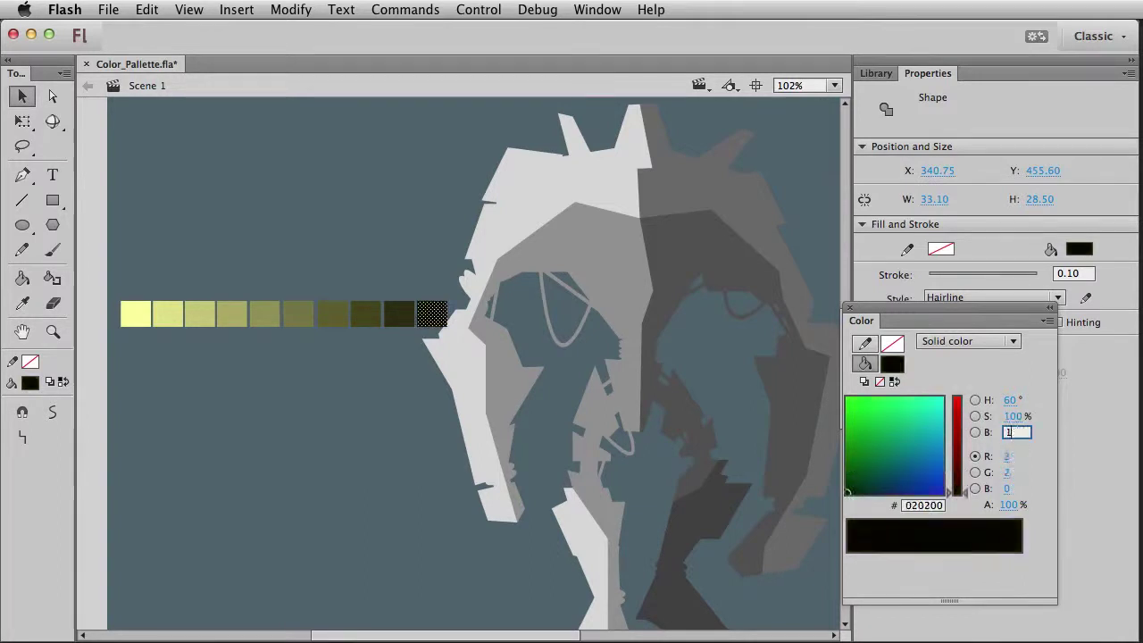
{"action": "key", "text": "Return"}
{"action": "left_click", "coordinate": [506, 518]}
{"action": "left_click", "coordinate": [438, 318]}
{"action": "left_click", "coordinate": [1049, 320]}
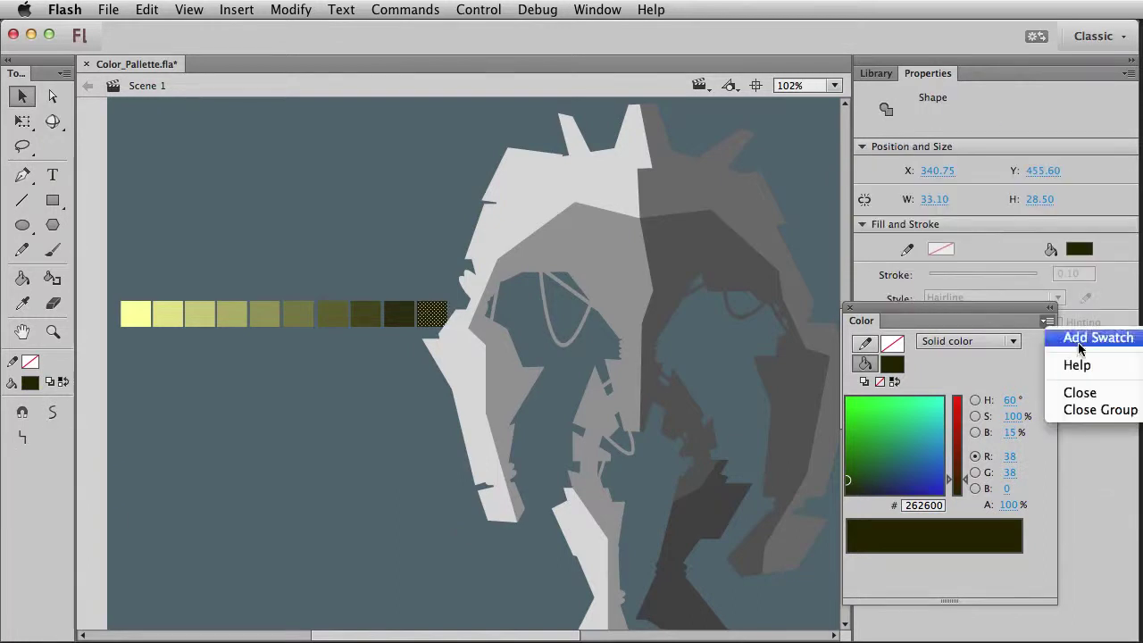
{"action": "left_click", "coordinate": [1071, 332]}
Move the whole row of ten rectangles up and left to X 5.05, Y 445.60, and deselect it.
{"action": "left_click", "coordinate": [360, 461]}
{"action": "left_click_drag", "start_coordinate": [109, 279], "coordinate": [490, 350]}
{"action": "key", "text": "shift+Left"}
{"action": "key", "text": "shift+Up"}
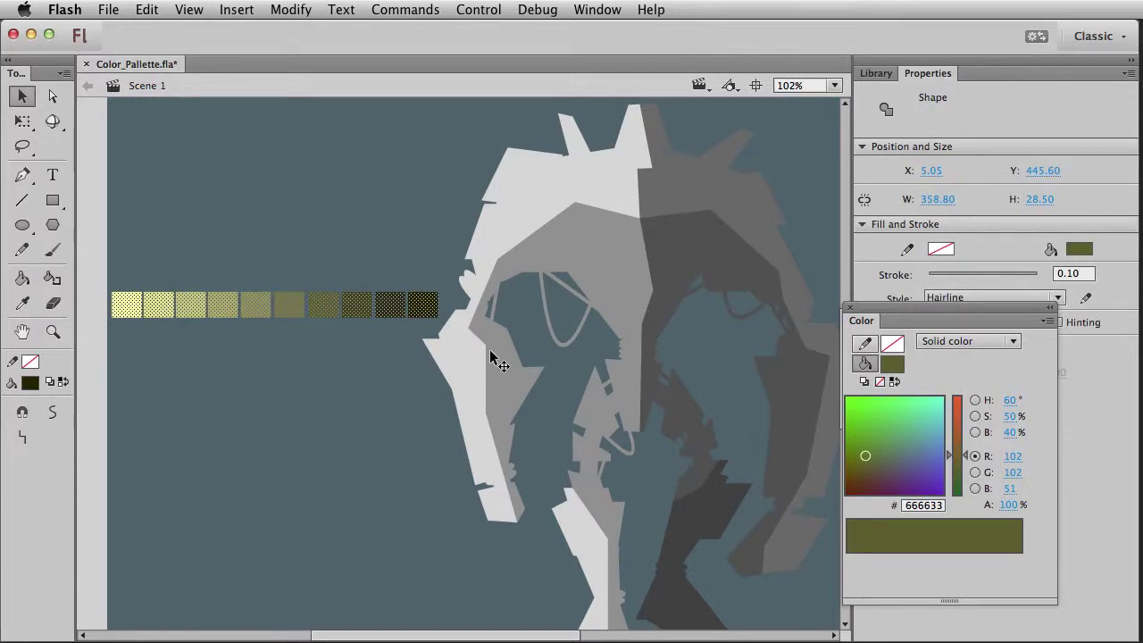
{"action": "left_click", "coordinate": [343, 498]}
{"action": "left_click", "coordinate": [413, 312]}
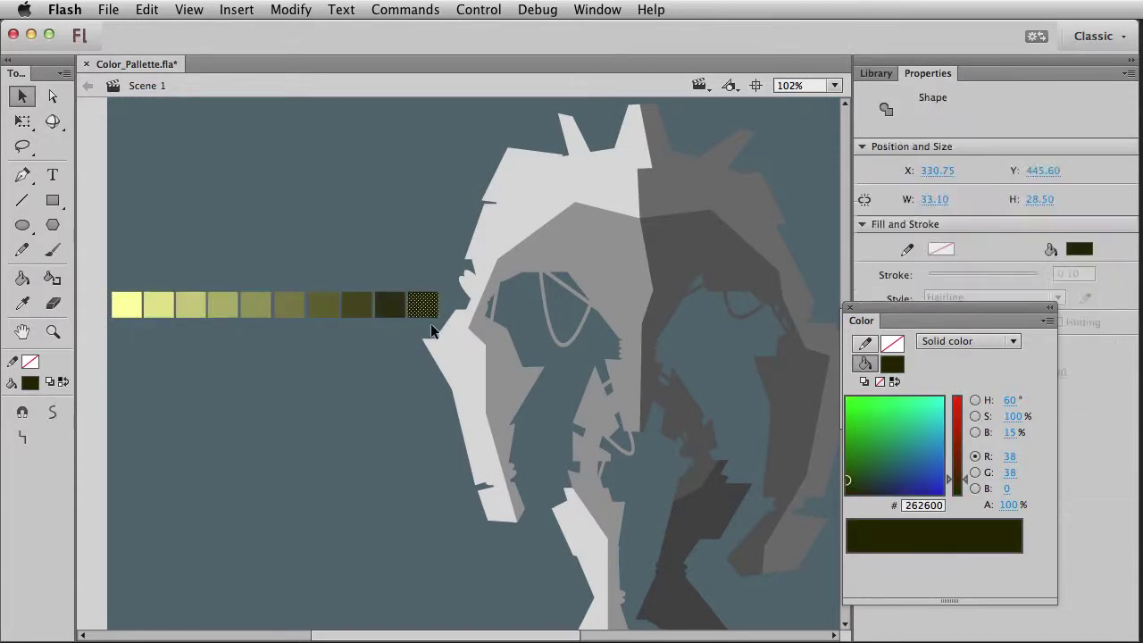
{"action": "left_click", "coordinate": [404, 344]}
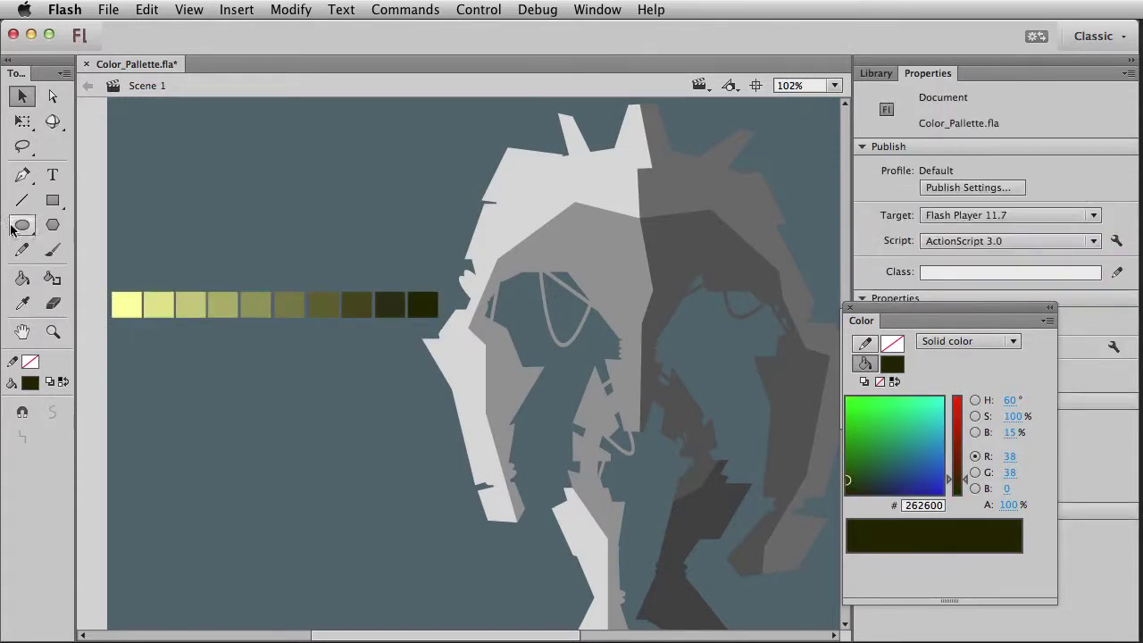
{"action": "left_click", "coordinate": [53, 200]}
{"action": "left_click", "coordinate": [31, 382]}
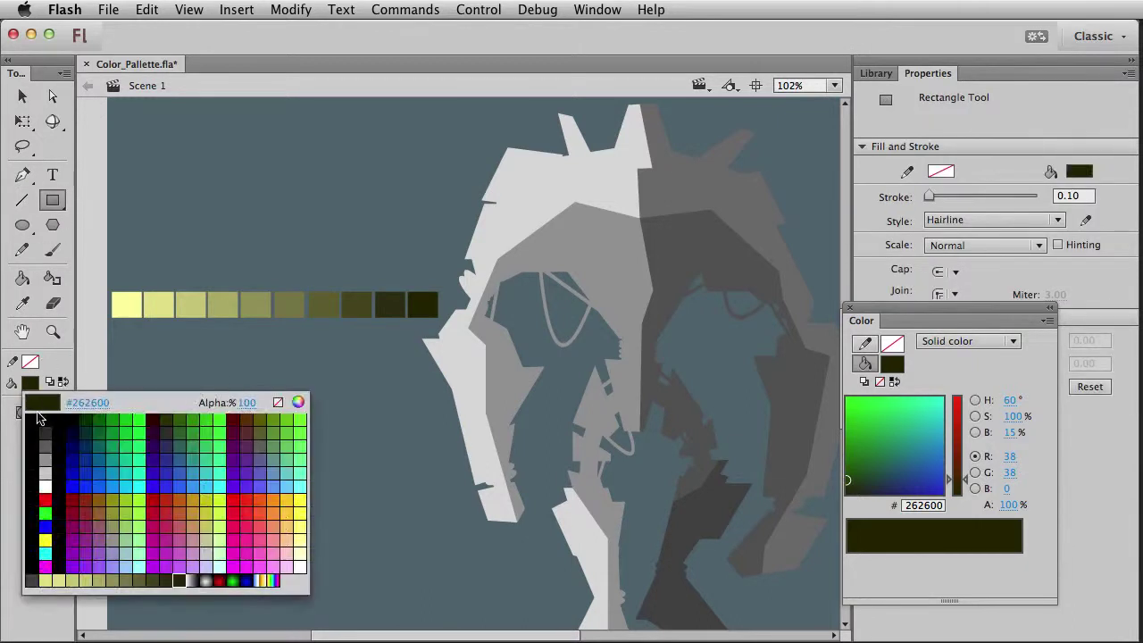
{"action": "left_click", "coordinate": [49, 415]}
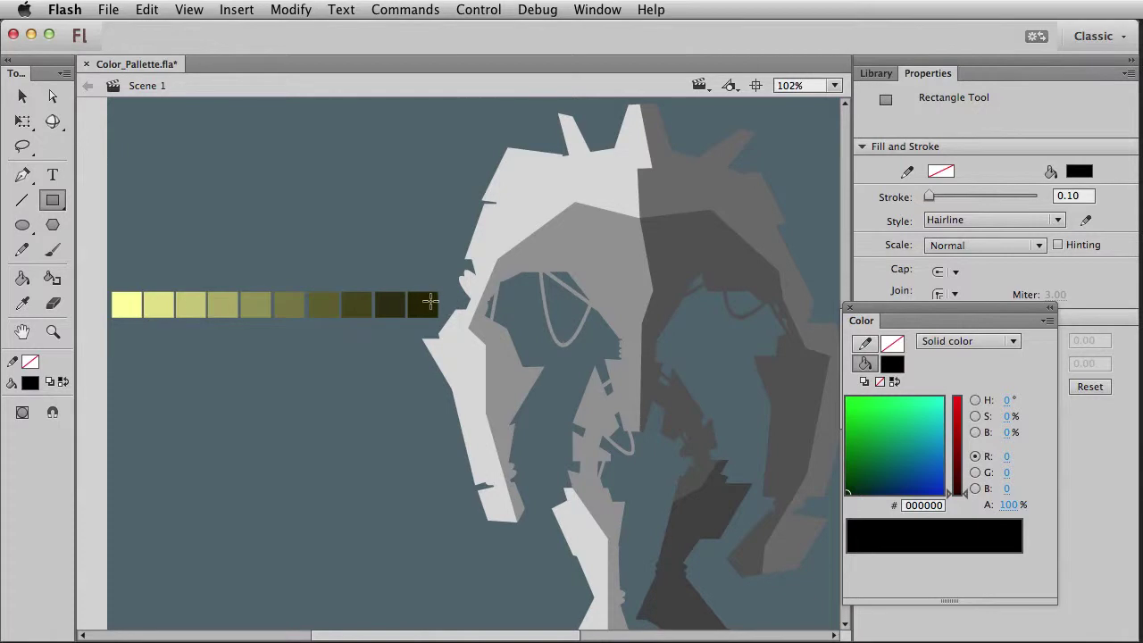
{"action": "left_click", "coordinate": [23, 96]}
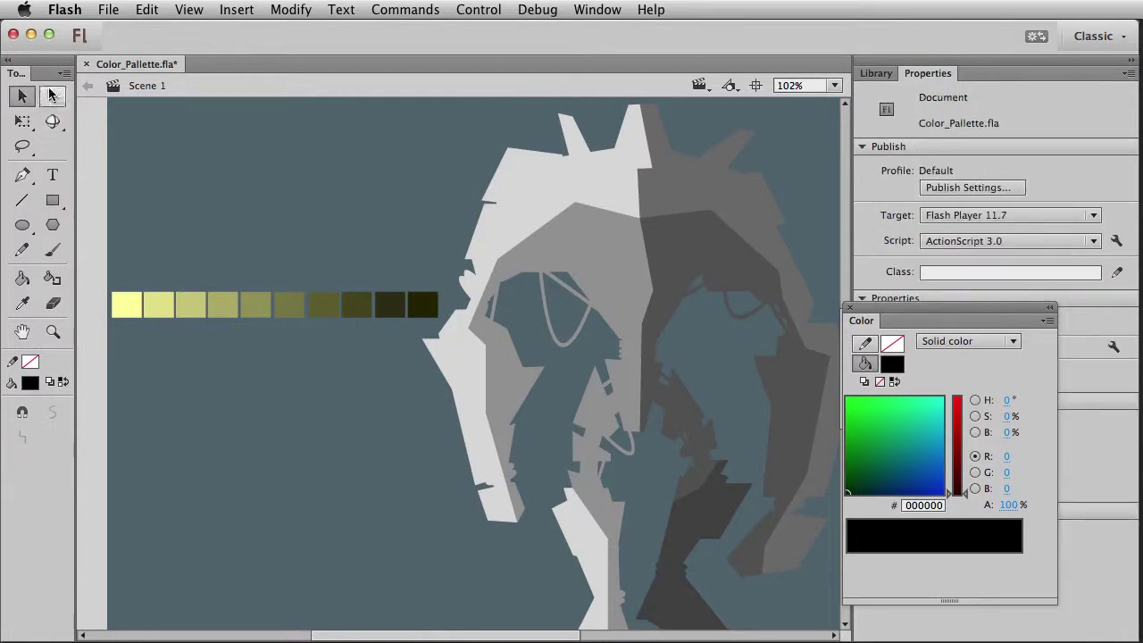
{"action": "left_click", "coordinate": [52, 200]}
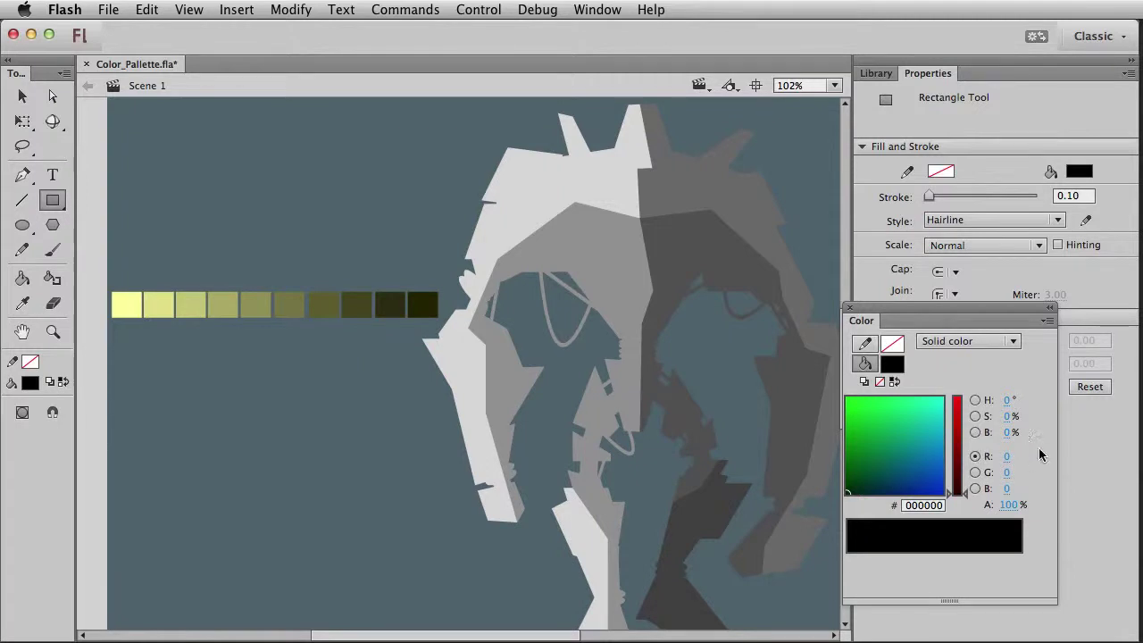
{"action": "mouse_move", "coordinate": [446, 273]}
{"action": "left_mouse_down"}
{"action": "mouse_move", "coordinate": [468, 319]}
{"action": "mouse_move", "coordinate": [424, 234]}
{"action": "left_mouse_up"}
{"action": "left_click", "coordinate": [22, 95]}
{"action": "left_click", "coordinate": [455, 306]}
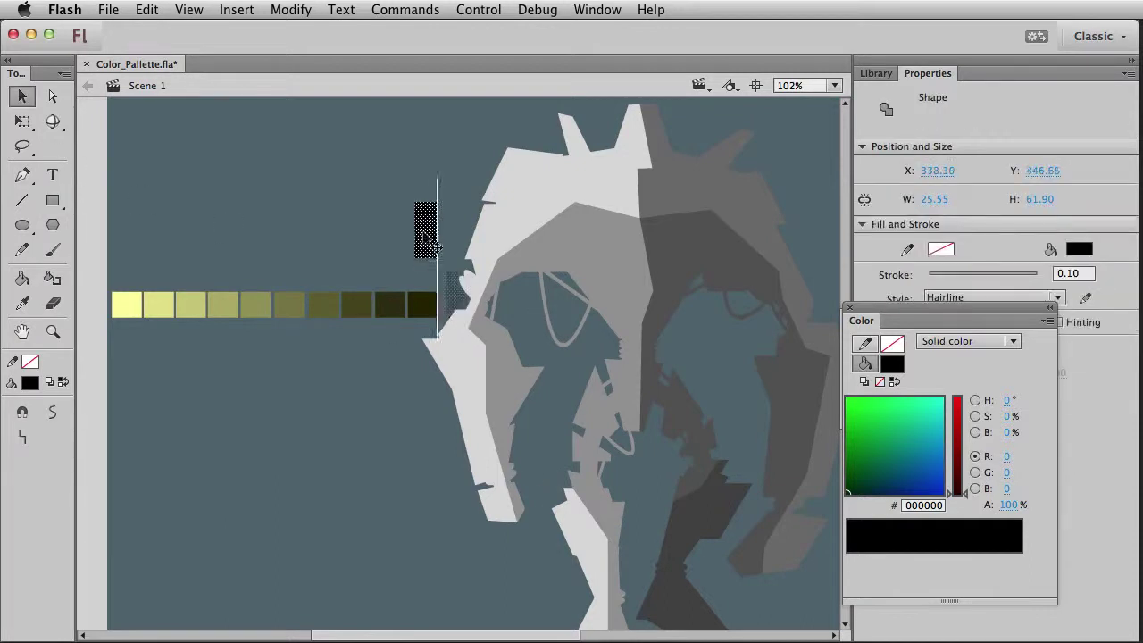
{"action": "left_click", "coordinate": [438, 280]}
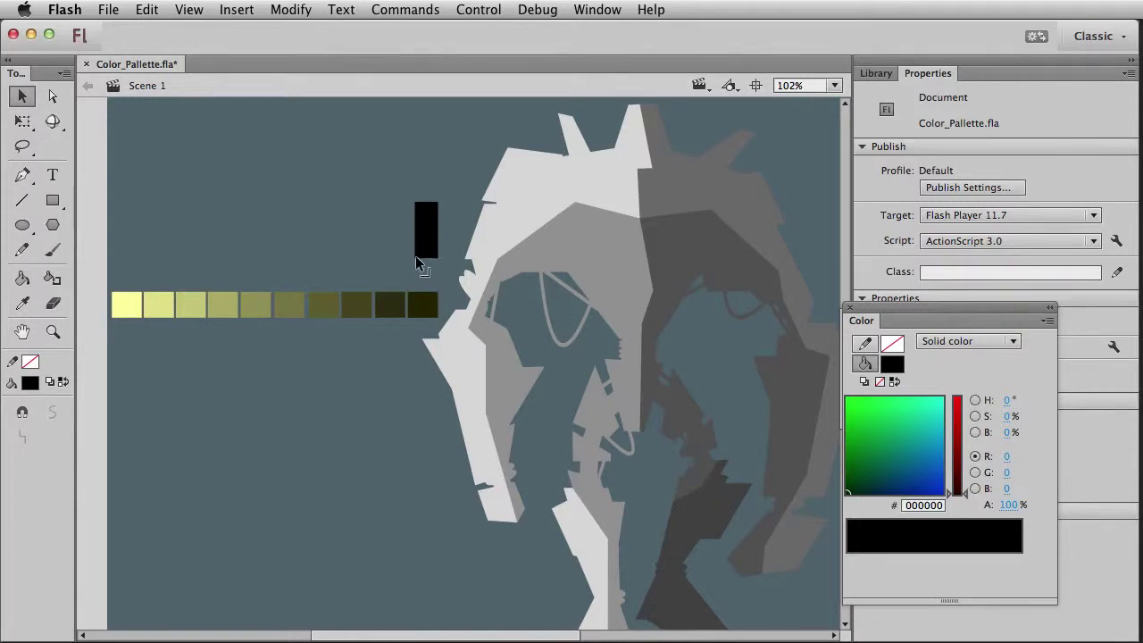
{"action": "left_click", "coordinate": [416, 256]}
{"action": "left_click", "coordinate": [390, 276]}
{"action": "left_click", "coordinate": [435, 235]}
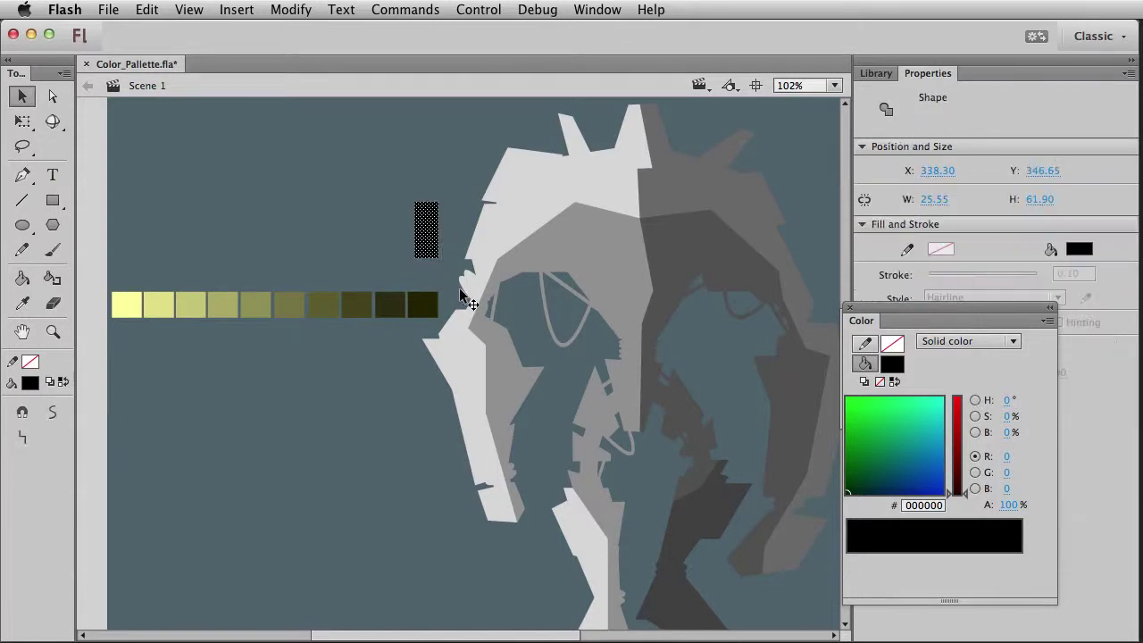
{"action": "key", "text": "Delete"}
{"action": "left_click", "coordinate": [427, 307]}
{"action": "left_click", "coordinate": [412, 329]}
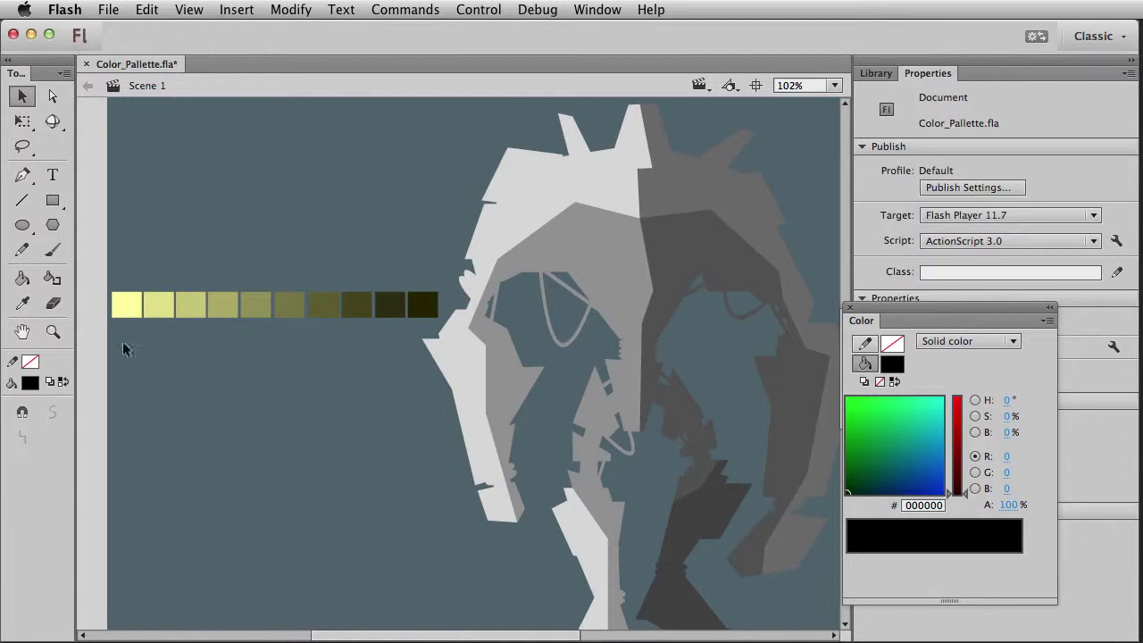
Move the whole row of ten yellow rectangles up to Y 405.60 and deselect it.
{"action": "left_click_drag", "start_coordinate": [450, 267], "coordinate": [95, 334]}
{"action": "left_click", "coordinate": [178, 402]}
{"action": "left_click_drag", "start_coordinate": [100, 257], "coordinate": [460, 339]}
{"action": "key", "text": "shift+Up"}
{"action": "key", "text": "shift+Up"}
{"action": "key", "text": "shift+Up"}
{"action": "key", "text": "shift+Up"}
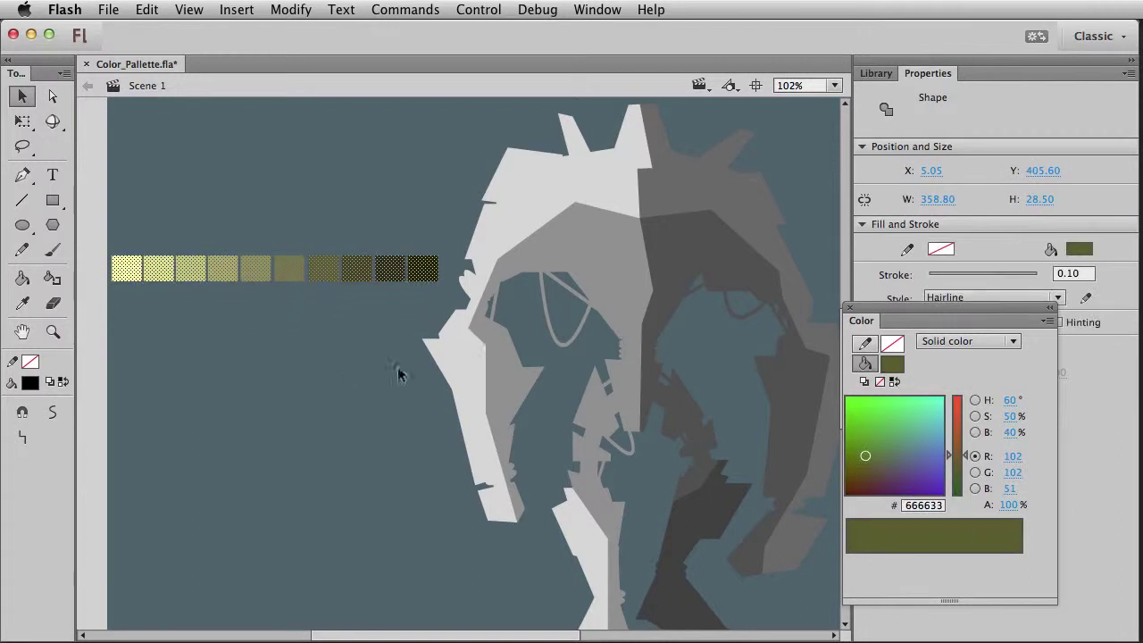
{"action": "left_click", "coordinate": [362, 491]}
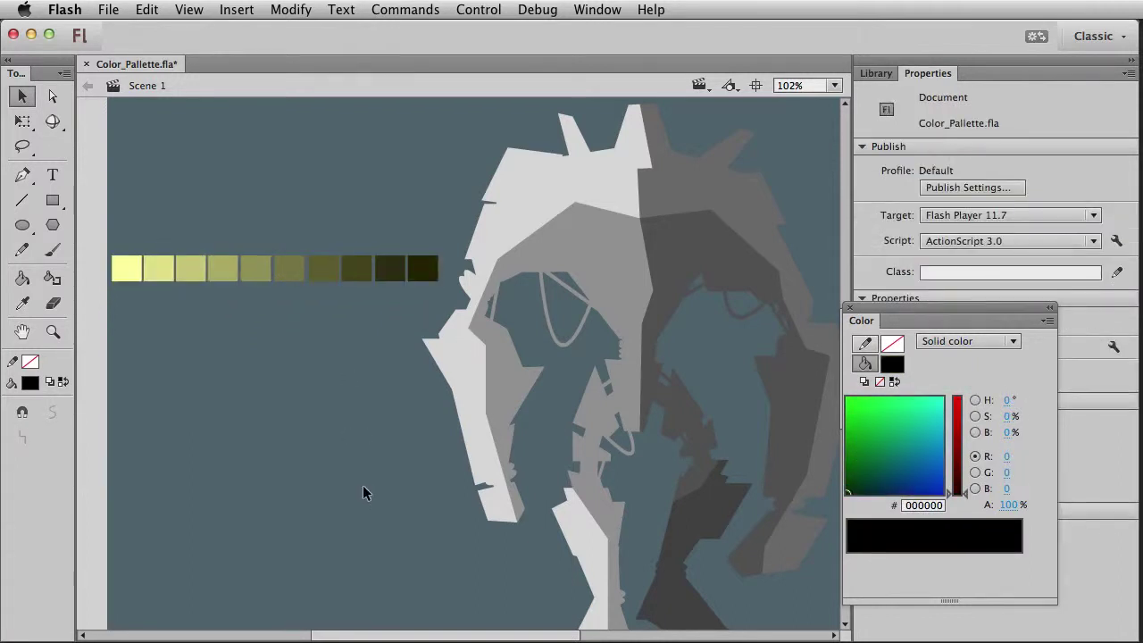
Sample the greyish green #7E8865 as the fill and draw a bar about 360.5 by 24.5 beneath the yellow row.
{"action": "left_click", "coordinate": [30, 382]}
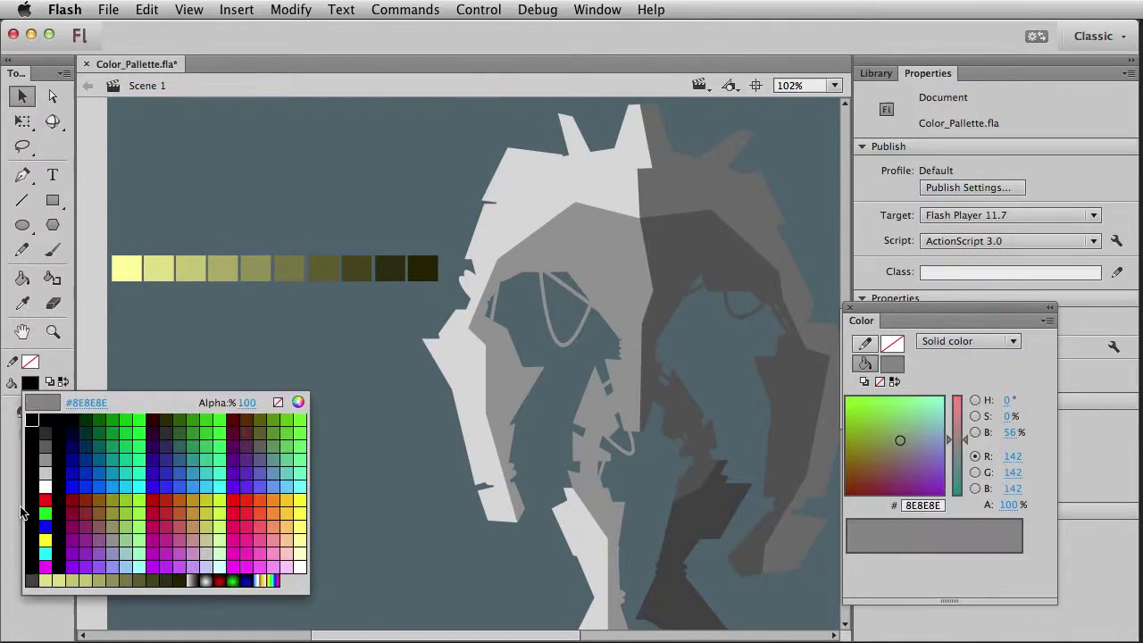
{"action": "left_click", "coordinate": [96, 580]}
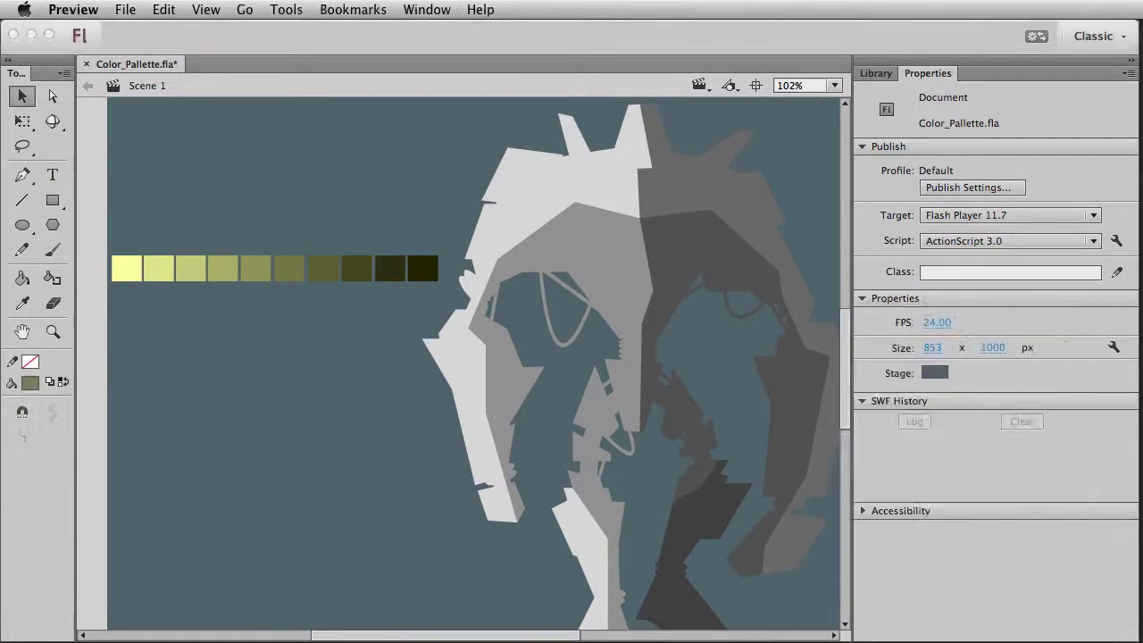
{"action": "left_click", "coordinate": [52, 203]}
{"action": "left_click", "coordinate": [53, 200]}
{"action": "mouse_move", "coordinate": [225, 302]}
{"action": "left_mouse_down"}
{"action": "mouse_move", "coordinate": [276, 326]}
{"action": "mouse_move", "coordinate": [371, 325]}
{"action": "mouse_move", "coordinate": [286, 291]}
{"action": "mouse_move", "coordinate": [437, 293]}
{"action": "left_mouse_up"}
{"action": "key", "text": "v"}
{"action": "left_click", "coordinate": [309, 378]}
{"action": "left_click", "coordinate": [312, 295]}
{"action": "key", "text": "q"}
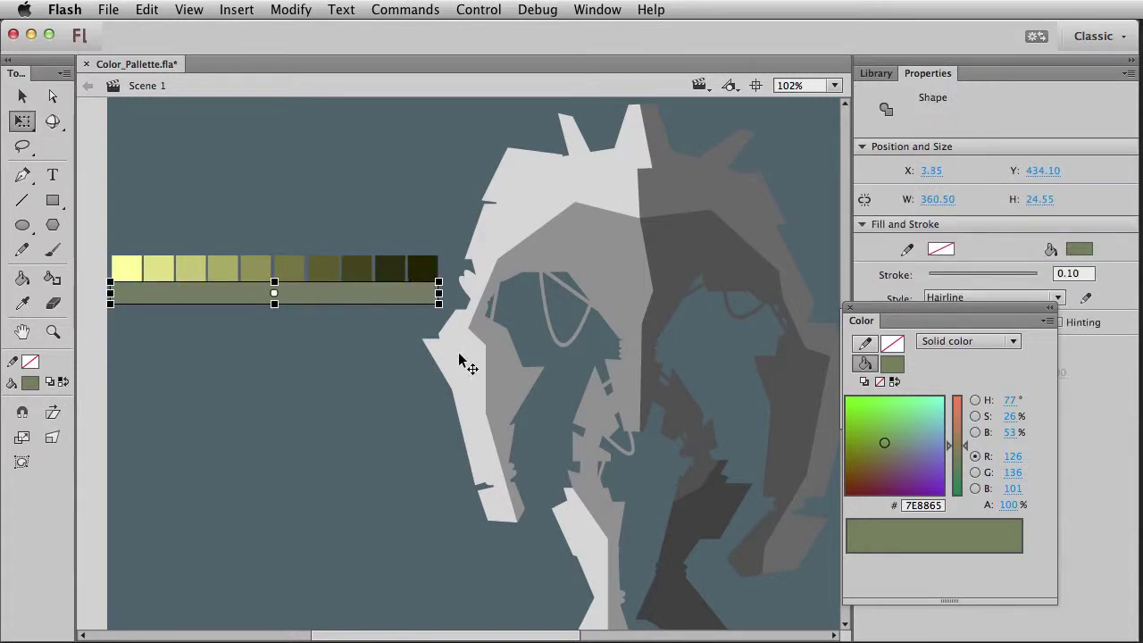
Position the green bar just below the yellow row at Y 435.10.
{"action": "left_click", "coordinate": [302, 350]}
{"action": "left_click", "coordinate": [282, 291]}
{"action": "left_click", "coordinate": [368, 406]}
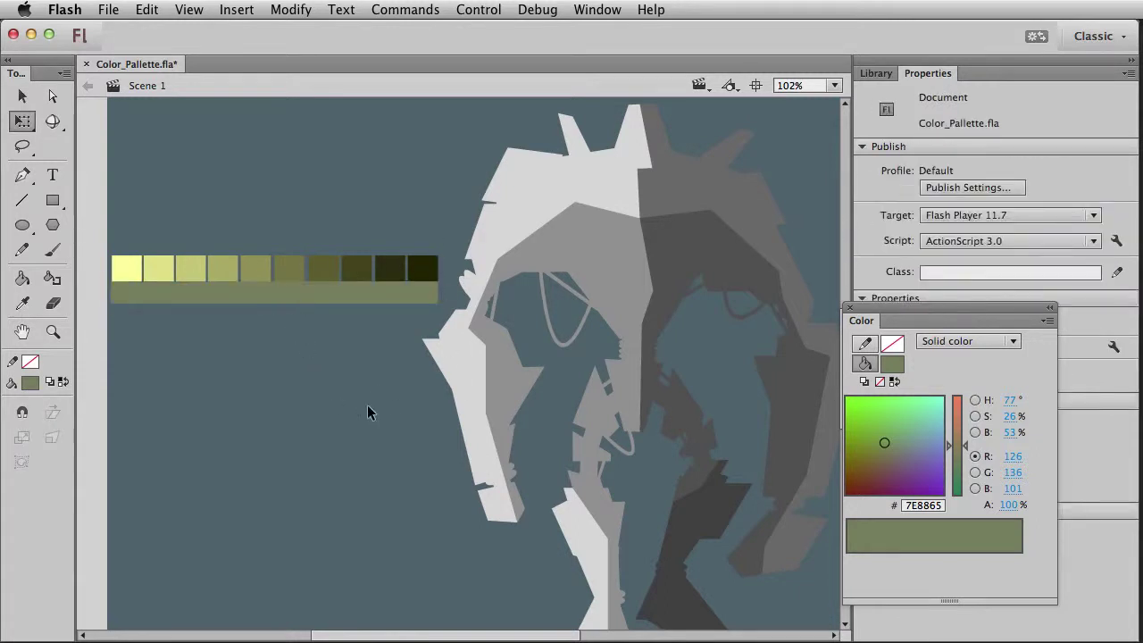
{"action": "left_click", "coordinate": [285, 293]}
{"action": "left_click", "coordinate": [219, 410]}
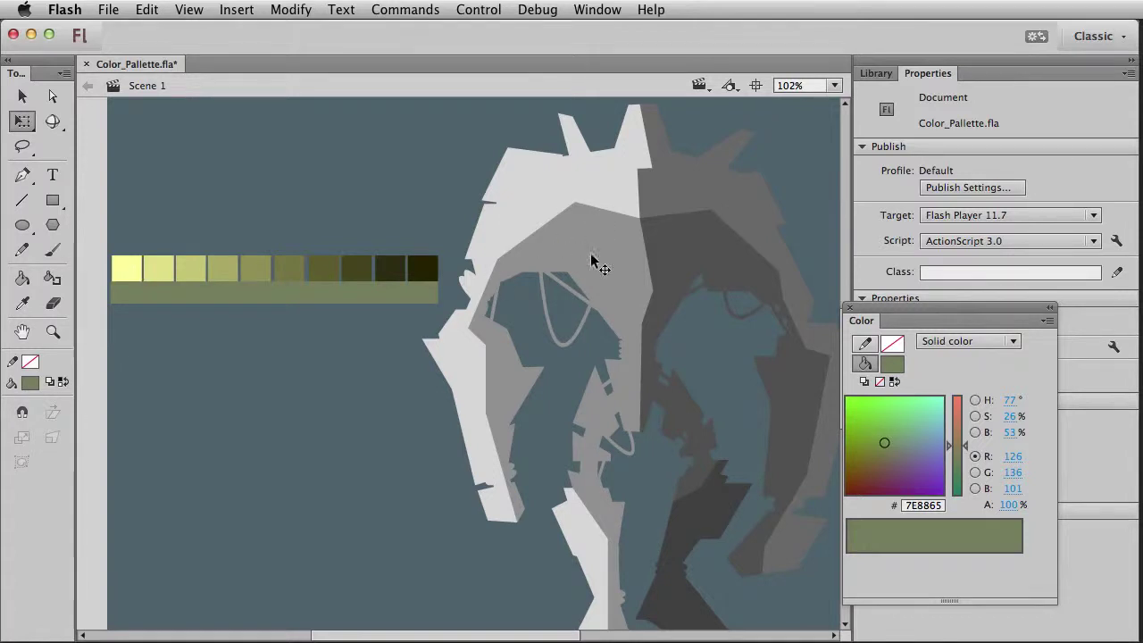
{"action": "left_click", "coordinate": [317, 297]}
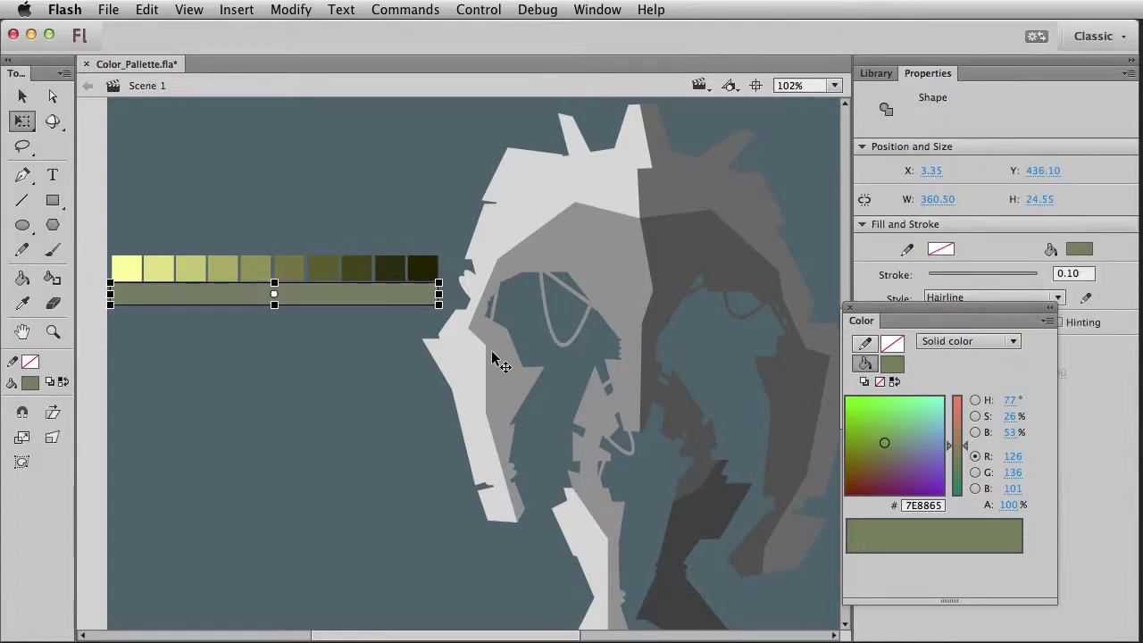
{"action": "left_click", "coordinate": [237, 477]}
{"action": "key", "text": "v"}
{"action": "left_click", "coordinate": [179, 301]}
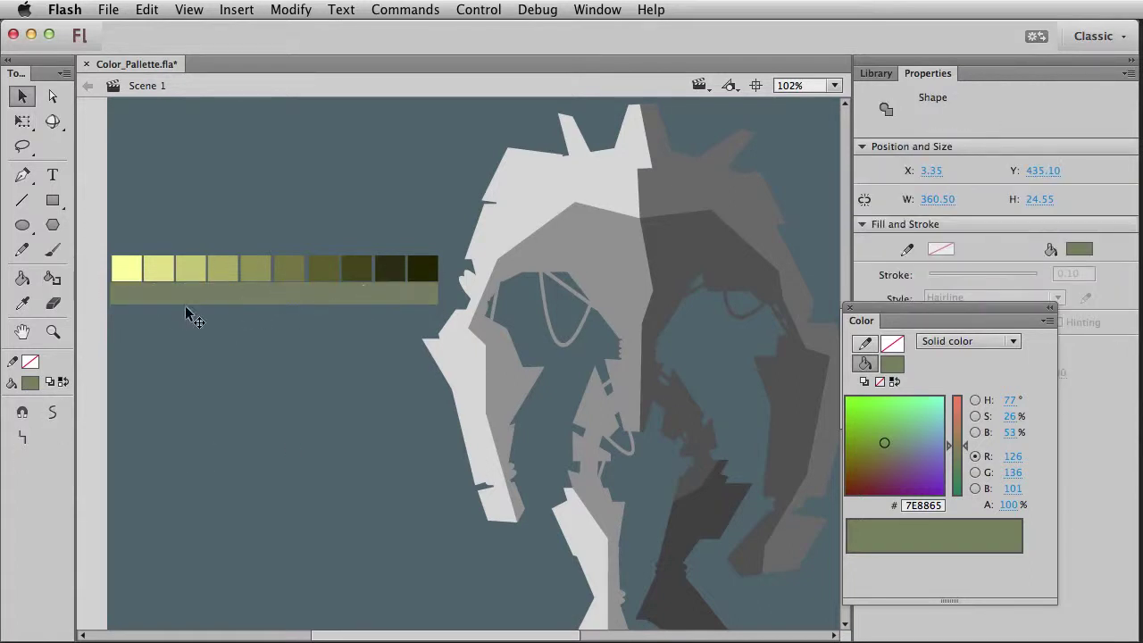
Add the bar's green #7E8865 to the swatches and pick that swatch as the fill.
{"action": "left_click", "coordinate": [1045, 321]}
{"action": "left_click", "coordinate": [1071, 344]}
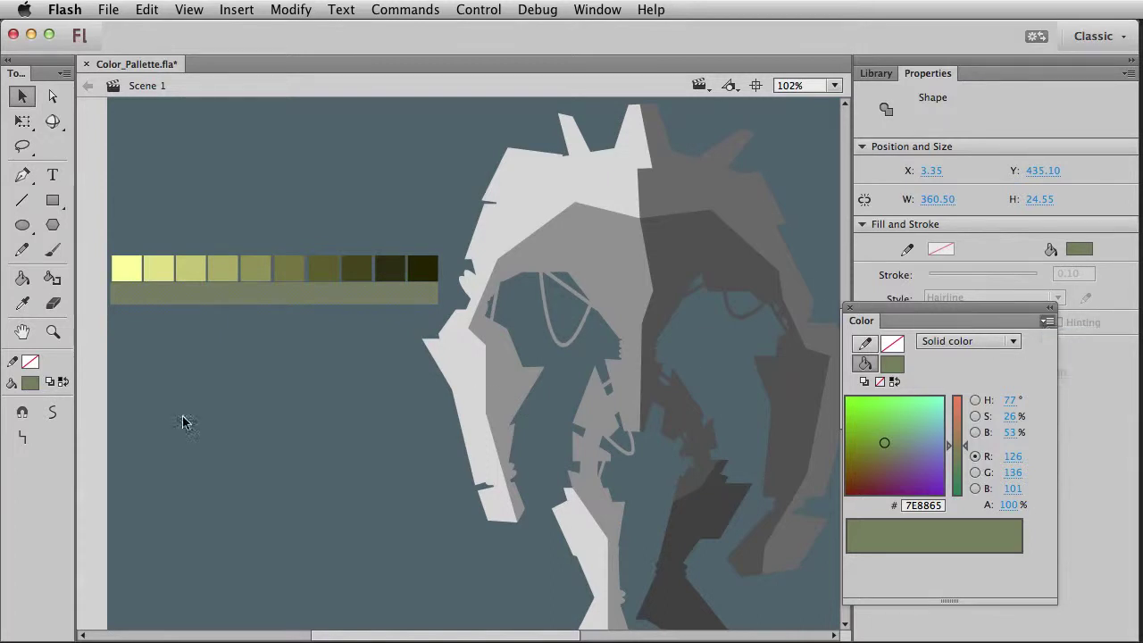
{"action": "left_click", "coordinate": [36, 386]}
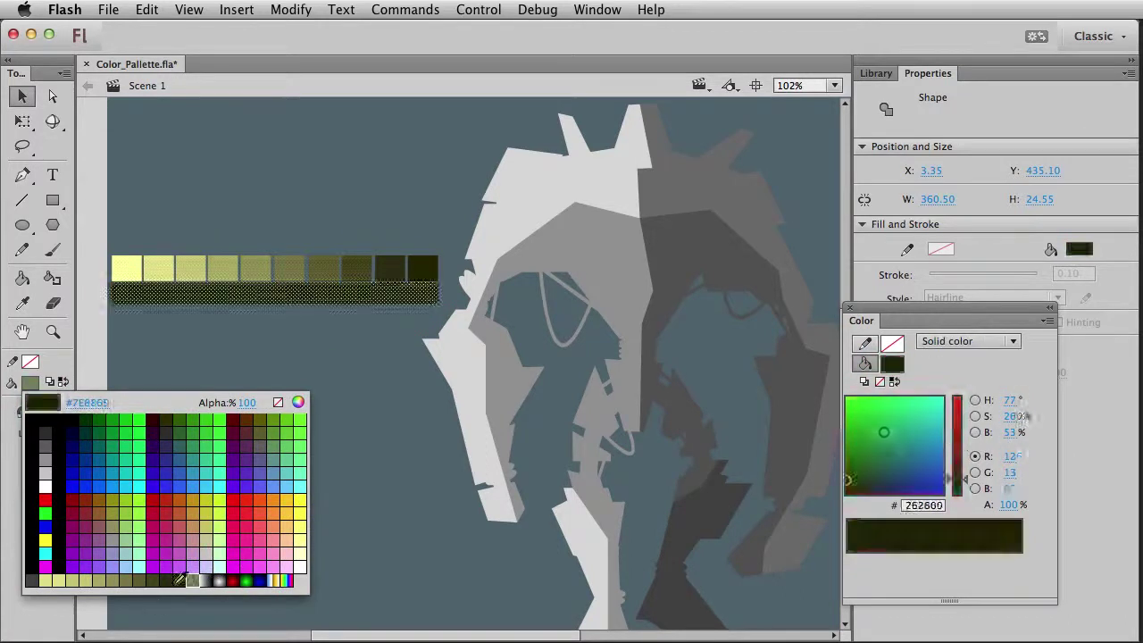
{"action": "left_click", "coordinate": [192, 580]}
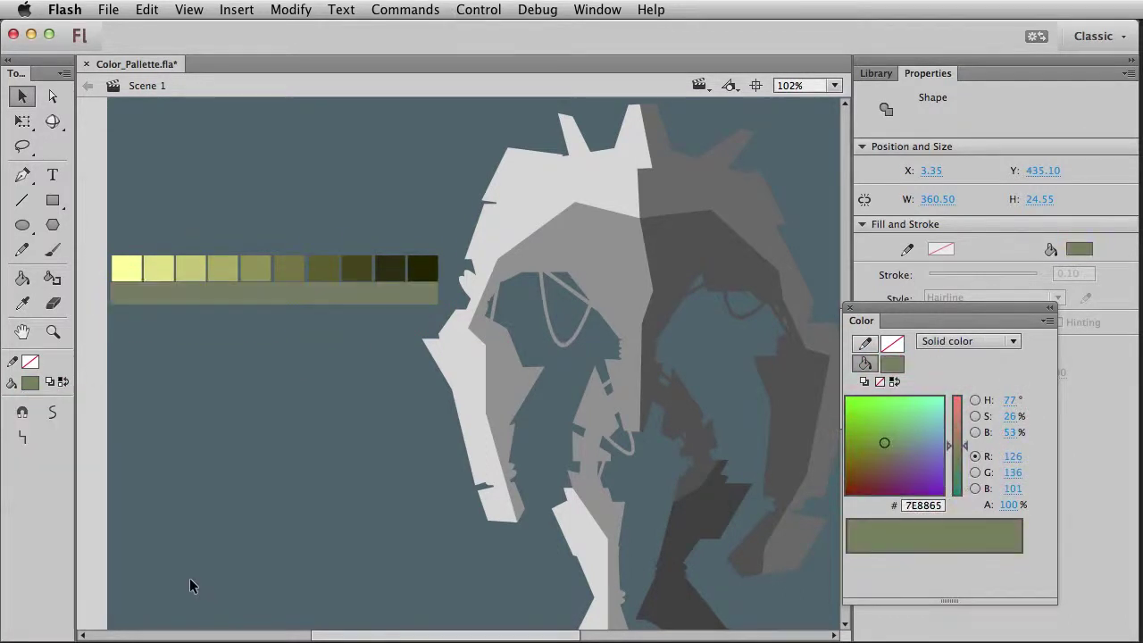
Duplicate the green bar below itself and shrink the copy to a block 34.50 wide at Y 462.10.
{"action": "left_click", "coordinate": [292, 346]}
{"action": "left_click", "coordinate": [316, 297]}
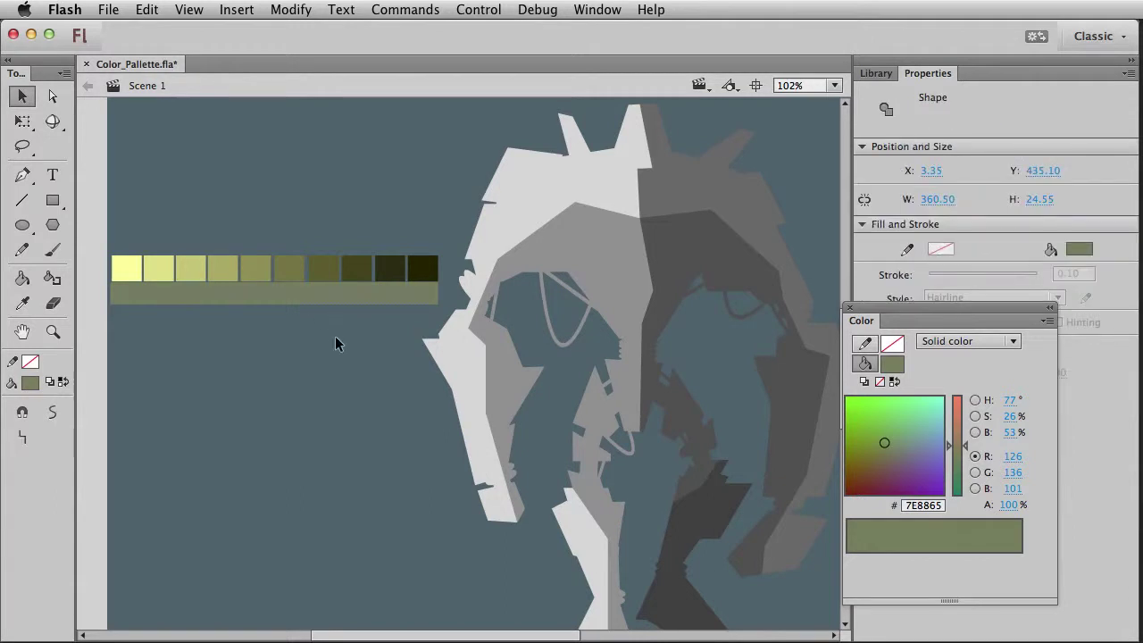
{"action": "key", "text": "super+shift+v"}
{"action": "key", "text": "shift+Down"}
{"action": "key", "text": "shift+Down"}
{"action": "key", "text": "shift+Down"}
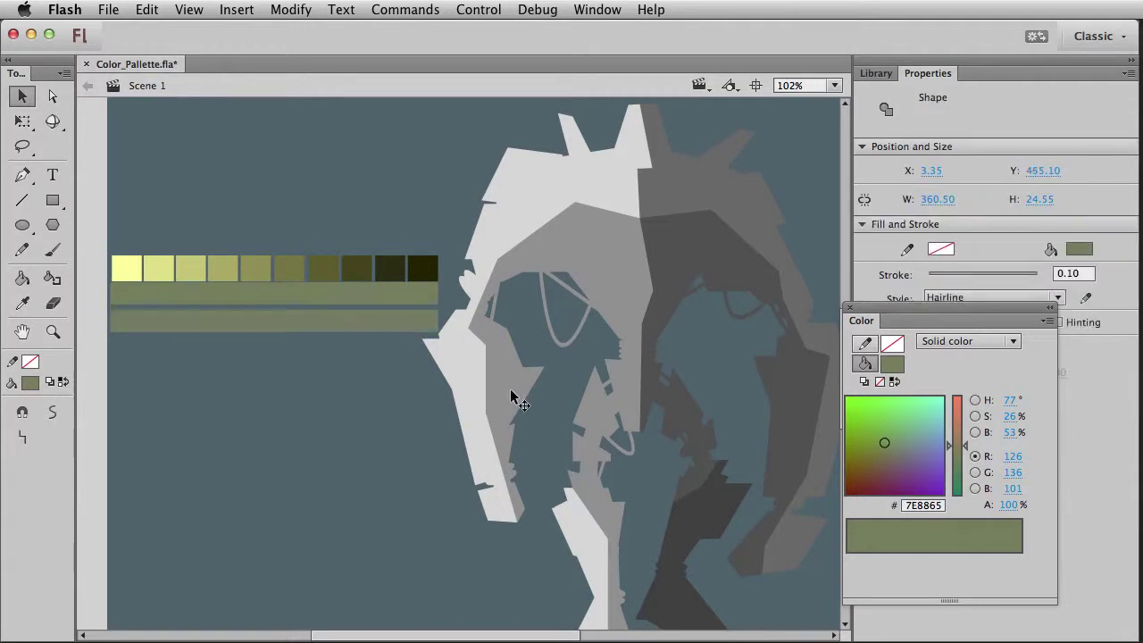
{"action": "key", "text": "q"}
{"action": "left_click_drag", "start_coordinate": [437, 318], "coordinate": [143, 333]}
{"action": "key", "text": "v"}
Duplicate the small green block and place the copy as the second in its row at X 40.80.
{"action": "key", "text": "super+shift+v"}
{"action": "key", "text": "shift+Right"}
{"action": "key", "text": "shift+Right"}
{"action": "key", "text": "shift+Right"}
{"action": "key", "text": "shift+Right"}
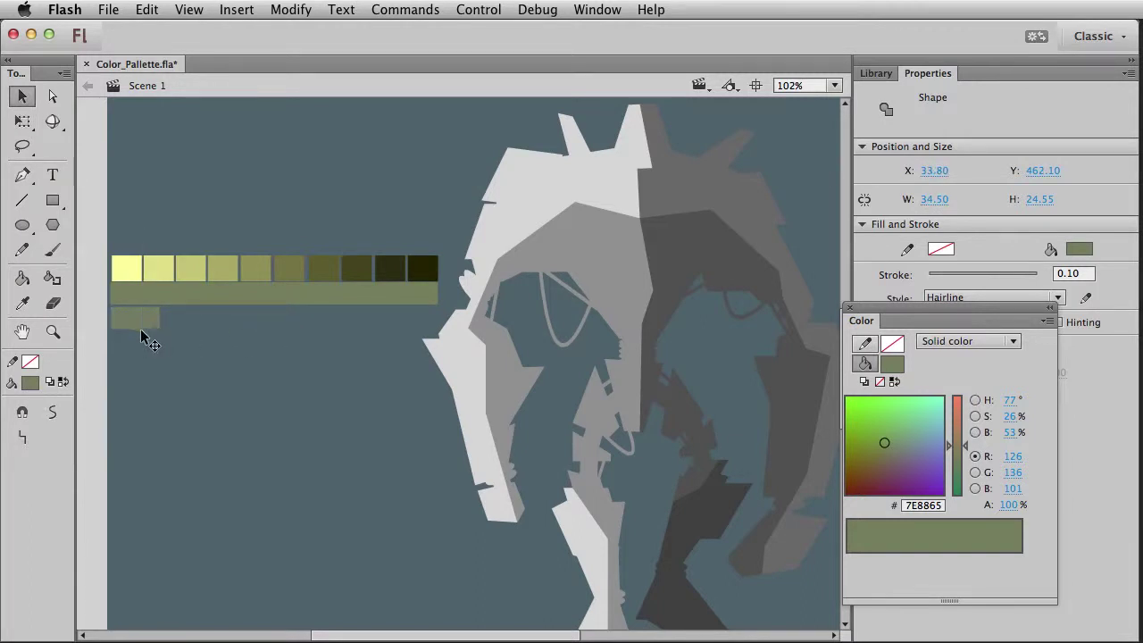
{"action": "key", "text": "Left"}
{"action": "key", "text": "Left"}
{"action": "key", "text": "Left"}
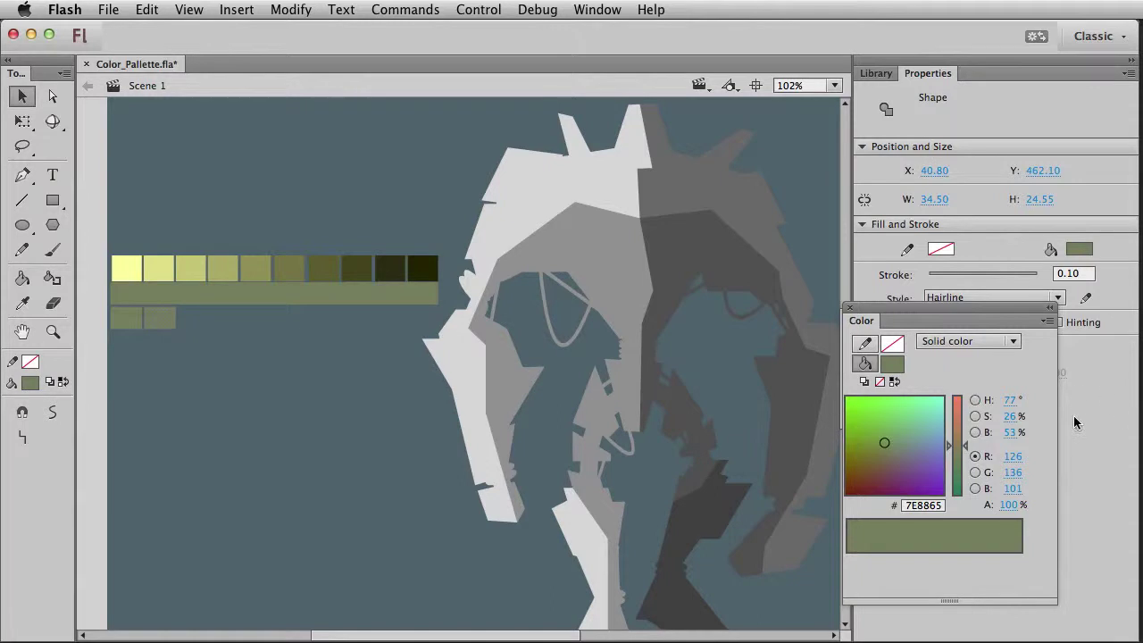
Darken the second green block to 45% brightness (#677250) and add that colour to the swatches.
{"action": "left_click", "coordinate": [1020, 436]}
{"action": "type", "text": "44"}
{"action": "key", "text": "Return"}
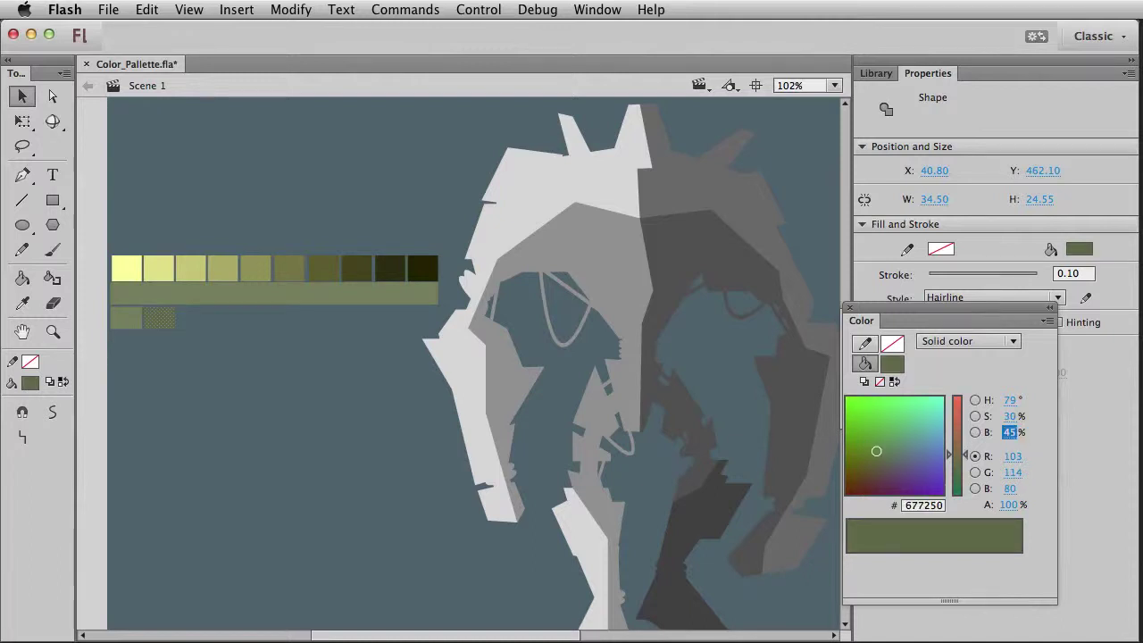
{"action": "left_click", "coordinate": [1047, 321]}
{"action": "left_click", "coordinate": [1073, 343]}
Duplicate the second green block and place the copy as the third in the row at X 78.80.
{"action": "left_click", "coordinate": [289, 371]}
{"action": "left_click", "coordinate": [173, 324]}
{"action": "key", "text": "super+c"}
{"action": "key", "text": "super+shift+v"}
{"action": "key", "text": "shift+Right"}
{"action": "key", "text": "shift+Right"}
{"action": "key", "text": "shift+Right"}
{"action": "key", "text": "shift+Right"}
Darken the third green block to 38% brightness (#536045) and add that colour to the swatches.
{"action": "left_click", "coordinate": [1012, 432]}
{"action": "type", "text": "38"}
{"action": "key", "text": "Return"}
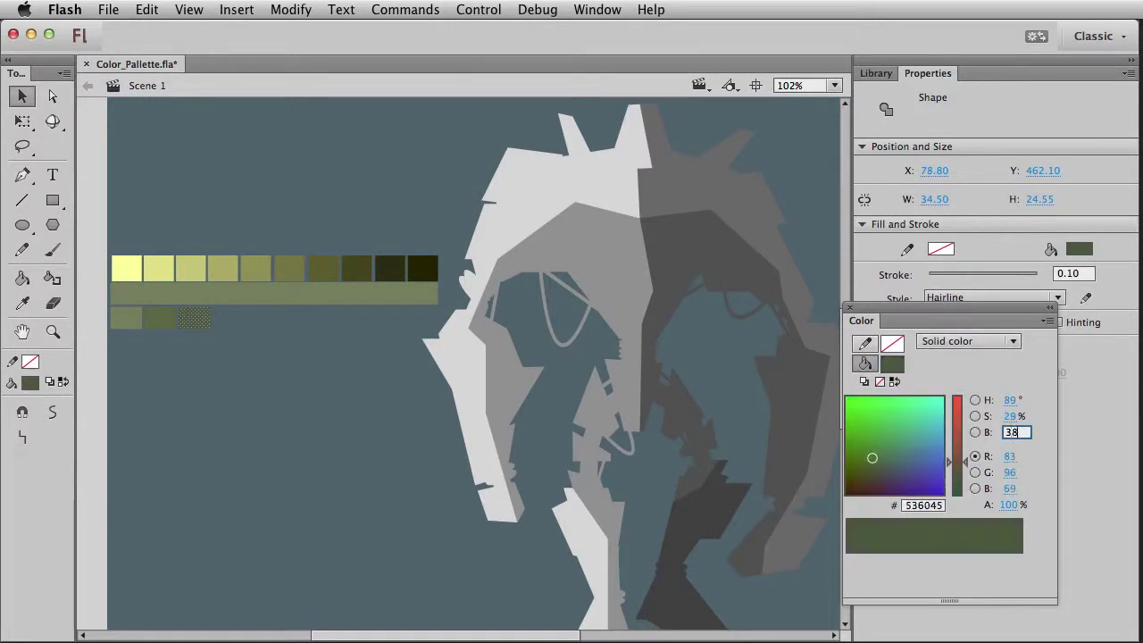
{"action": "left_click", "coordinate": [1048, 323]}
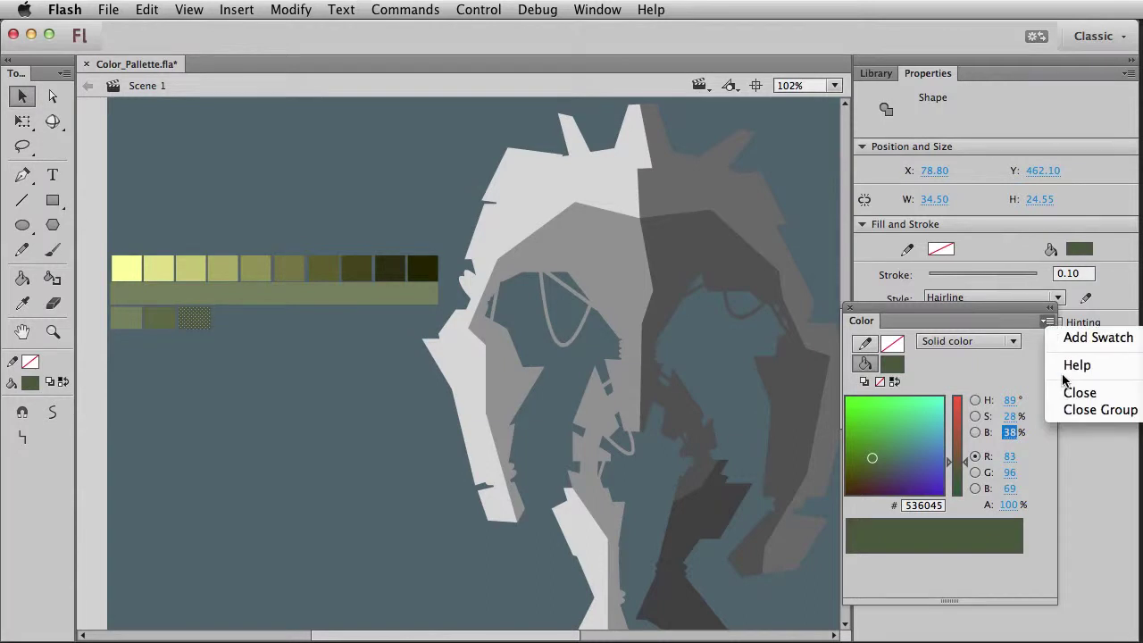
{"action": "left_click", "coordinate": [1089, 334]}
Duplicate the third green block and place the copy as the fourth in the row at X 116.80.
{"action": "left_click", "coordinate": [209, 353]}
{"action": "left_click", "coordinate": [229, 337]}
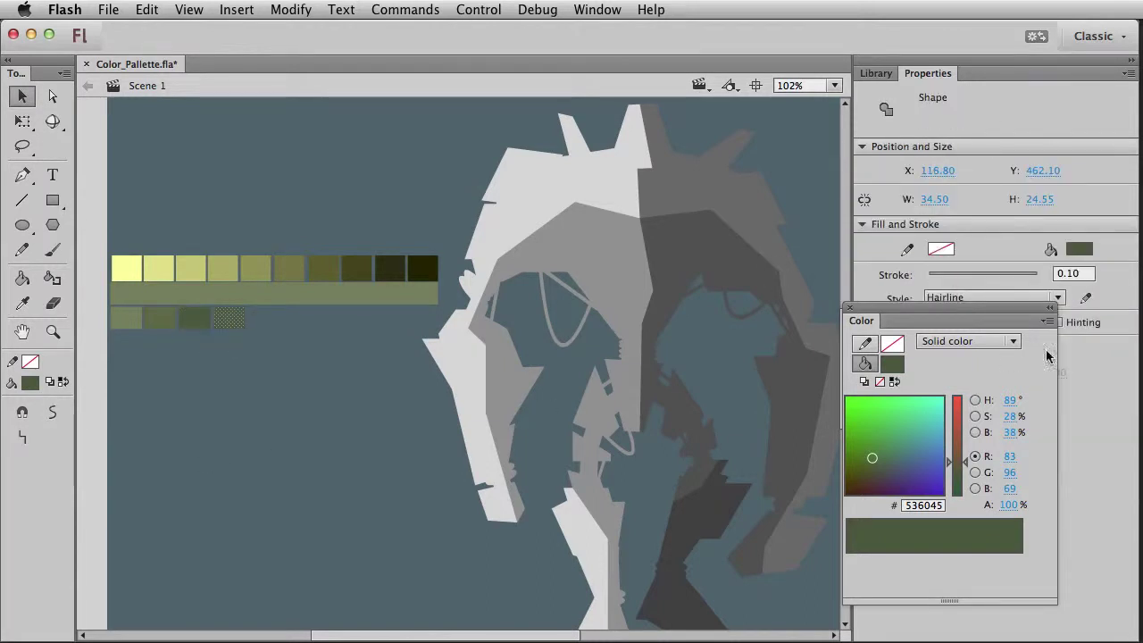
Darken the fourth green block to 31% brightness (#434F38) and add that colour to the swatches.
{"action": "left_click", "coordinate": [1010, 433]}
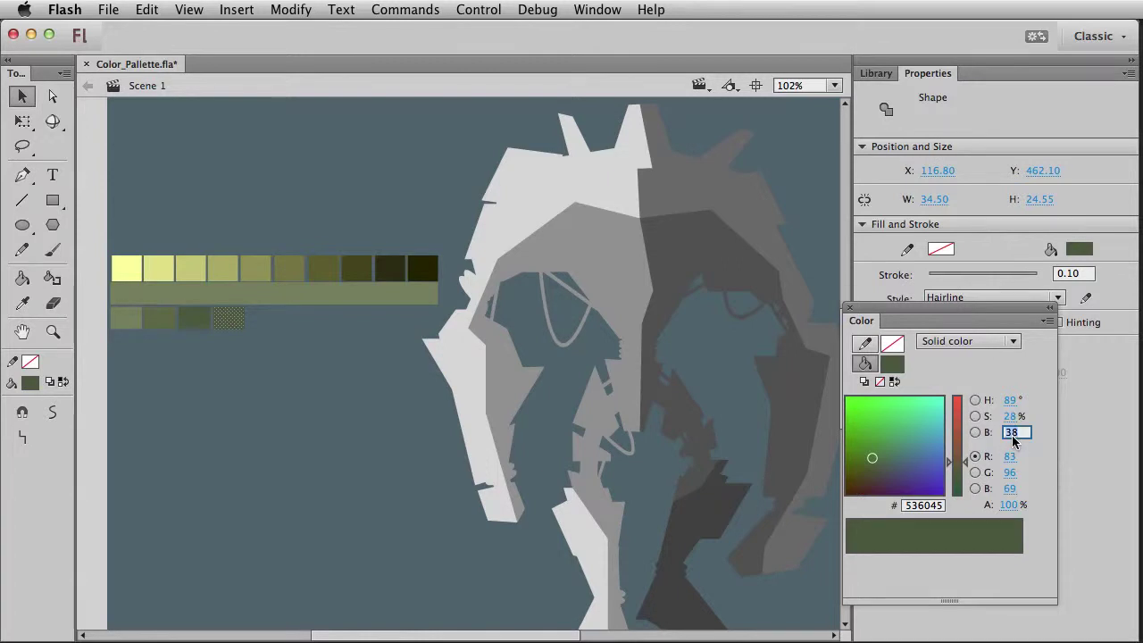
{"action": "type", "text": "31"}
{"action": "key", "text": "Return"}
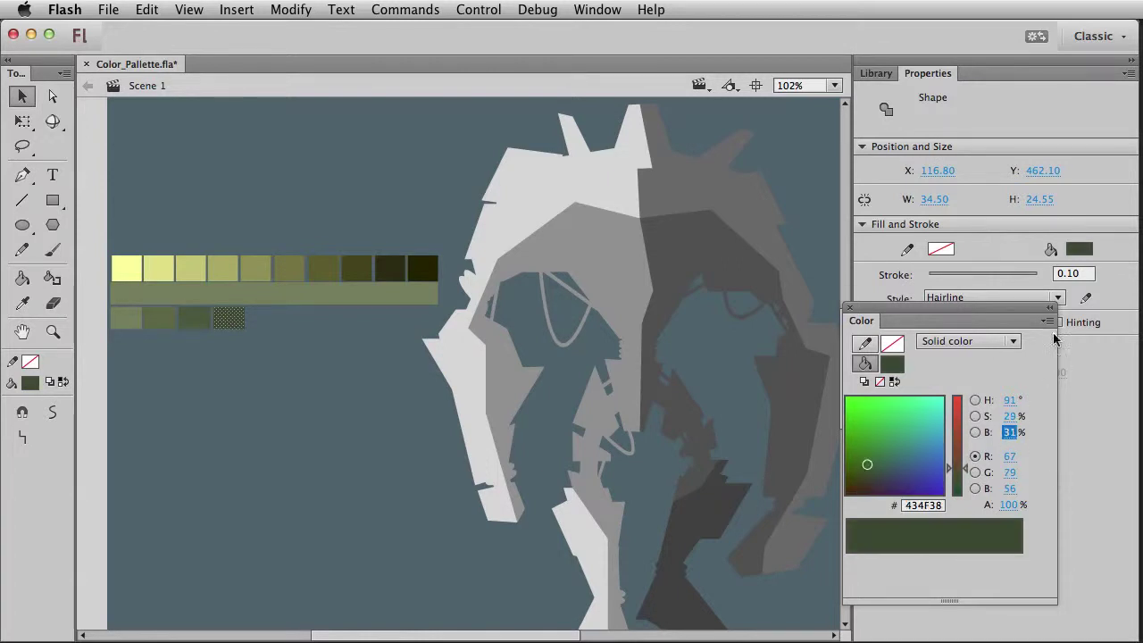
{"action": "left_click", "coordinate": [1046, 321]}
{"action": "left_click", "coordinate": [1056, 337]}
Duplicate the fourth green block and place the copy as the fifth in the row at X 151.80.
{"action": "left_click", "coordinate": [249, 351]}
{"action": "left_click", "coordinate": [231, 324]}
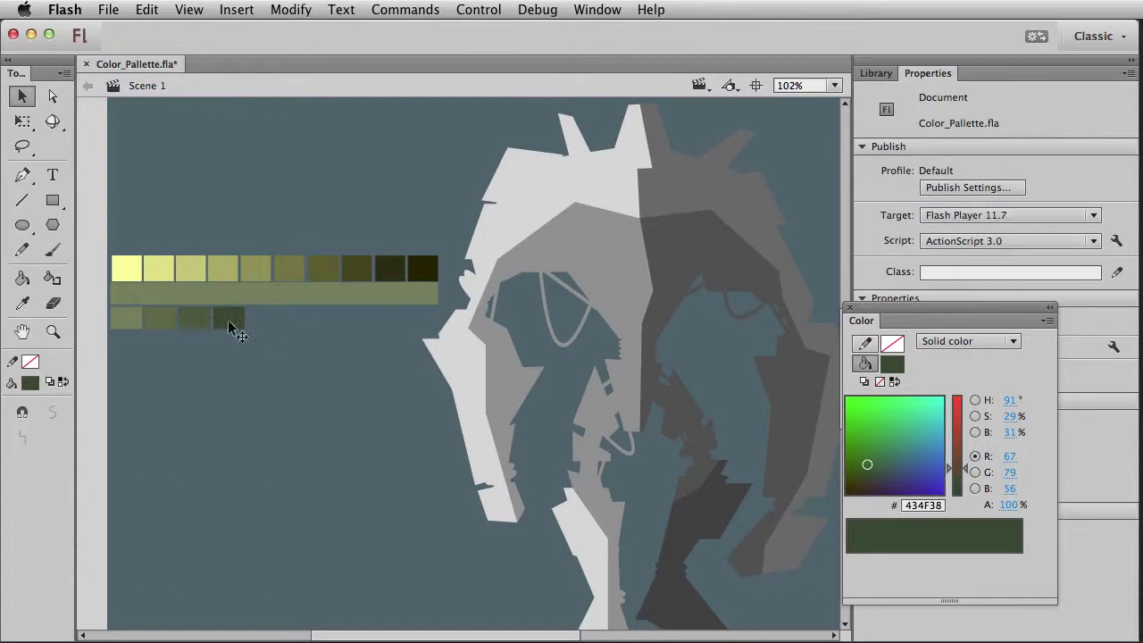
{"action": "key", "text": "super+c"}
{"action": "key", "text": "super+shift+v"}
{"action": "key", "text": "shift+Right"}
{"action": "key", "text": "shift+Right"}
{"action": "key", "text": "shift+Right"}
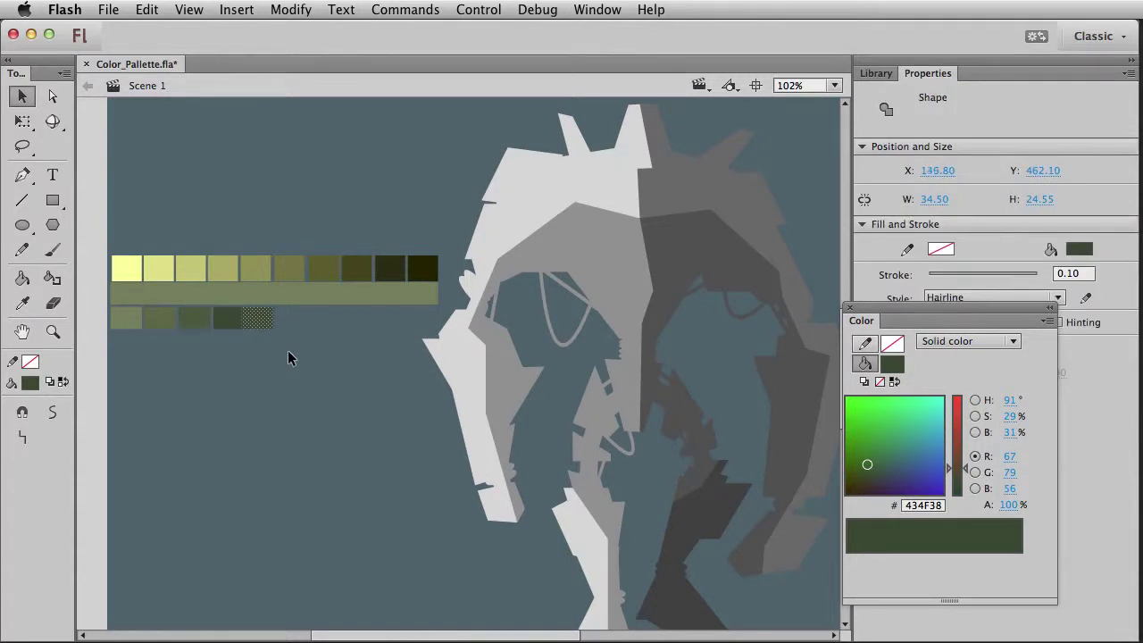
Darken the fifth green block to 25% brightness (#333F26) and add that colour to the swatches.
{"action": "left_click", "coordinate": [1009, 432]}
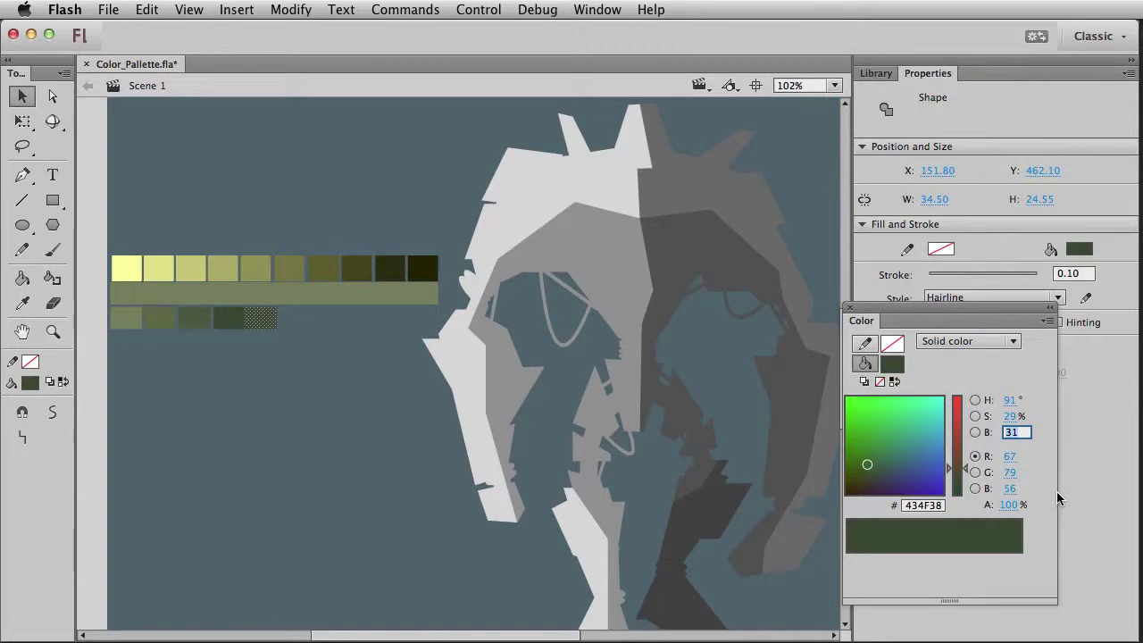
{"action": "type", "text": "25"}
{"action": "key", "text": "Return"}
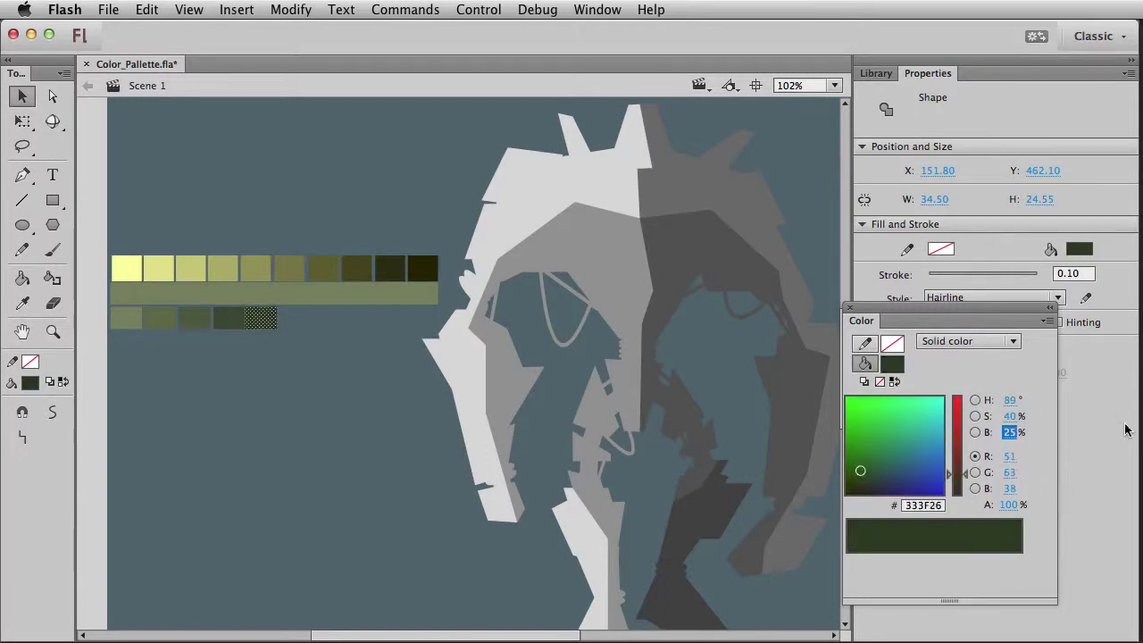
{"action": "left_click", "coordinate": [1046, 321]}
Nudge the fifth green block right to X 153.80.
{"action": "left_click", "coordinate": [344, 366]}
{"action": "left_click", "coordinate": [266, 321]}
{"action": "key", "text": "Right"}
{"action": "key", "text": "Right"}
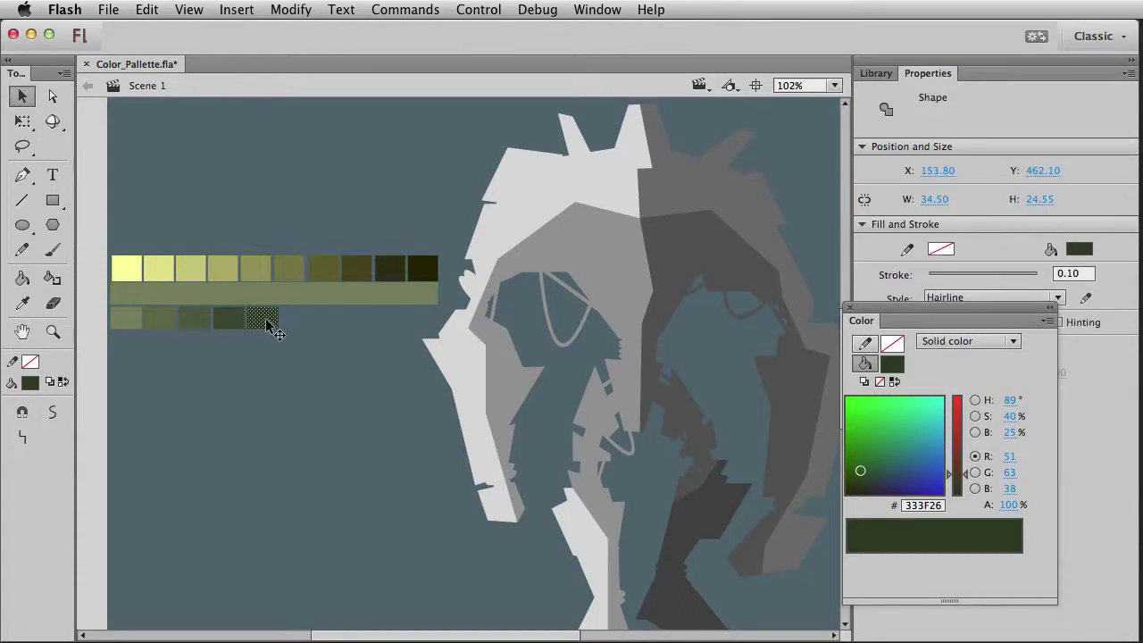
Place the copy of the fifth green block as the sixth in the row at X 190.80.
{"action": "key", "text": "shift+Right"}
{"action": "key", "text": "shift+Right"}
{"action": "key", "text": "shift+Right"}
{"action": "key", "text": "shift+Right"}
Darken the sixth green block to 18% brightness (#2D2D16) and add that colour to the swatches.
{"action": "left_click", "coordinate": [1010, 432]}
{"action": "type", "text": "18"}
{"action": "key", "text": "Return"}
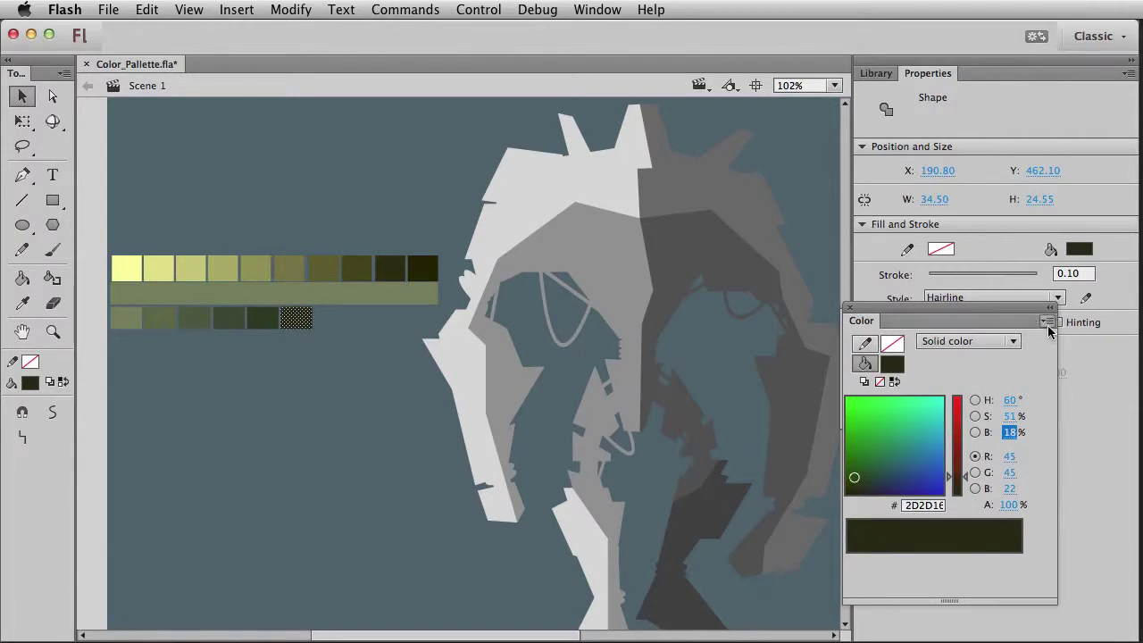
{"action": "left_click", "coordinate": [1048, 323]}
{"action": "left_click", "coordinate": [1096, 333]}
Duplicate the sixth green block and place the copy as the seventh in the row at X 228.80.
{"action": "left_click", "coordinate": [312, 320]}
{"action": "left_click", "coordinate": [301, 317]}
{"action": "key", "text": "super+c"}
{"action": "key", "text": "super+shift+v"}
{"action": "key", "text": "shift+Right"}
{"action": "key", "text": "shift+Right"}
{"action": "key", "text": "shift+Right"}
{"action": "key", "text": "shift+Right"}
{"action": "key", "text": "Left"}
Darken the seventh green block to 11% brightness (#1C1C0E) and add that colour to the swatches.
{"action": "left_click", "coordinate": [1008, 432]}
{"action": "type", "text": "11"}
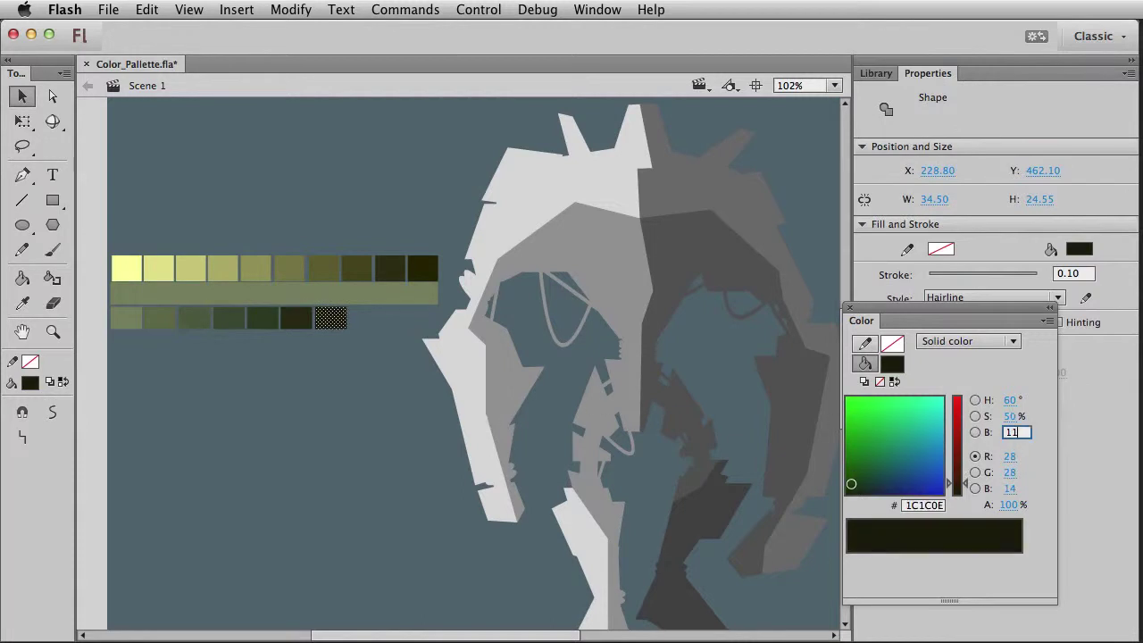
{"action": "key", "text": "Return"}
{"action": "left_click", "coordinate": [426, 459]}
{"action": "left_click", "coordinate": [327, 319]}
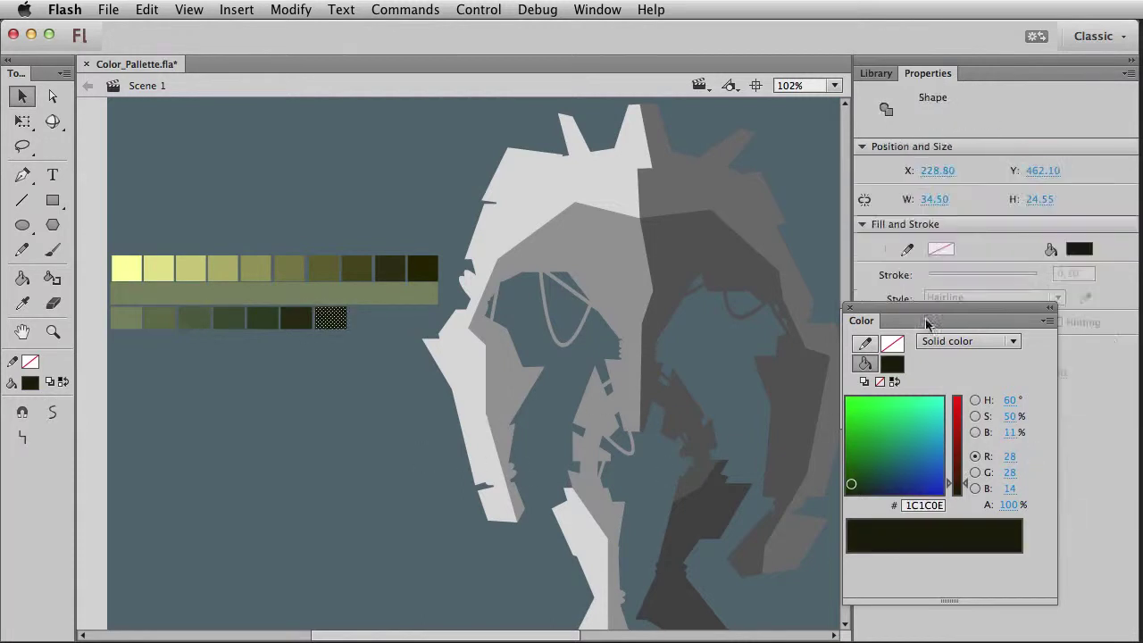
{"action": "left_click", "coordinate": [1048, 321]}
{"action": "left_click", "coordinate": [1049, 335]}
{"action": "left_click", "coordinate": [273, 435]}
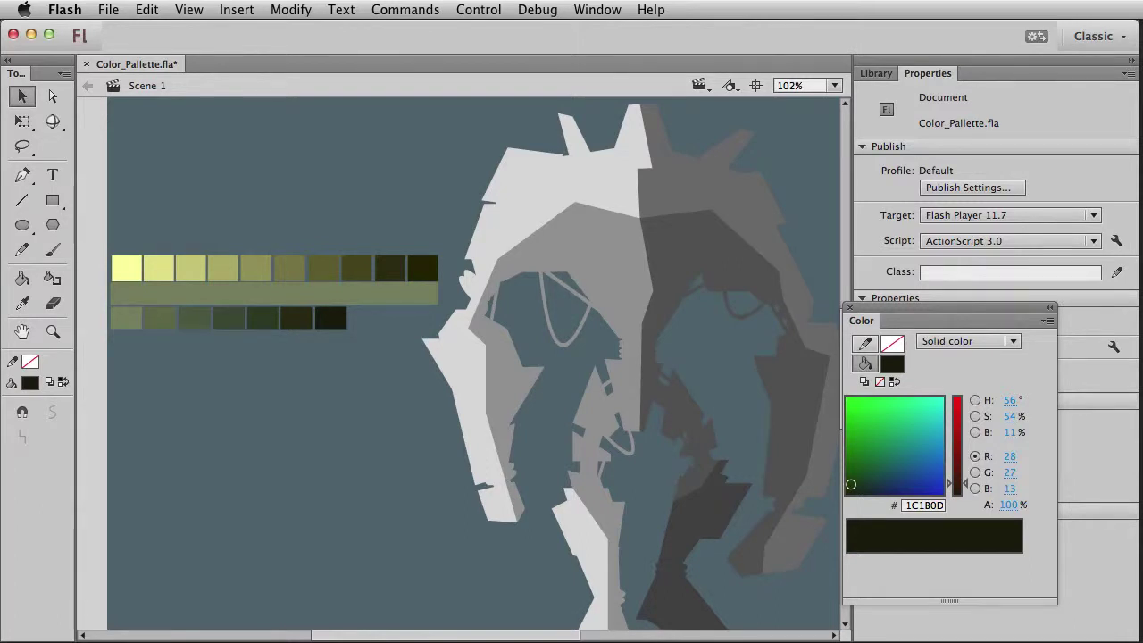
Paste the prepared brown, grey and red block rows in place beneath the green row and deselect them.
{"action": "key", "text": "ctrl+shift+v"}
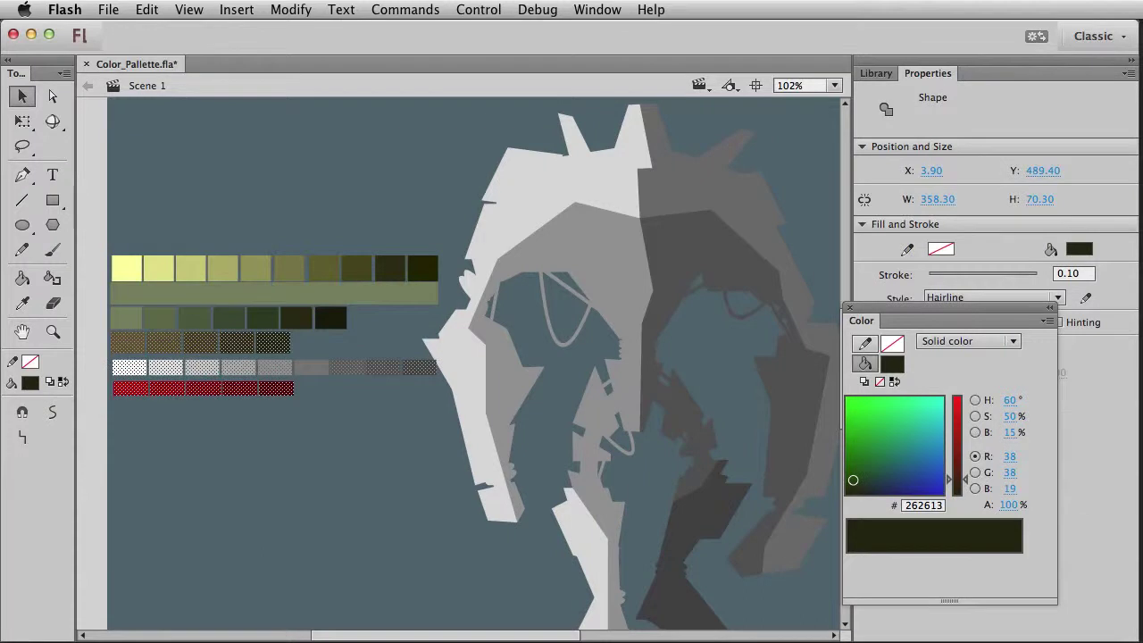
{"action": "left_click", "coordinate": [187, 504]}
{"action": "left_click", "coordinate": [133, 341]}
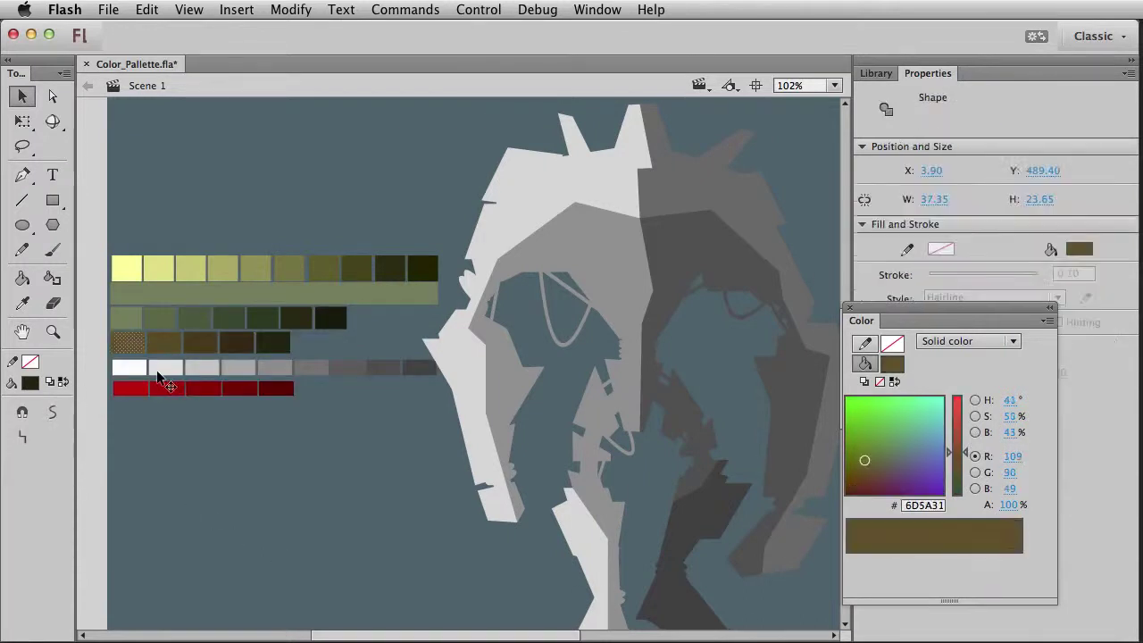
{"action": "left_click", "coordinate": [148, 403]}
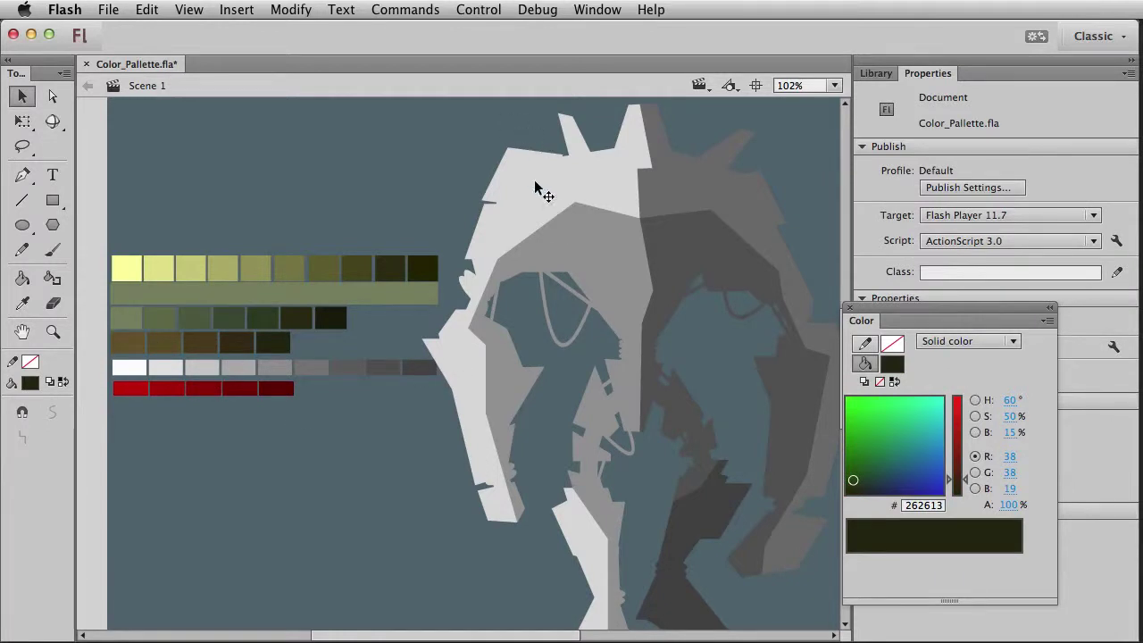
Nudge the shaded robot movie clip right to X 619.55 so it clears the grey row.
{"action": "left_click", "coordinate": [585, 213]}
{"action": "key", "text": "shift+Right"}
{"action": "key", "text": "shift+Right"}
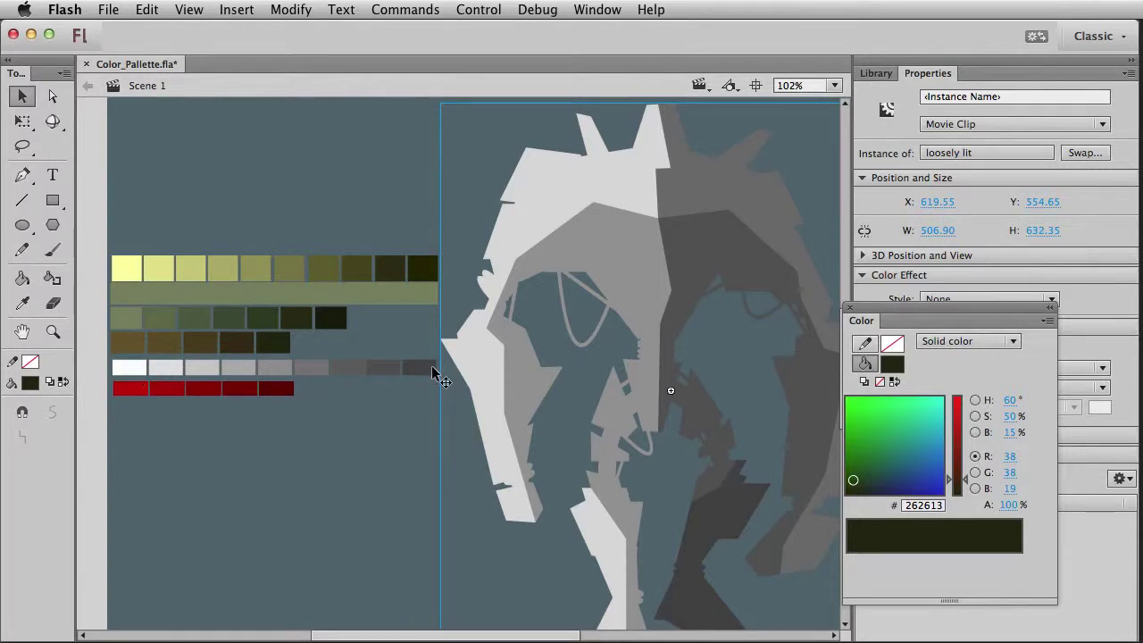
Examine the colour values of several grey blocks and the first red block.
{"action": "left_click", "coordinate": [166, 371]}
{"action": "left_click", "coordinate": [205, 368]}
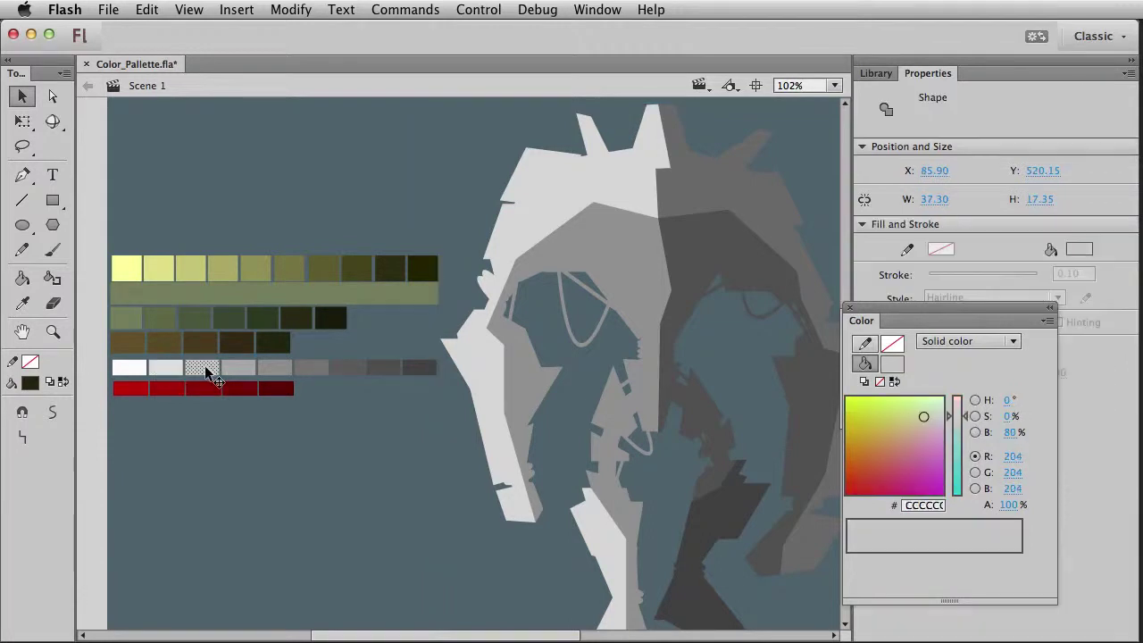
{"action": "left_click", "coordinate": [235, 367]}
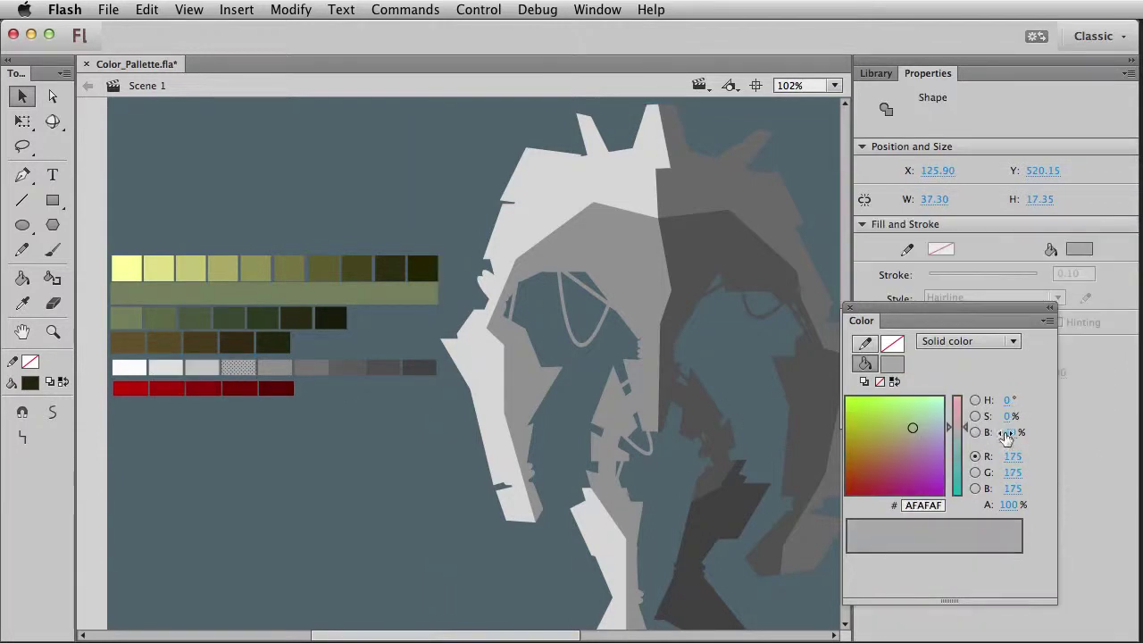
{"action": "left_click", "coordinate": [289, 364]}
{"action": "left_click", "coordinate": [306, 365]}
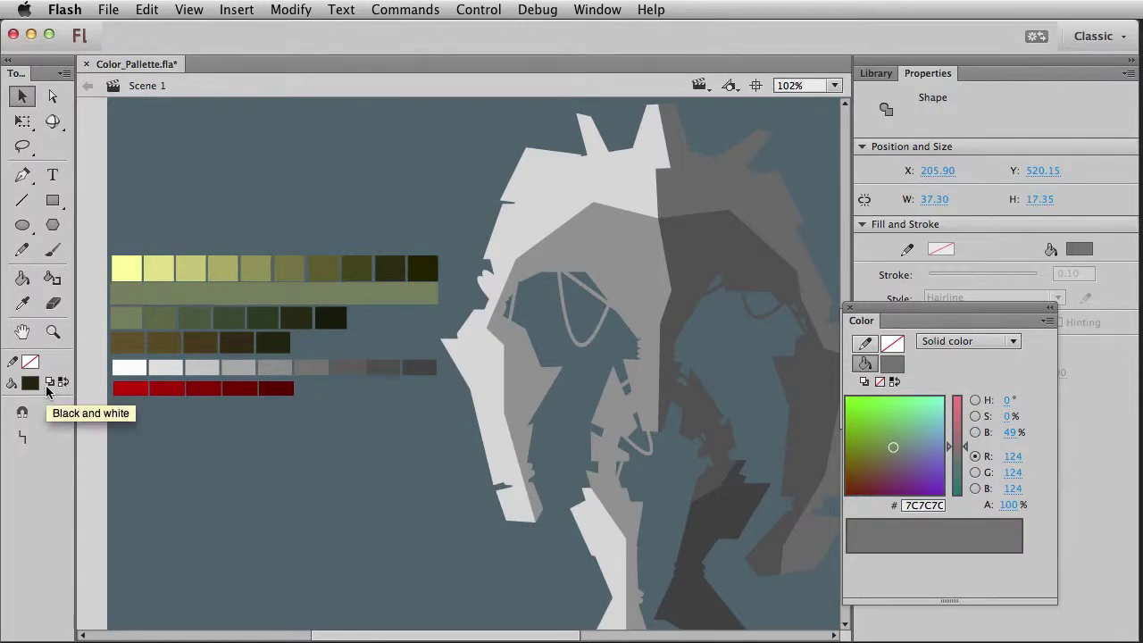
{"action": "left_click", "coordinate": [134, 390]}
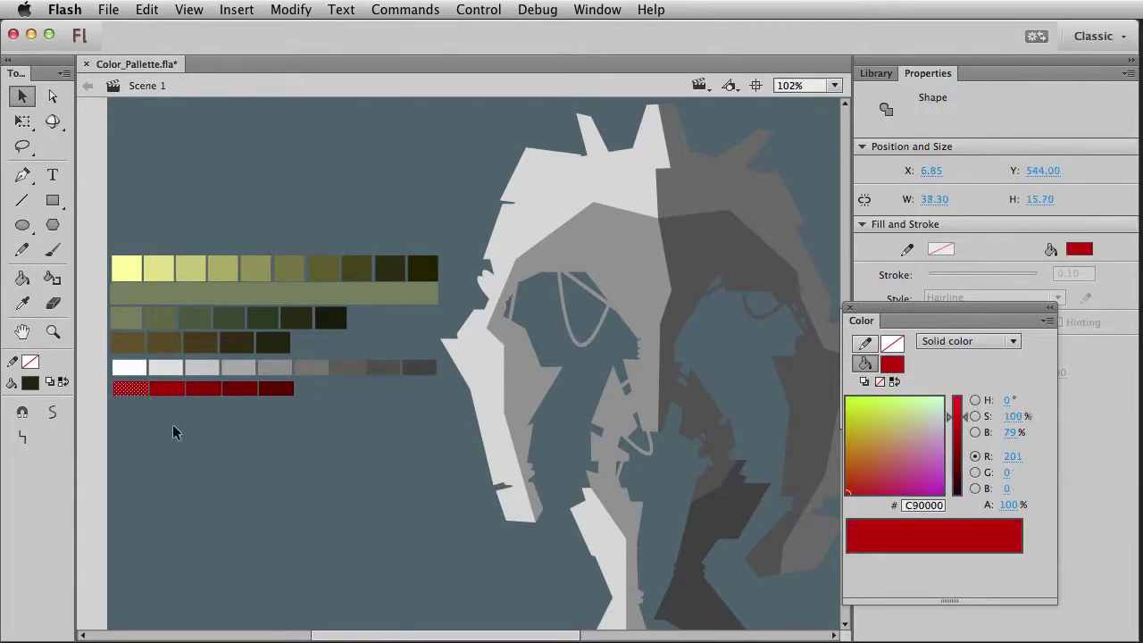
{"action": "left_click", "coordinate": [136, 383]}
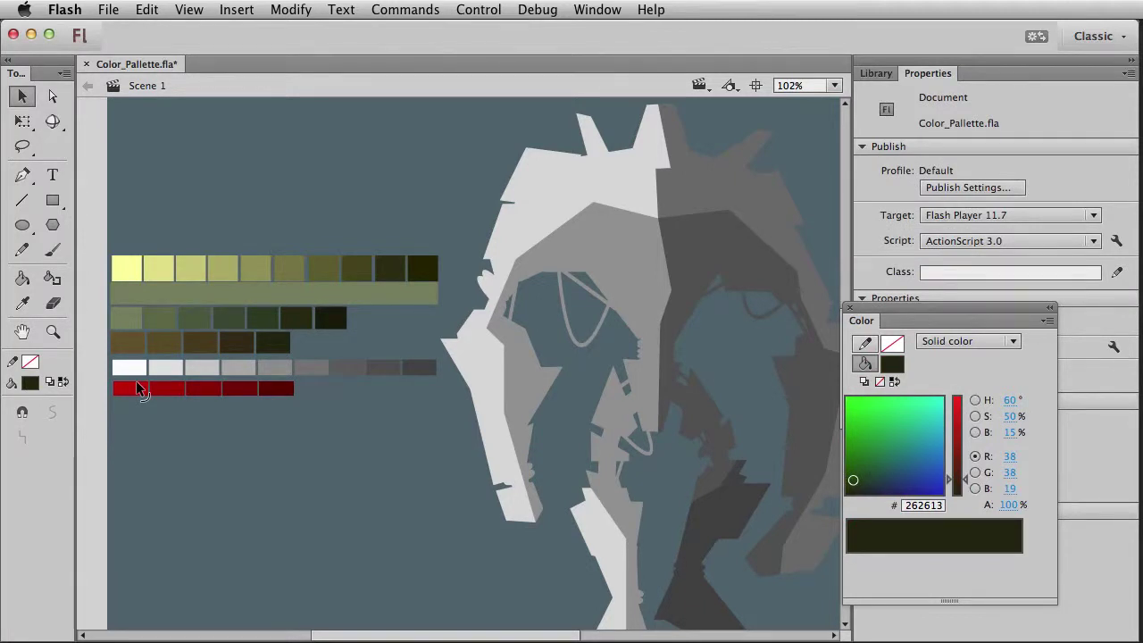
Display the document's Swatches grouped with the floating Color controls.
{"action": "left_click", "coordinate": [620, 9]}
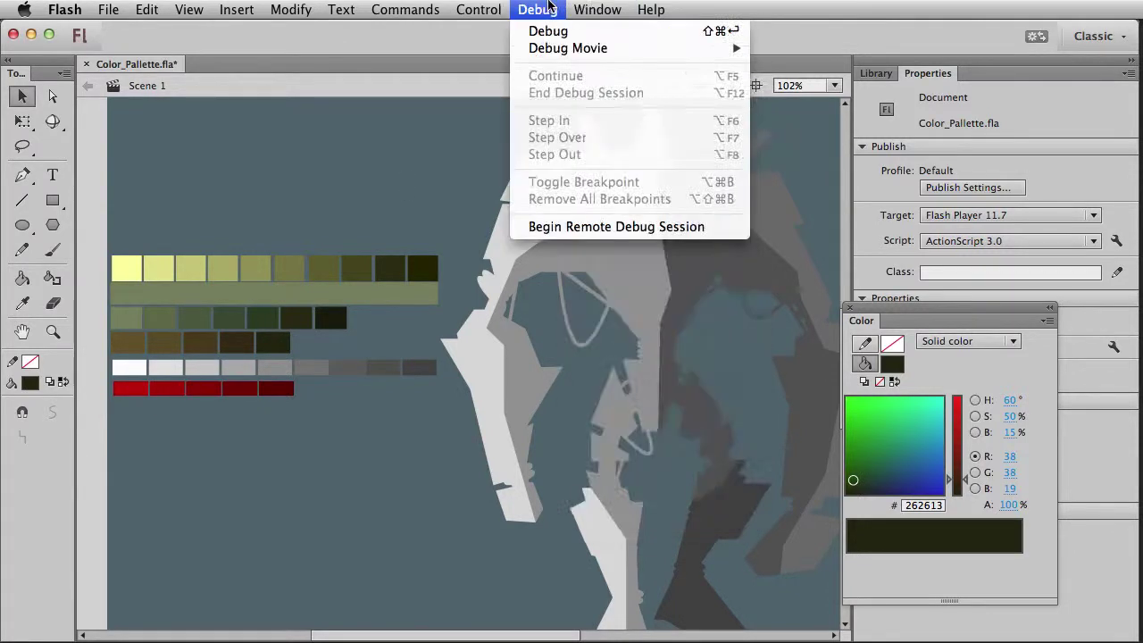
{"action": "left_click", "coordinate": [538, 9]}
{"action": "left_click", "coordinate": [30, 383]}
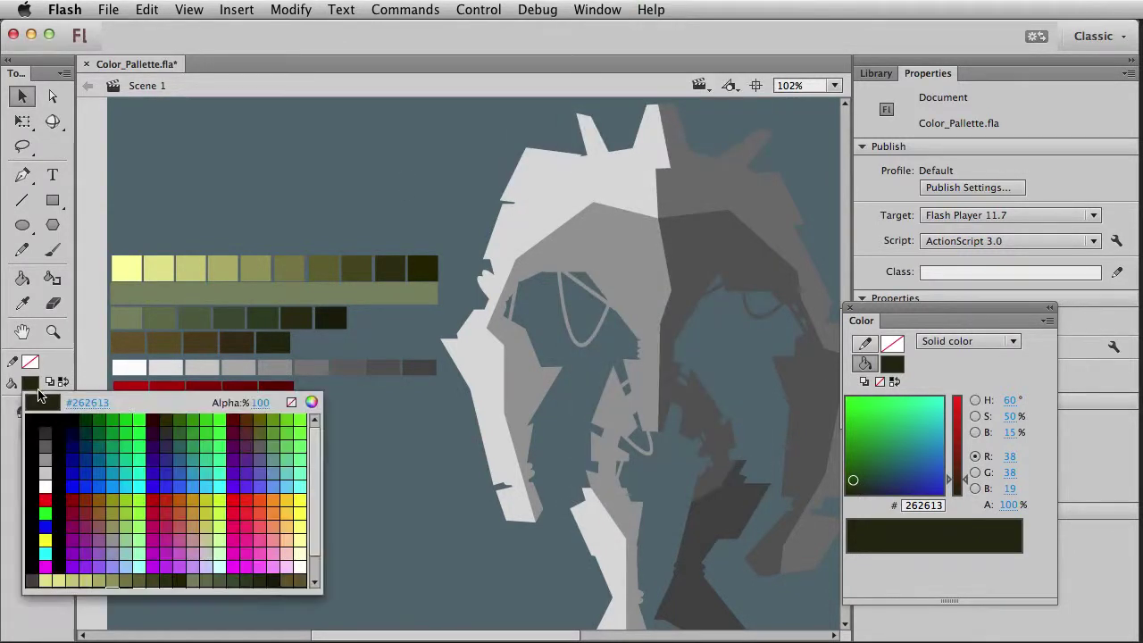
{"action": "left_click", "coordinate": [31, 383]}
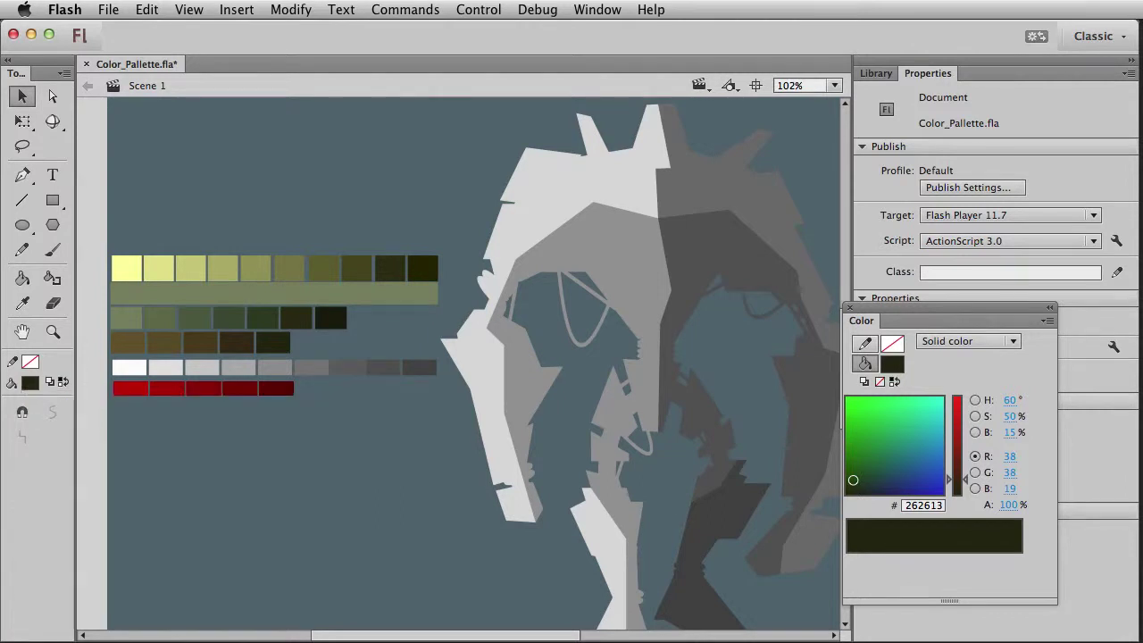
{"action": "key", "text": "super+F9"}
{"action": "left_click_drag", "start_coordinate": [915, 347], "coordinate": [934, 329]}
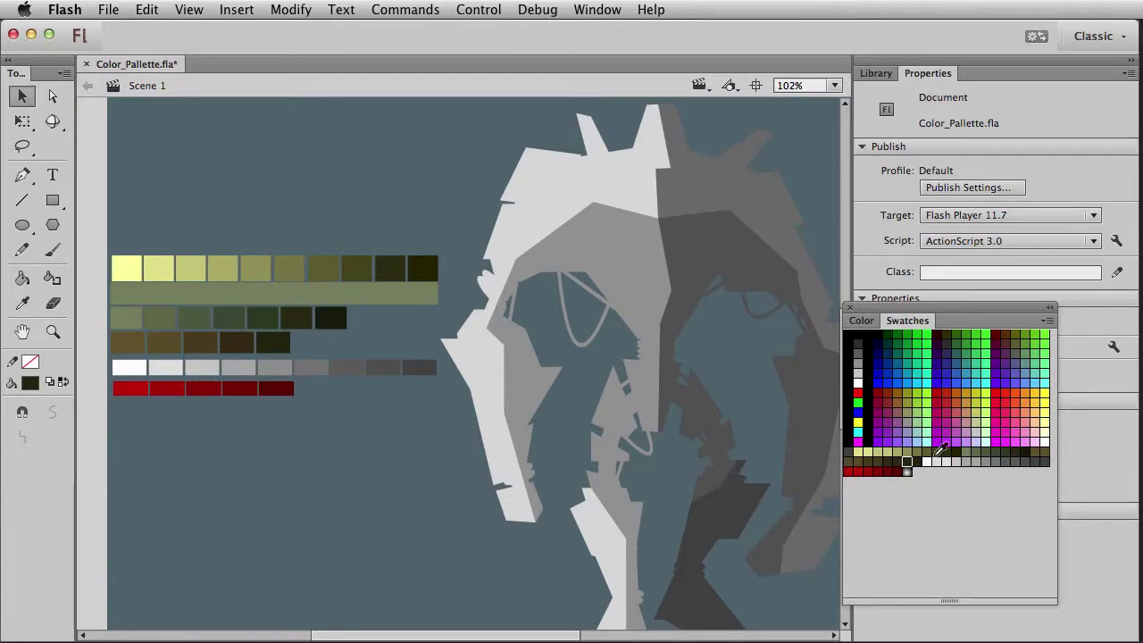
Review the swatch management options for deleting swatches, saving colours and saving them as default.
{"action": "left_click", "coordinate": [906, 470]}
{"action": "left_click", "coordinate": [1046, 320]}
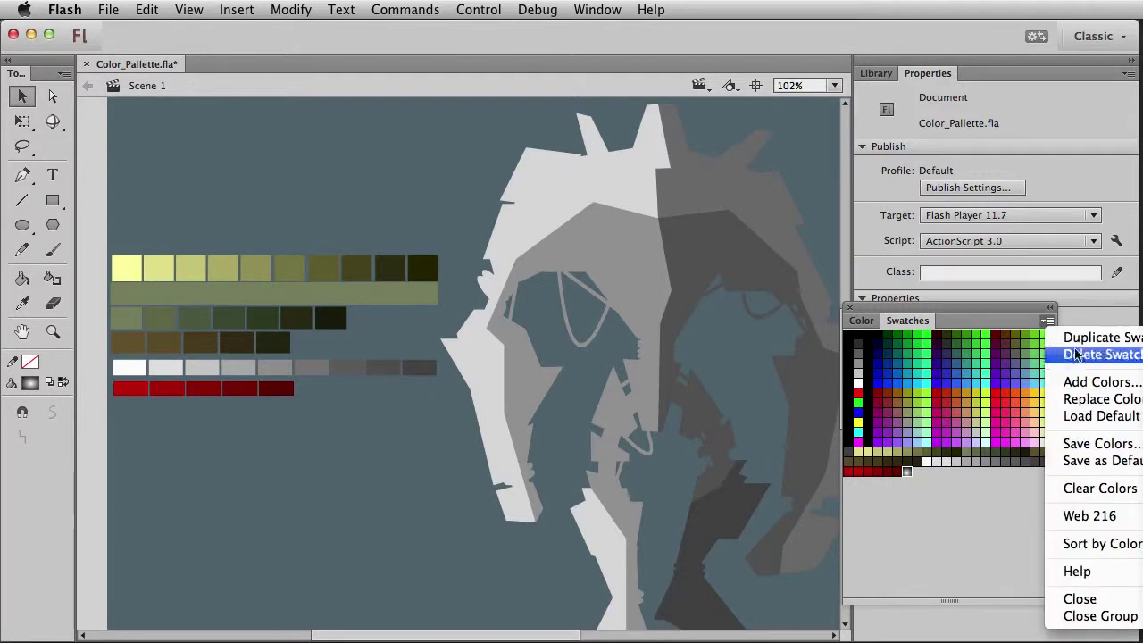
{"action": "left_click", "coordinate": [983, 307]}
{"action": "left_click_drag", "start_coordinate": [983, 307], "coordinate": [909, 304]}
{"action": "left_click", "coordinate": [975, 319]}
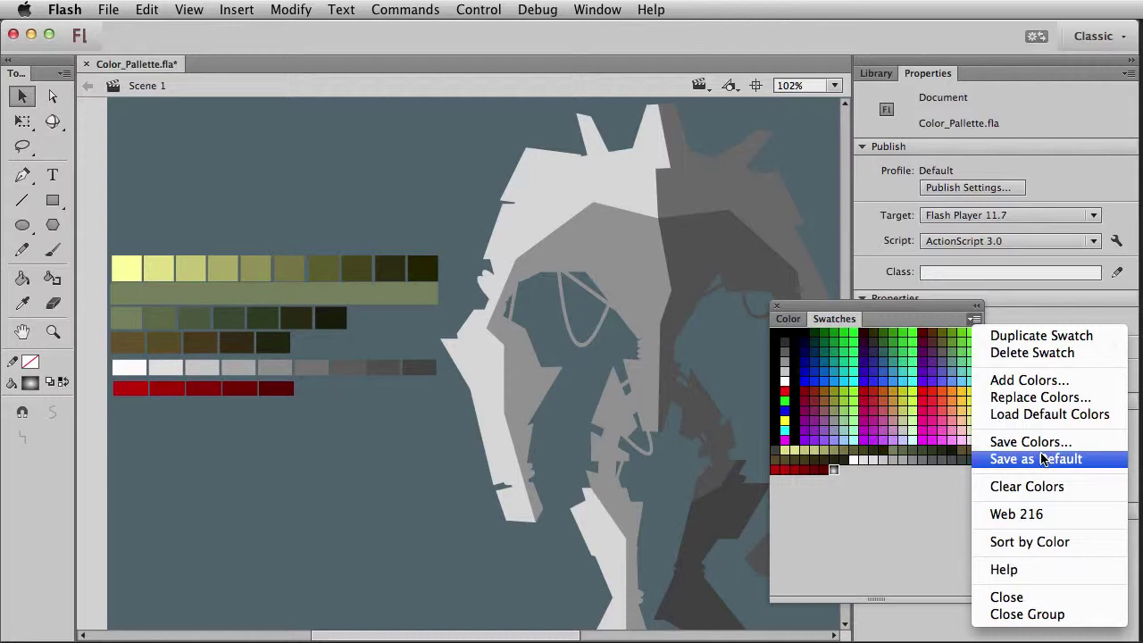
{"action": "left_click", "coordinate": [927, 500]}
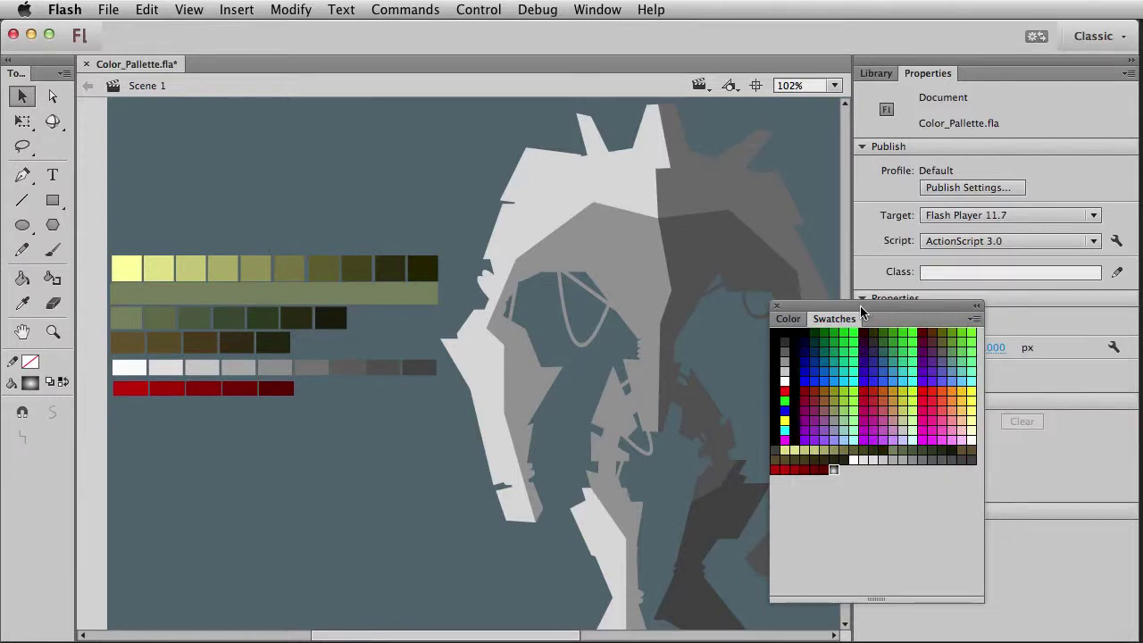
{"action": "left_click_drag", "start_coordinate": [859, 305], "coordinate": [928, 313]}
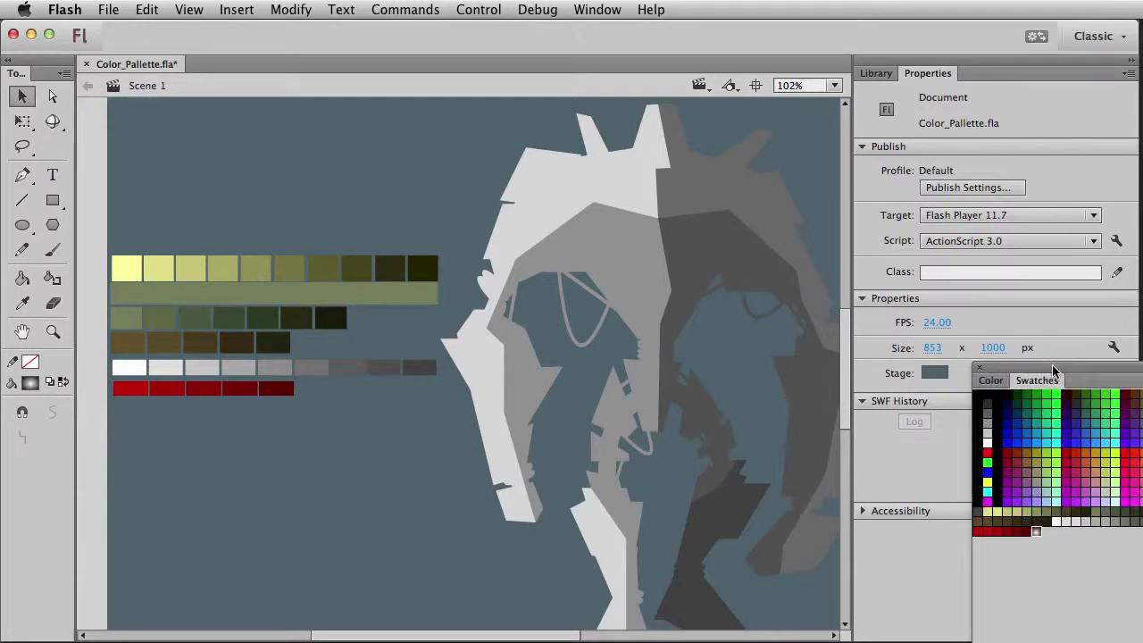
{"action": "left_click_drag", "start_coordinate": [1052, 365], "coordinate": [933, 341]}
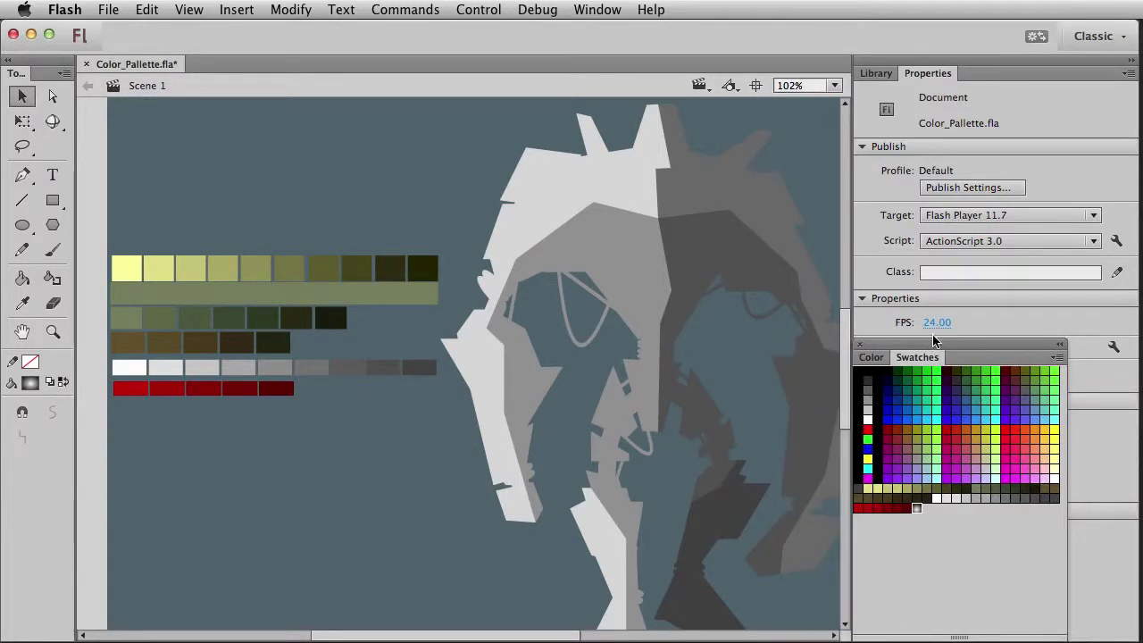
Preview the library symbols and place an instance of octogon extruded above the yellow block row.
{"action": "left_click", "coordinate": [278, 391]}
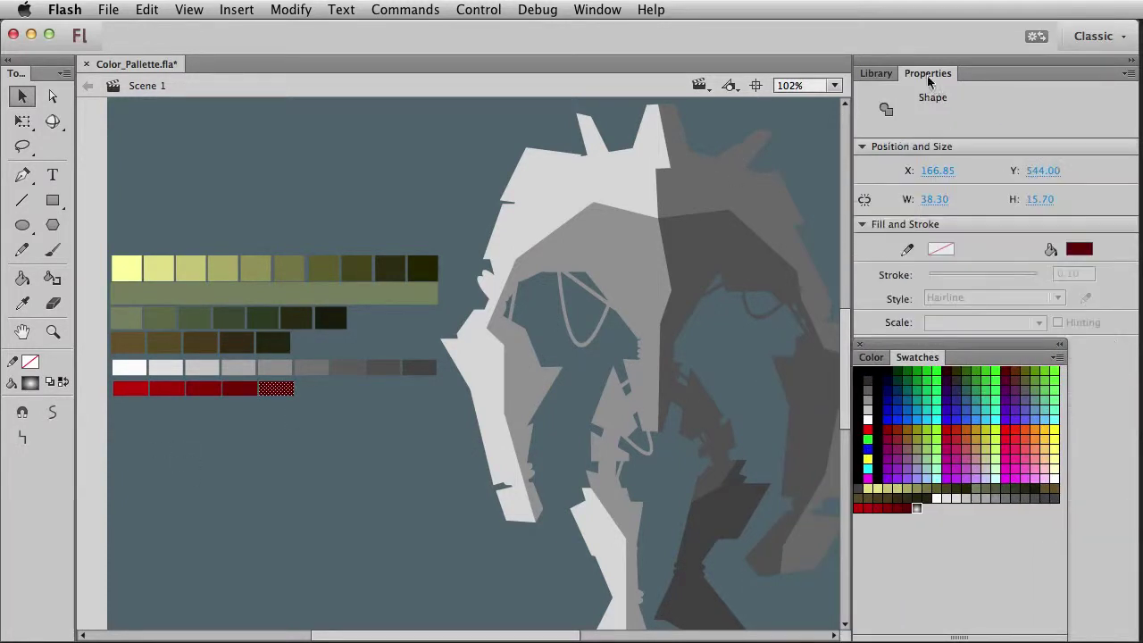
{"action": "left_click", "coordinate": [876, 73]}
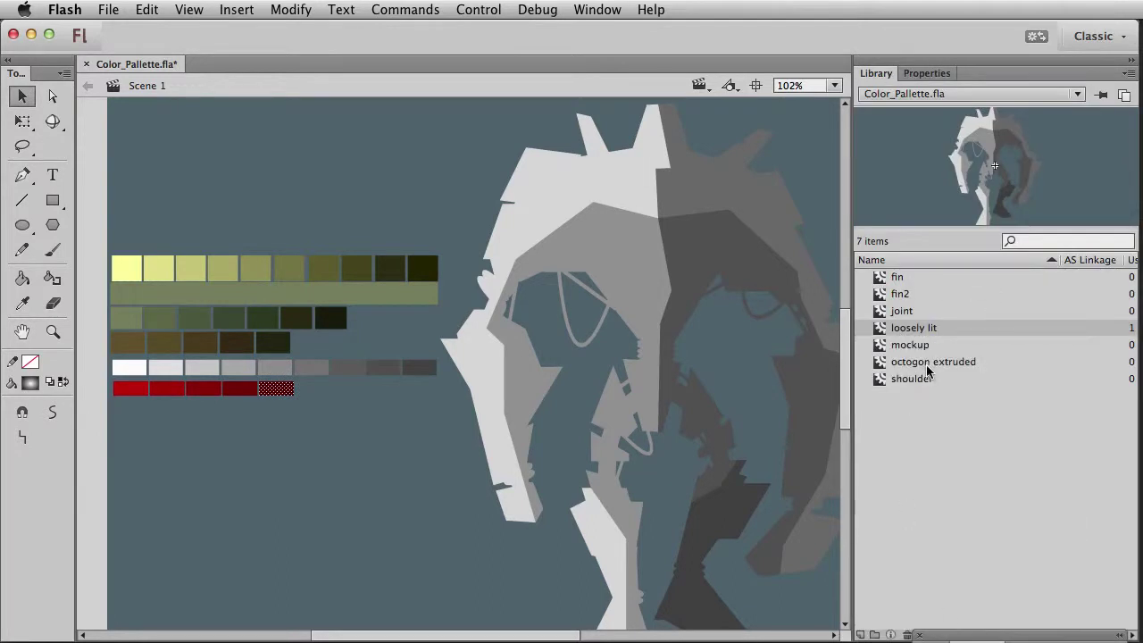
{"action": "left_click", "coordinate": [926, 364]}
{"action": "left_click", "coordinate": [920, 350]}
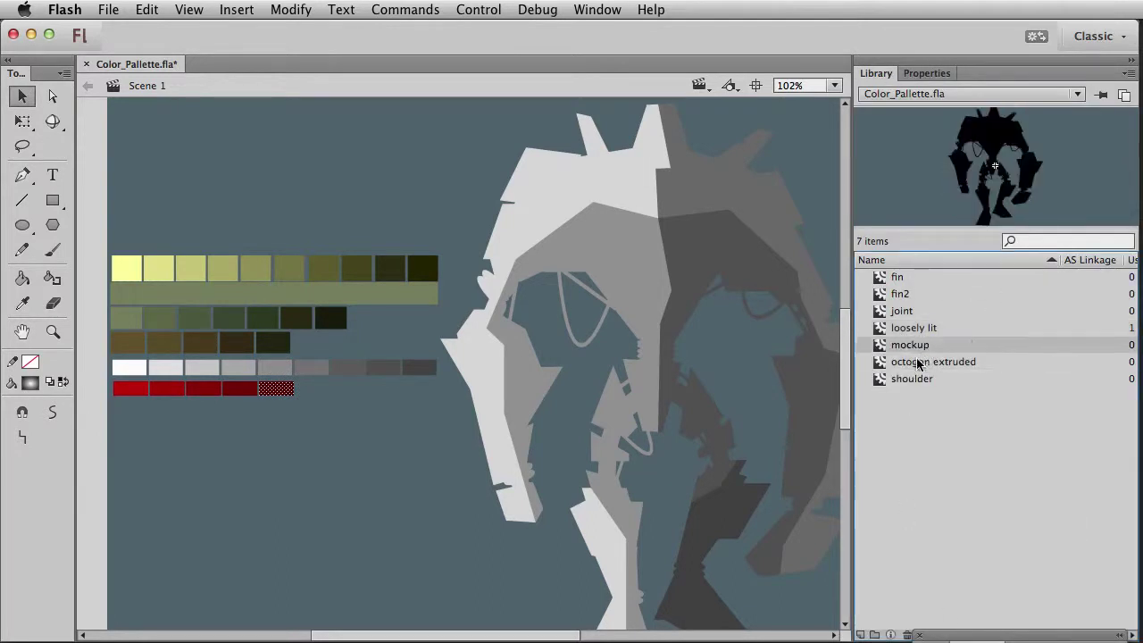
{"action": "left_click", "coordinate": [908, 379]}
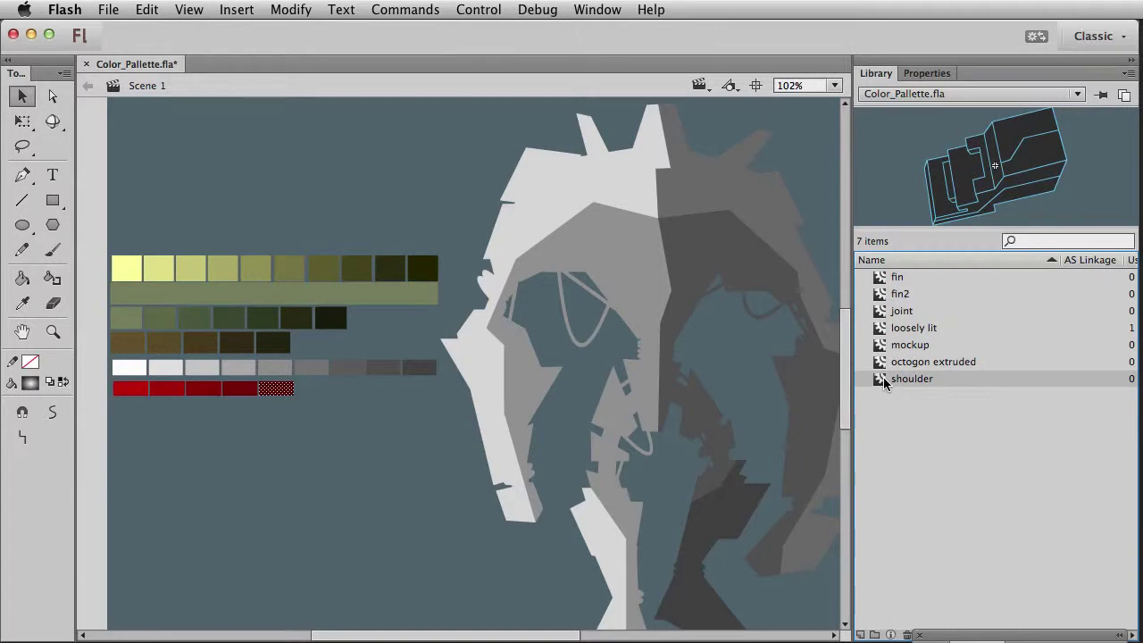
{"action": "left_click", "coordinate": [908, 366]}
{"action": "left_click_drag", "start_coordinate": [908, 366], "coordinate": [273, 150]}
{"action": "left_click_drag", "start_coordinate": [982, 634], "coordinate": [982, 385]}
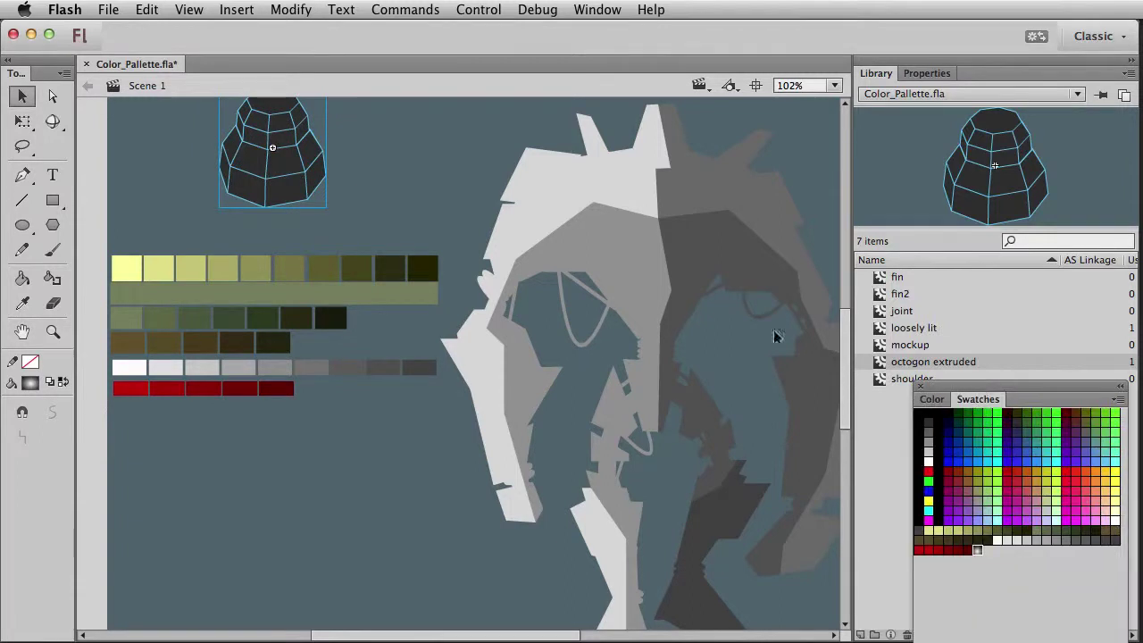
{"action": "left_click_drag", "start_coordinate": [288, 148], "coordinate": [286, 167]}
{"action": "left_click", "coordinate": [365, 192]}
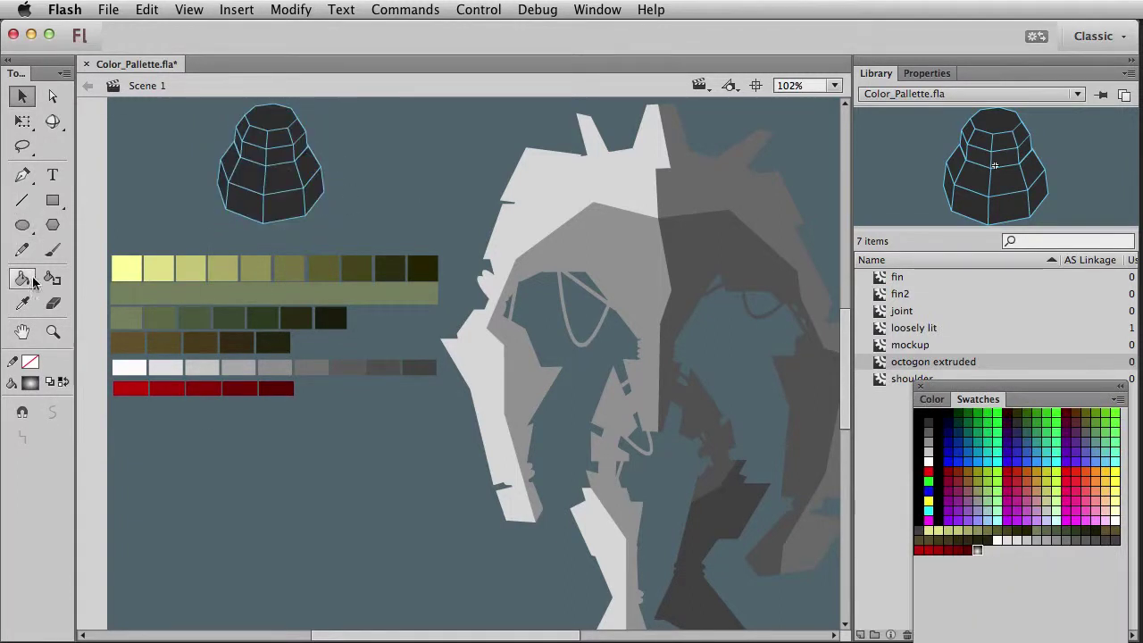
Sample the brightest yellow block and fill the far-left faces of the octagon's top and middle rings with it.
{"action": "left_click", "coordinate": [22, 304]}
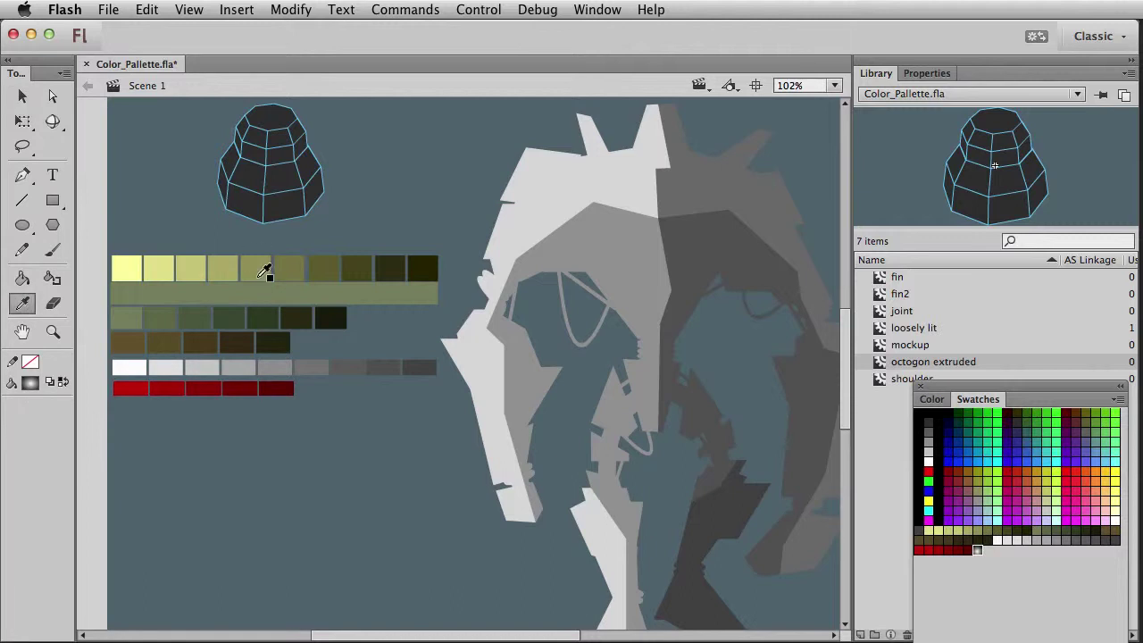
{"action": "left_click", "coordinate": [140, 262]}
{"action": "left_click", "coordinate": [243, 129]}
{"action": "left_click", "coordinate": [233, 162]}
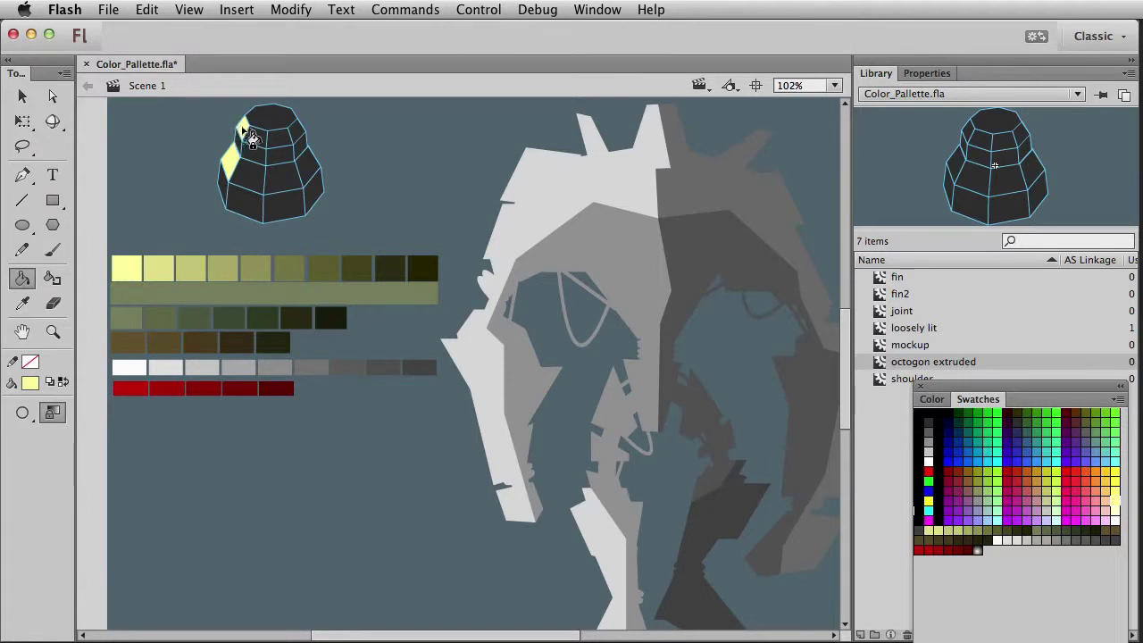
Fill the next two faces of the octagon's upper ring with the second and third yellows from the row.
{"action": "left_click", "coordinate": [22, 303]}
{"action": "left_click", "coordinate": [166, 266]}
{"action": "left_click", "coordinate": [257, 139]}
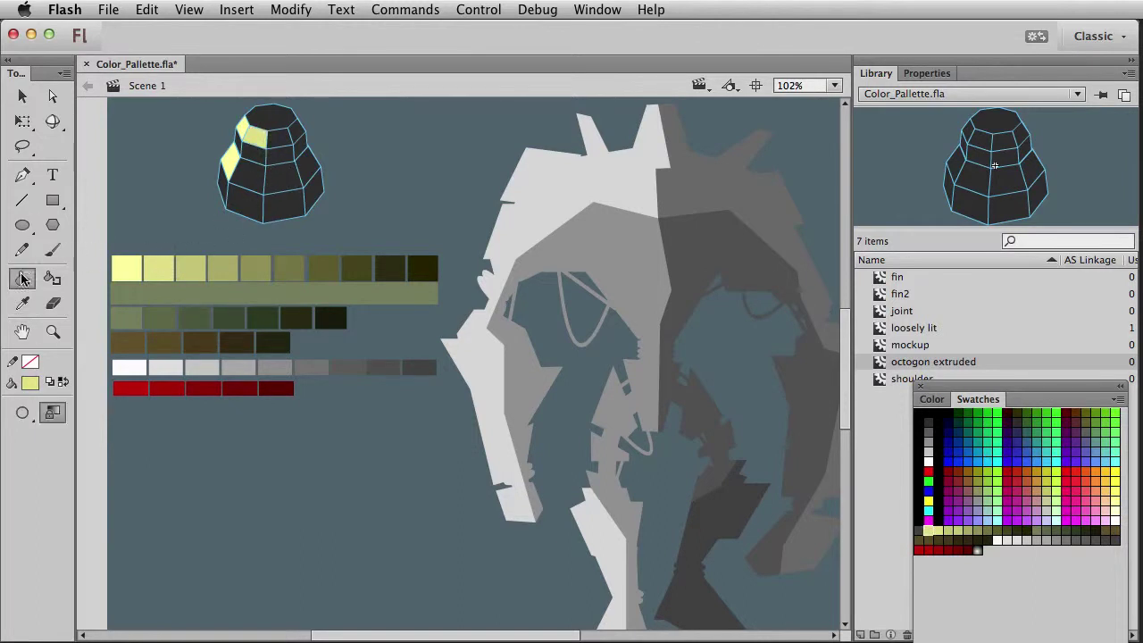
{"action": "left_click", "coordinate": [22, 302]}
{"action": "left_click", "coordinate": [205, 268]}
{"action": "left_click", "coordinate": [297, 143]}
Sample the fourth yellow block and fill the far-right face of the octagon's upper ring with it.
{"action": "left_click", "coordinate": [22, 302]}
{"action": "left_click", "coordinate": [261, 274]}
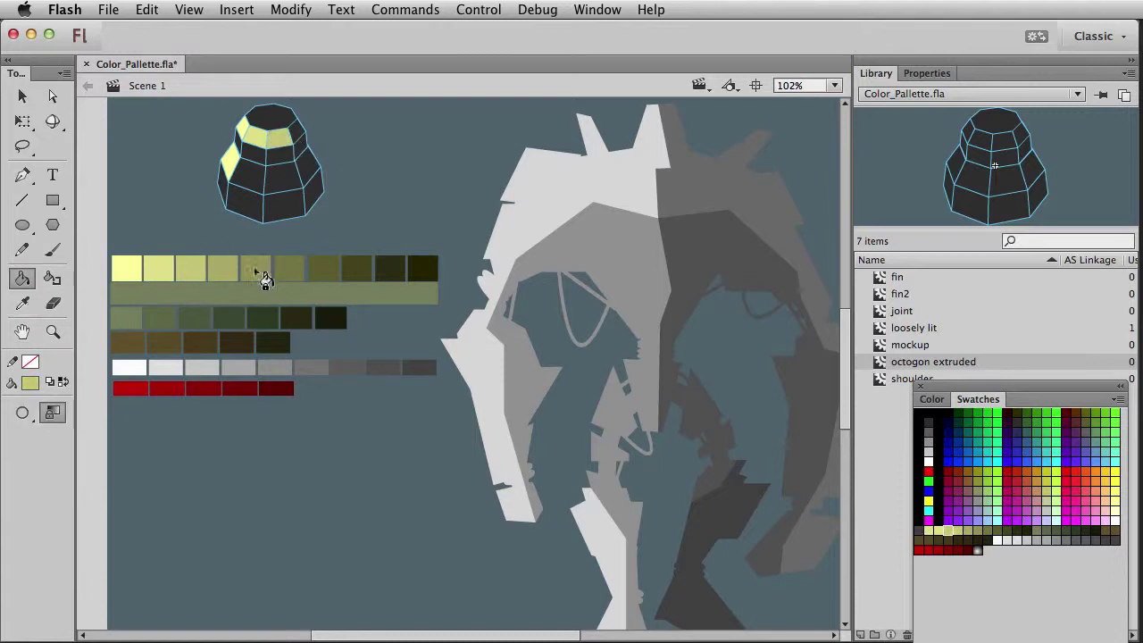
{"action": "left_click", "coordinate": [22, 302]}
{"action": "left_click", "coordinate": [227, 268]}
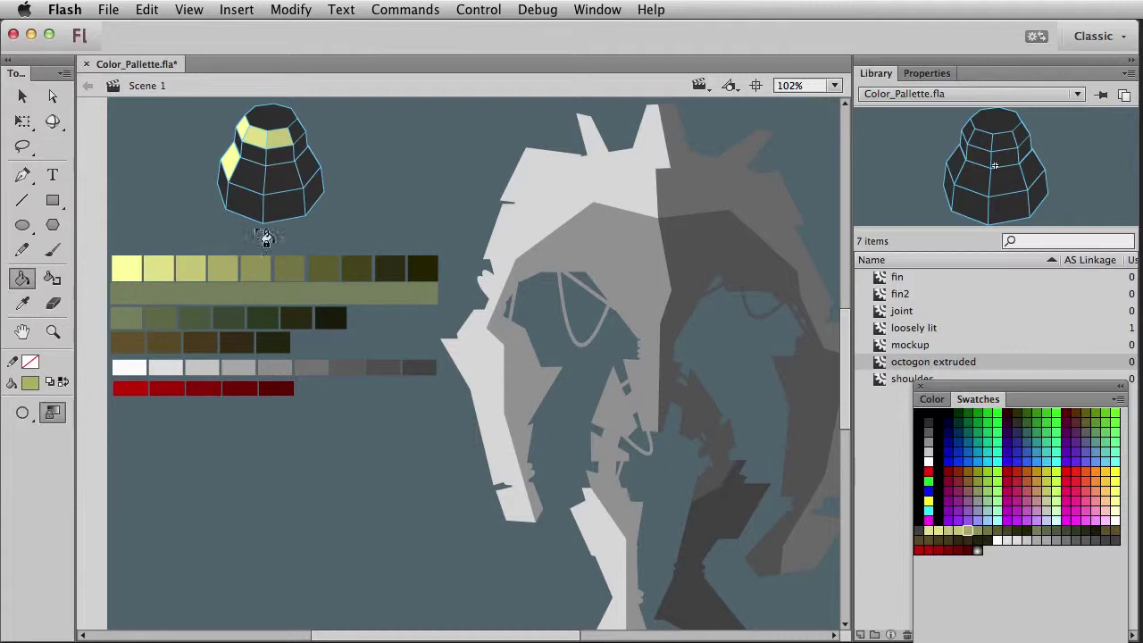
{"action": "left_click", "coordinate": [299, 137]}
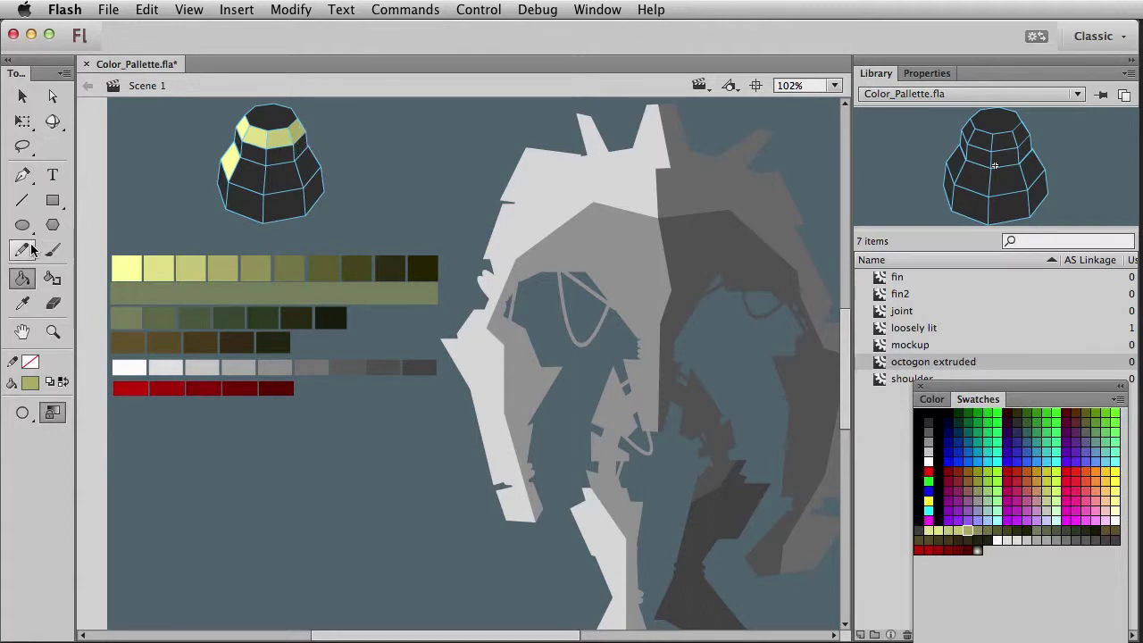
Refill the upper ring's left-front face with the third yellow block's colour and its right-front face with the fifth's.
{"action": "left_click", "coordinate": [23, 303]}
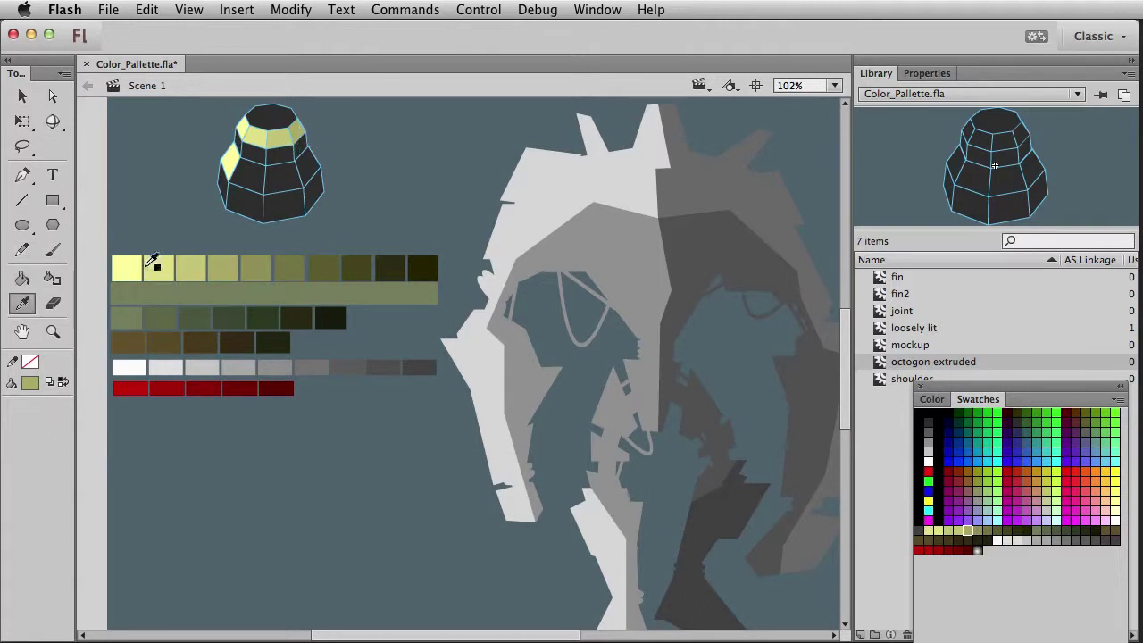
{"action": "left_click", "coordinate": [192, 266]}
{"action": "left_click", "coordinate": [278, 153]}
{"action": "left_click", "coordinate": [22, 303]}
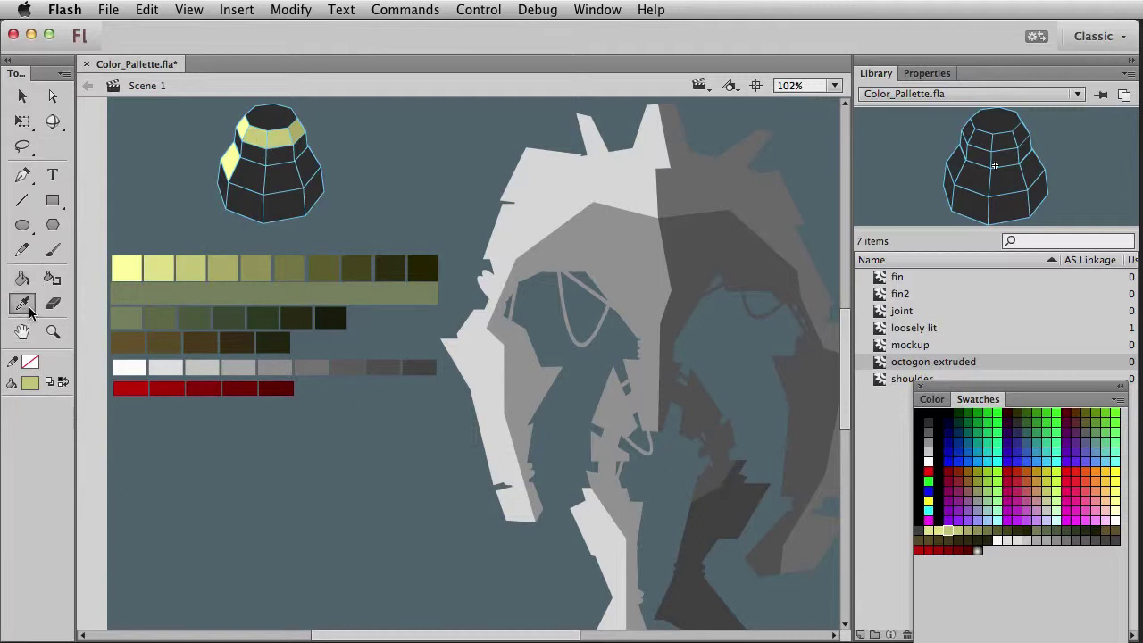
{"action": "left_click", "coordinate": [256, 267]}
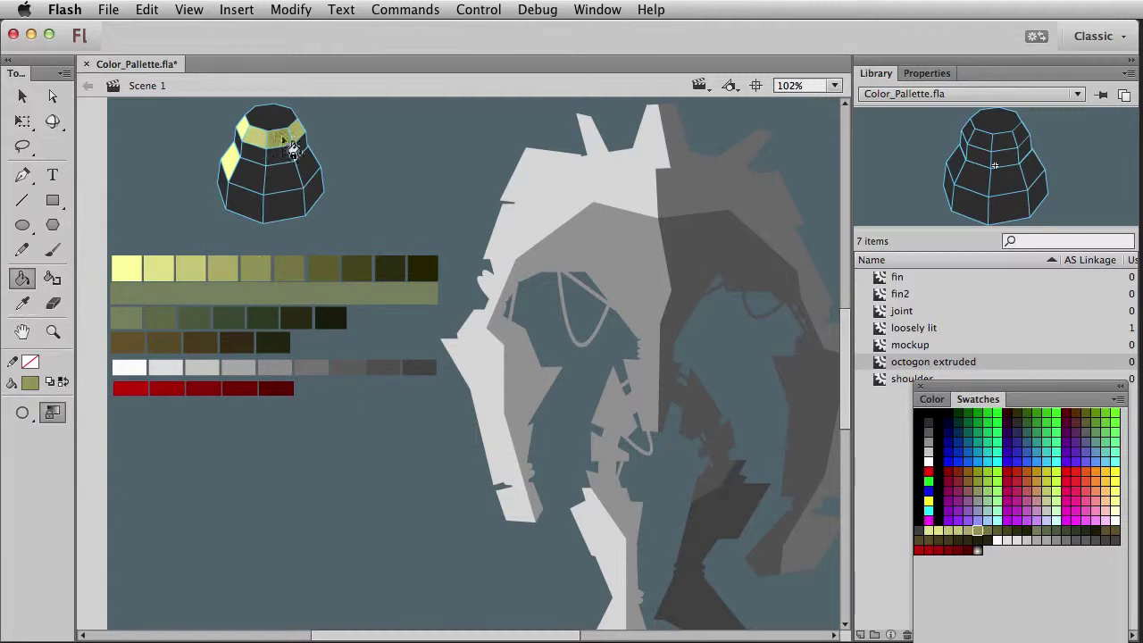
Sample the seventh yellow block and refill the far-right face of the octagon's upper ring with it.
{"action": "left_click", "coordinate": [22, 302]}
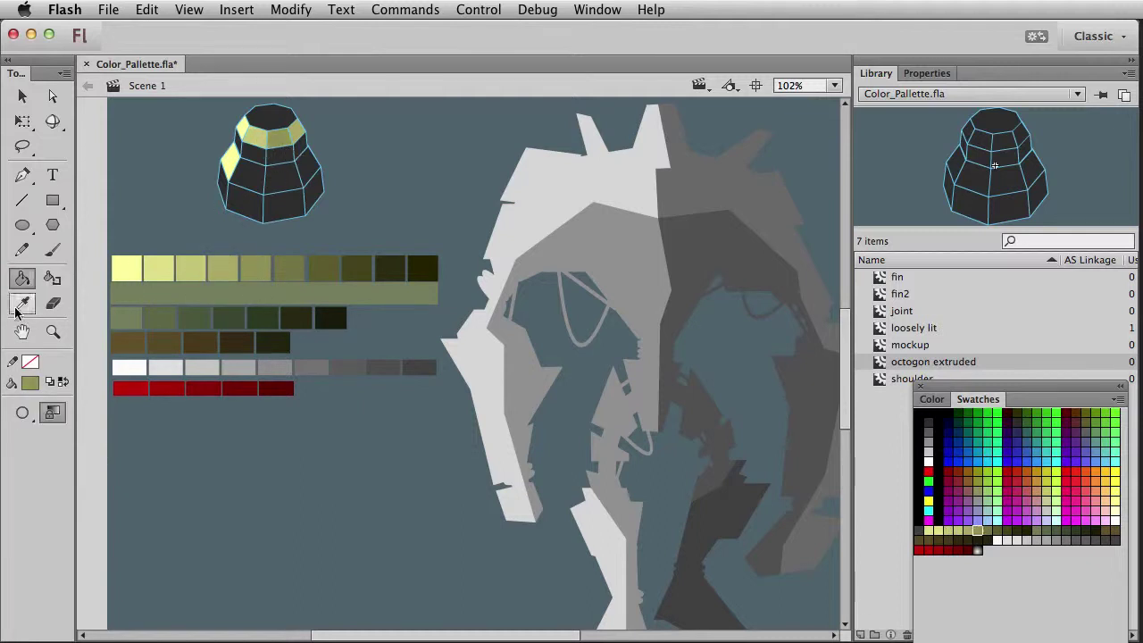
{"action": "left_click", "coordinate": [325, 267]}
{"action": "left_click", "coordinate": [294, 143]}
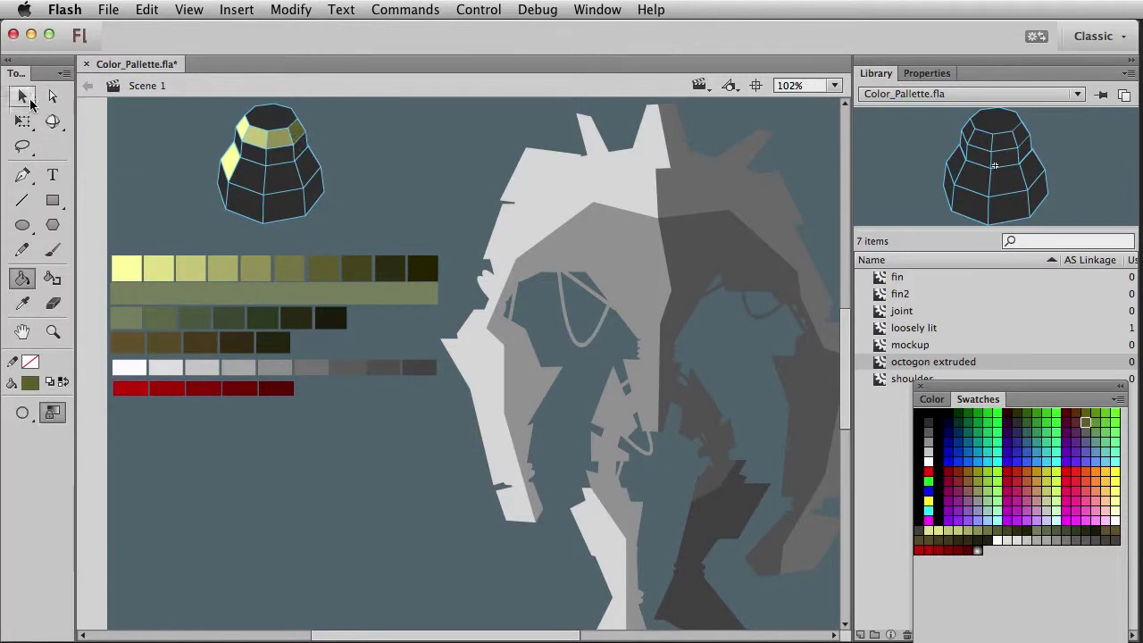
Sample the upper ring's left-front face and fill the third ring's left-front face with that yellow.
{"action": "key", "text": "v"}
{"action": "left_click", "coordinate": [22, 303]}
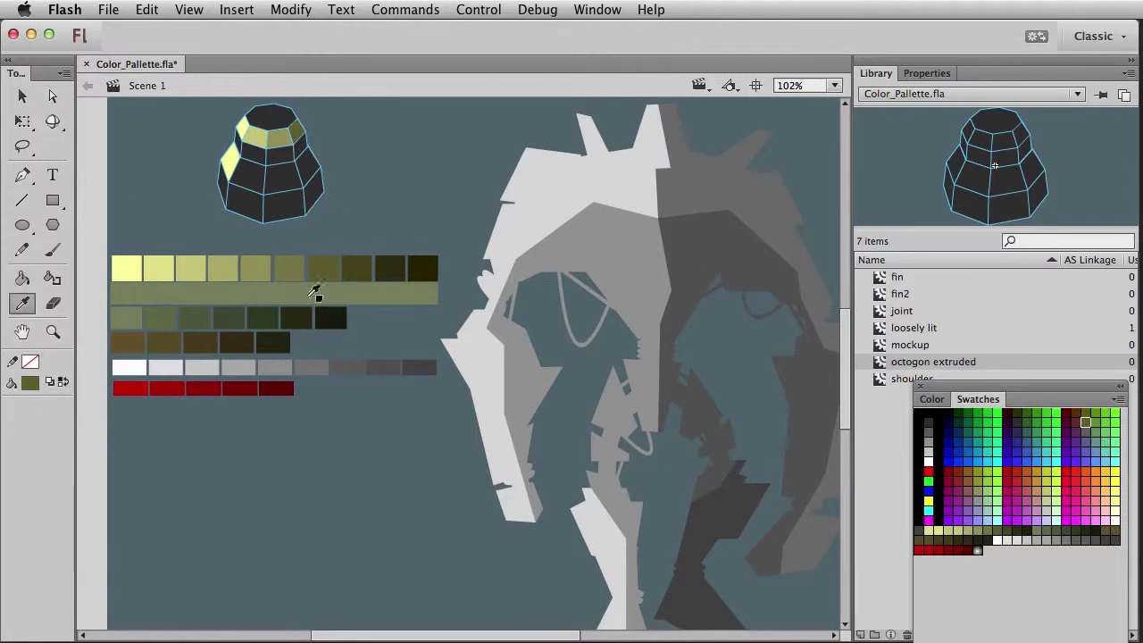
{"action": "left_click", "coordinate": [265, 131]}
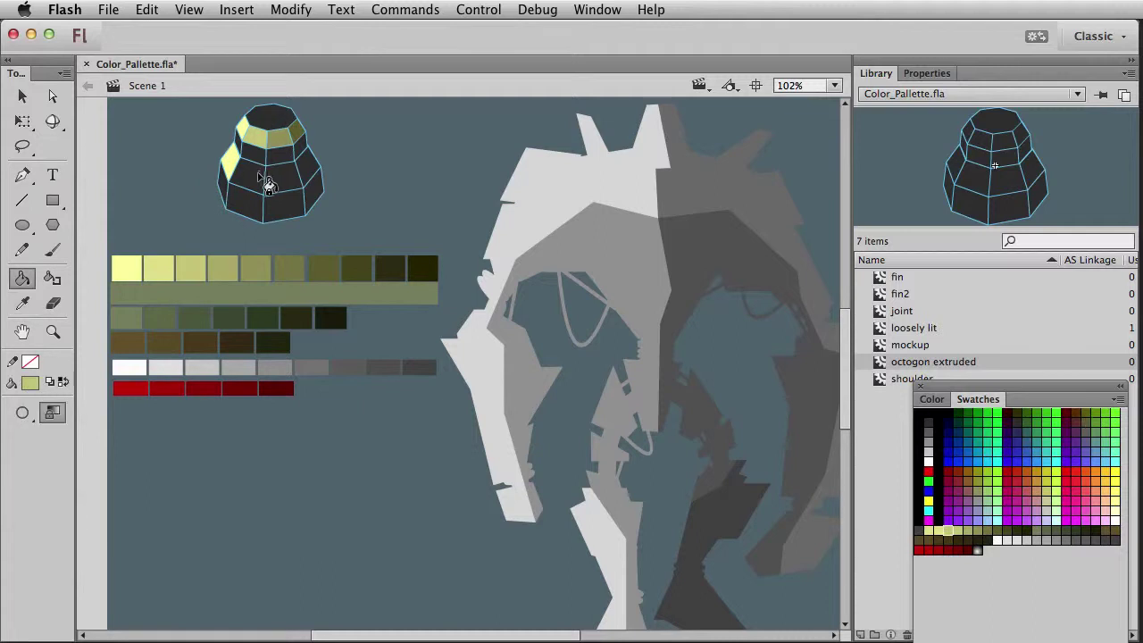
{"action": "left_click", "coordinate": [259, 179]}
Fill the third ring's right-front and far-right faces with the colours sampled from the matching upper-ring faces.
{"action": "left_click", "coordinate": [23, 250]}
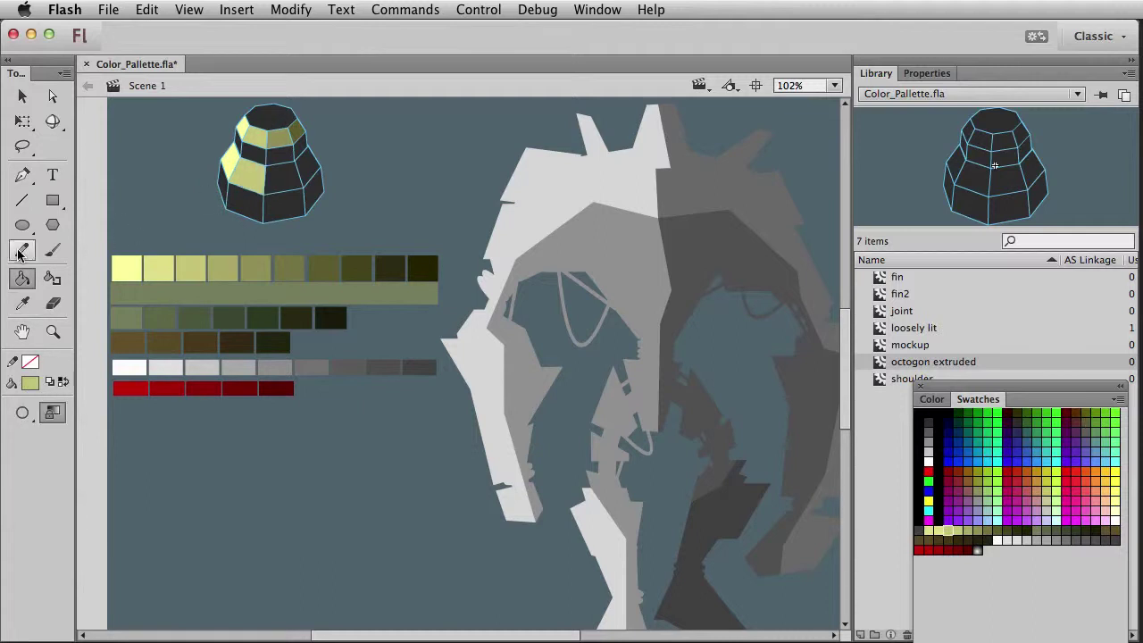
{"action": "left_click", "coordinate": [21, 306]}
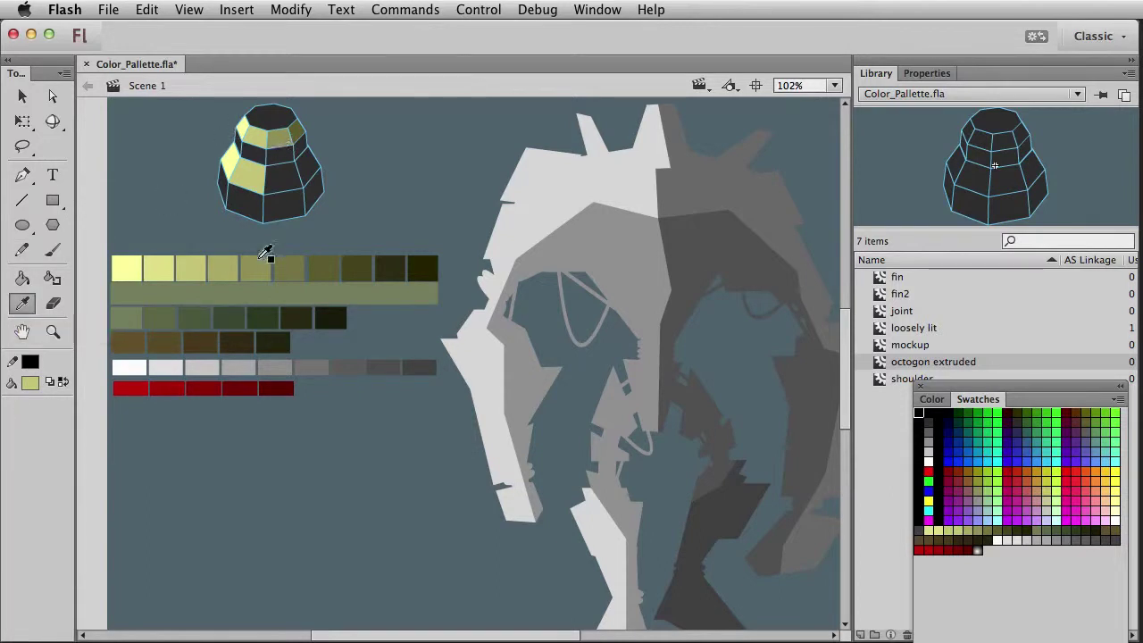
{"action": "left_click", "coordinate": [286, 136]}
{"action": "left_click", "coordinate": [284, 179]}
{"action": "key", "text": "i"}
{"action": "left_click", "coordinate": [301, 132]}
{"action": "left_click", "coordinate": [319, 174]}
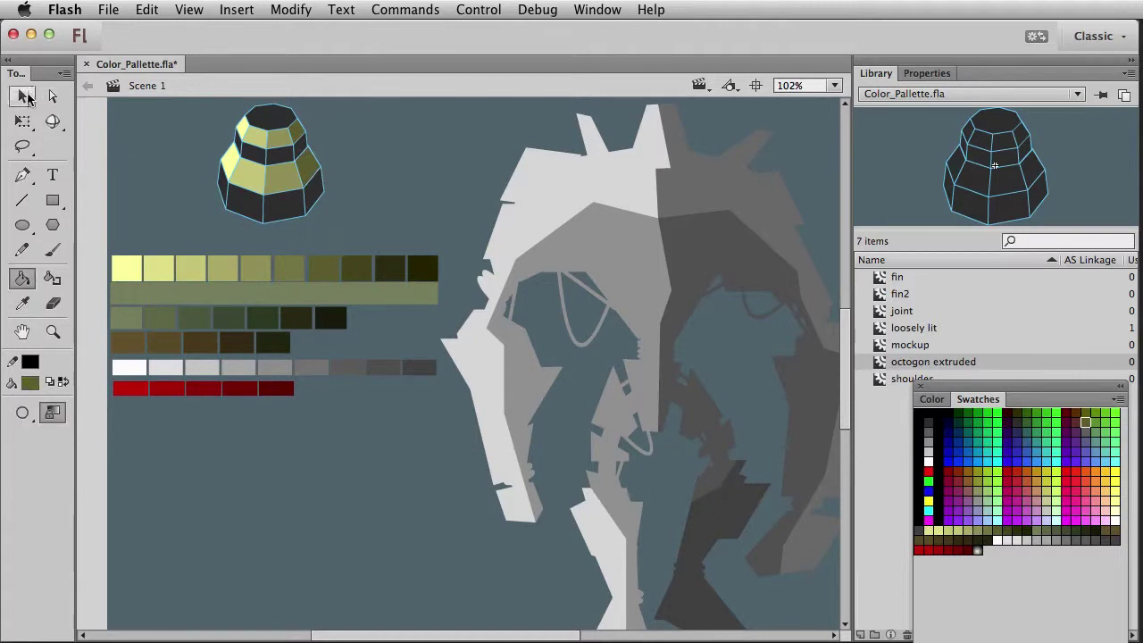
{"action": "left_click", "coordinate": [25, 96]}
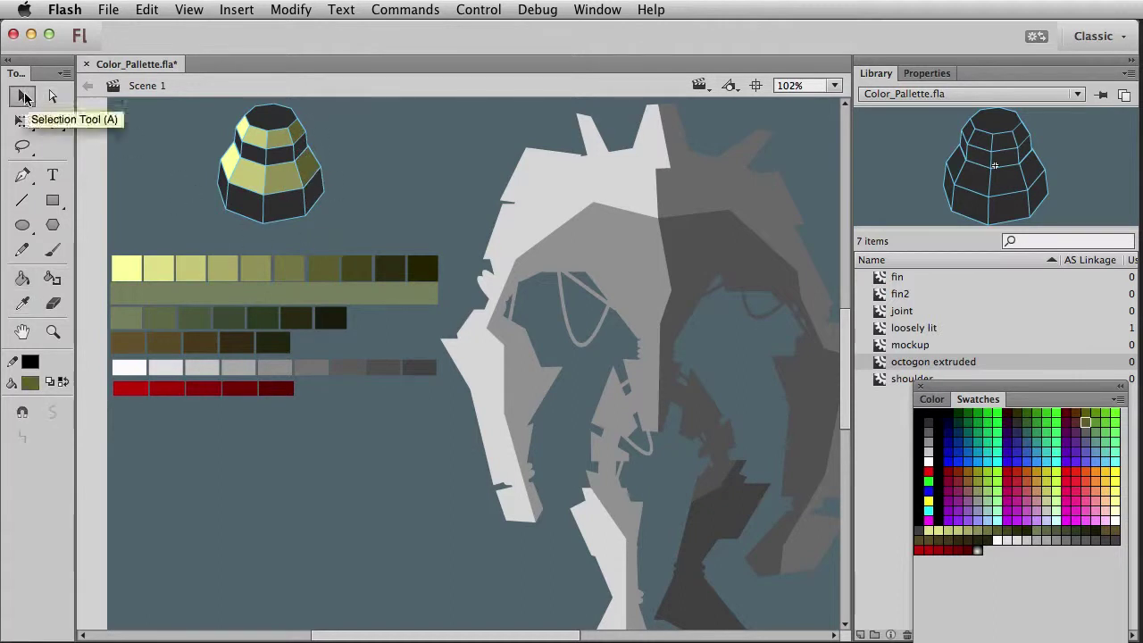
{"action": "left_click", "coordinate": [245, 134]}
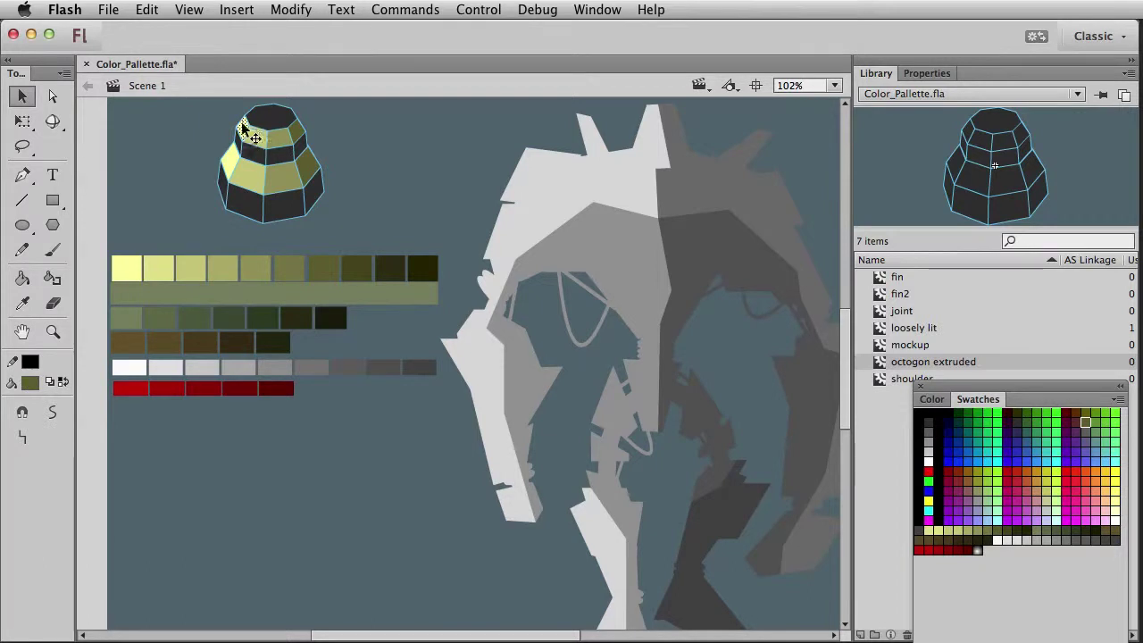
{"action": "left_click", "coordinate": [253, 137]}
{"action": "left_click", "coordinate": [193, 193]}
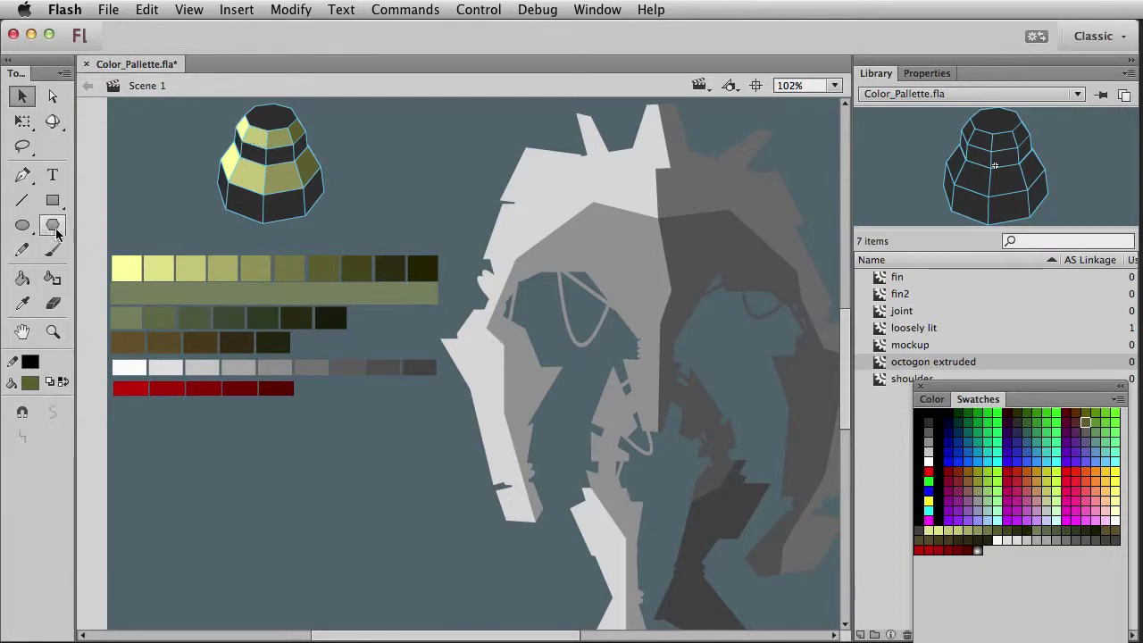
Fill the second ring's left-front face with the upper ring's right-front colour and its right-front face with the upper far-right colour.
{"action": "left_click", "coordinate": [22, 303]}
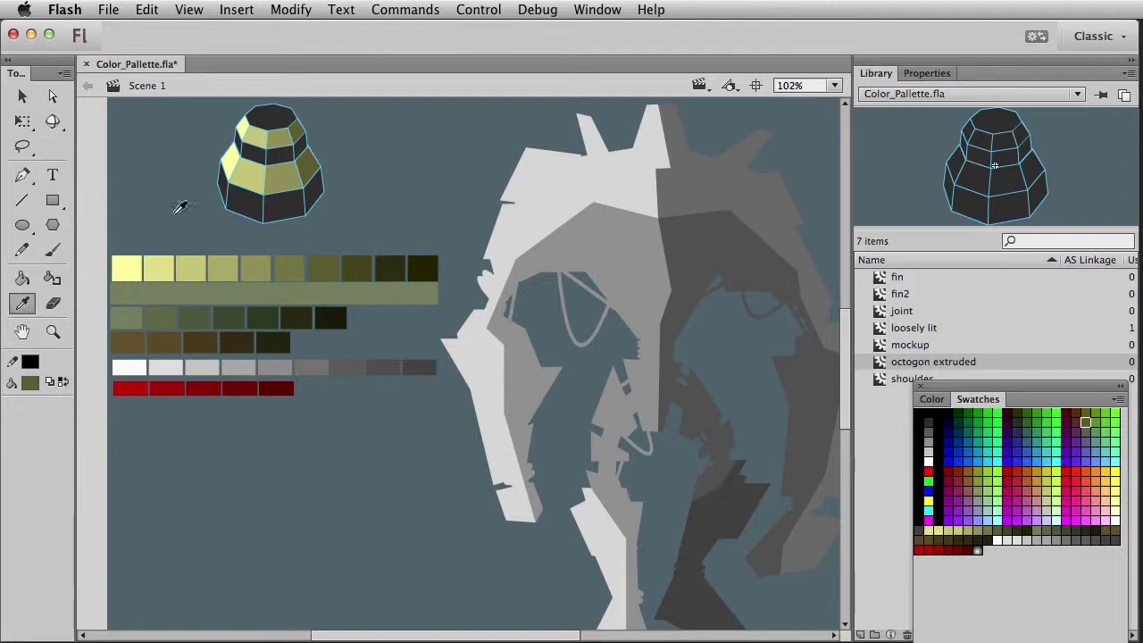
{"action": "left_click", "coordinate": [264, 131]}
{"action": "key", "text": "i"}
{"action": "left_click", "coordinate": [285, 133]}
{"action": "left_click", "coordinate": [259, 158]}
{"action": "key", "text": "i"}
{"action": "left_click", "coordinate": [298, 132]}
{"action": "left_click", "coordinate": [300, 159]}
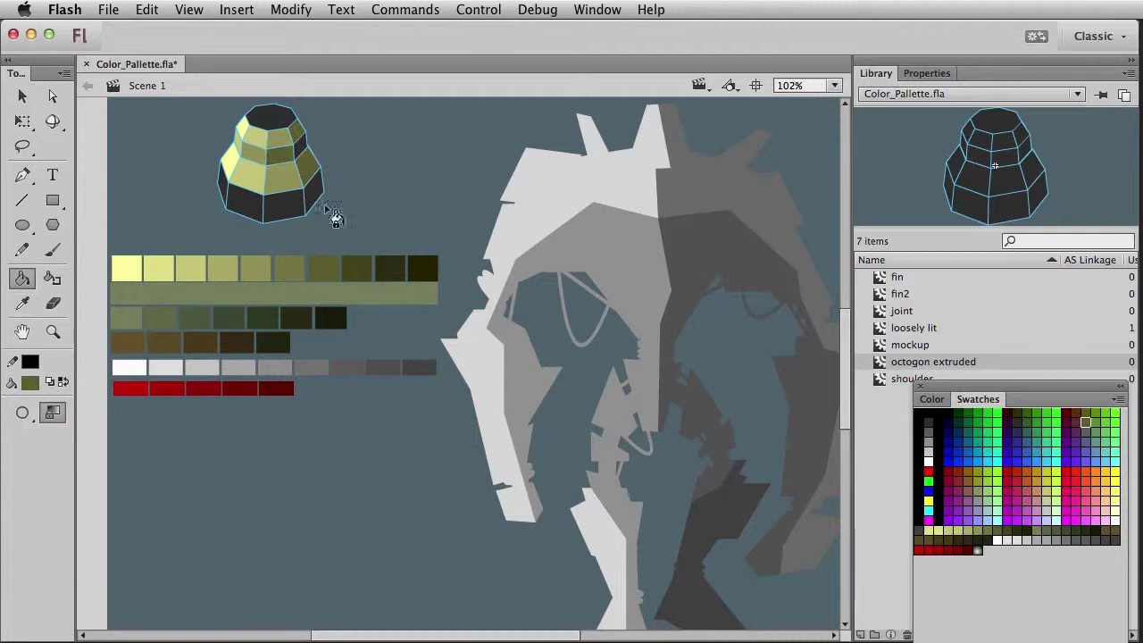
Fill the far-right faces of the second and bottom rings with the eighth block's colour and the bottom ring's right-front face with the seventh's.
{"action": "key", "text": "i"}
{"action": "left_click", "coordinate": [357, 261]}
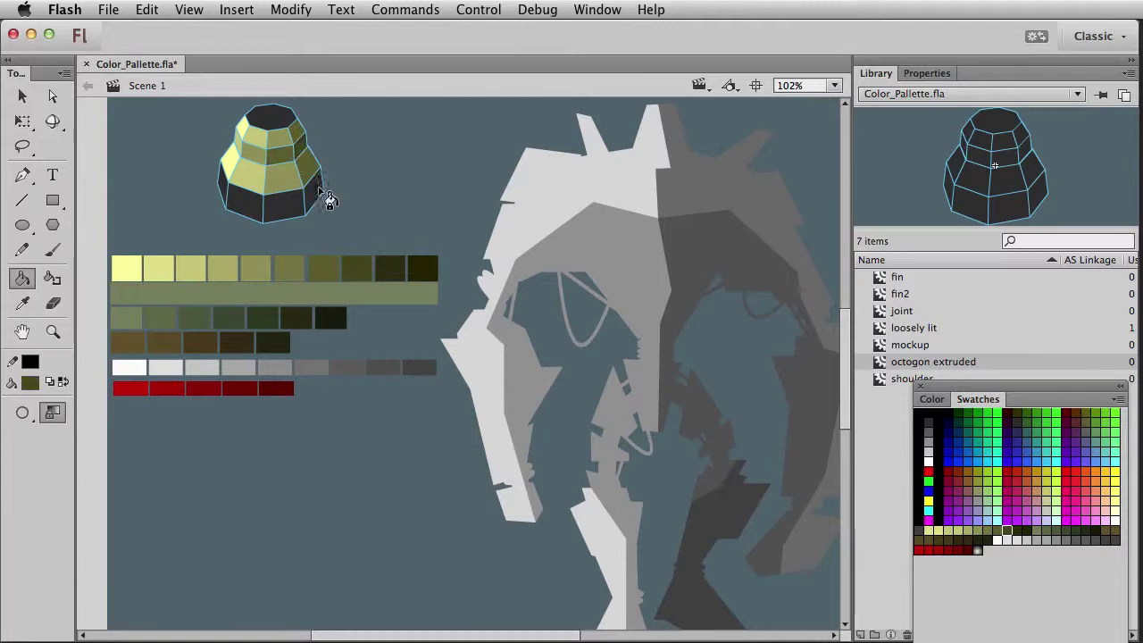
{"action": "key", "text": "i"}
{"action": "left_click", "coordinate": [285, 144]}
{"action": "left_click", "coordinate": [300, 211]}
{"action": "key", "text": "i"}
{"action": "left_click", "coordinate": [260, 189]}
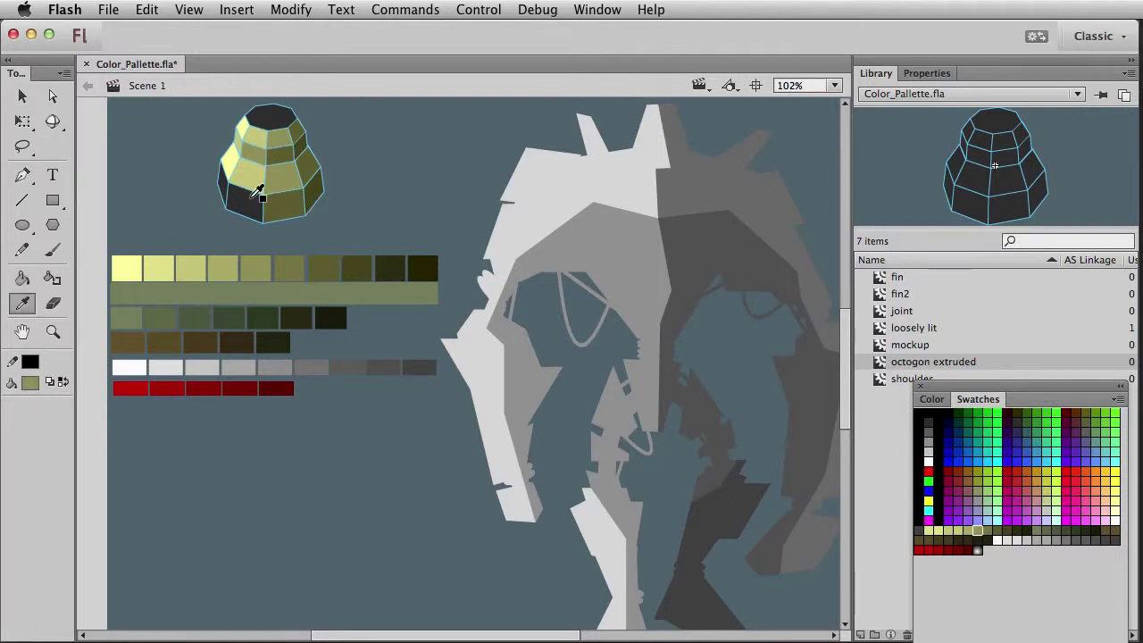
{"action": "key", "text": "i"}
{"action": "left_click", "coordinate": [259, 159]}
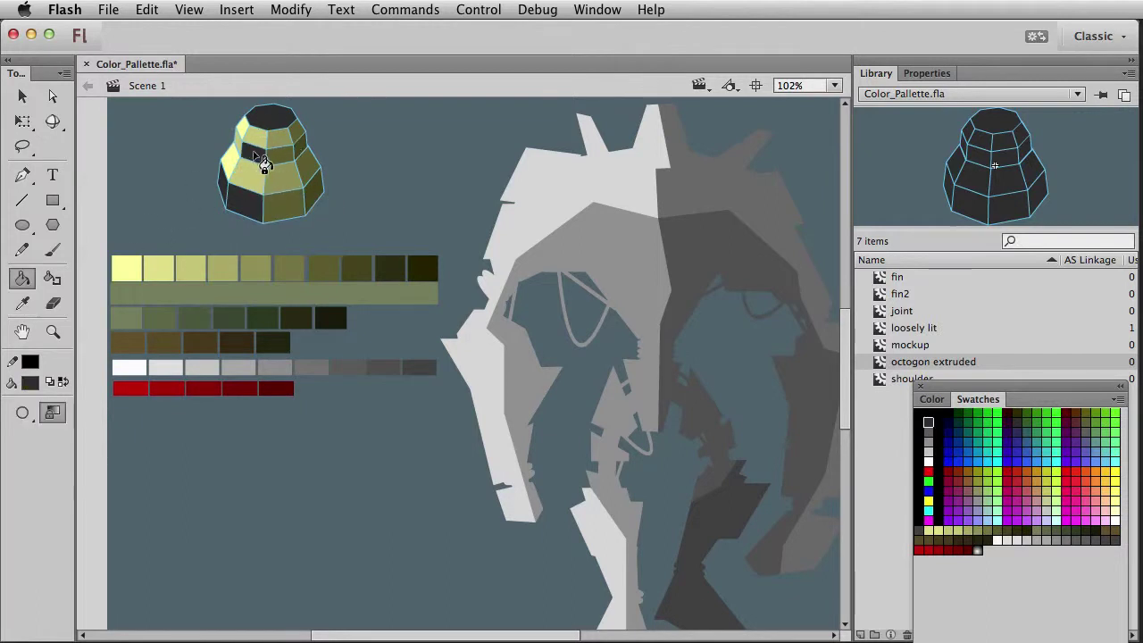
{"action": "key", "text": "i"}
{"action": "key", "text": "super+z"}
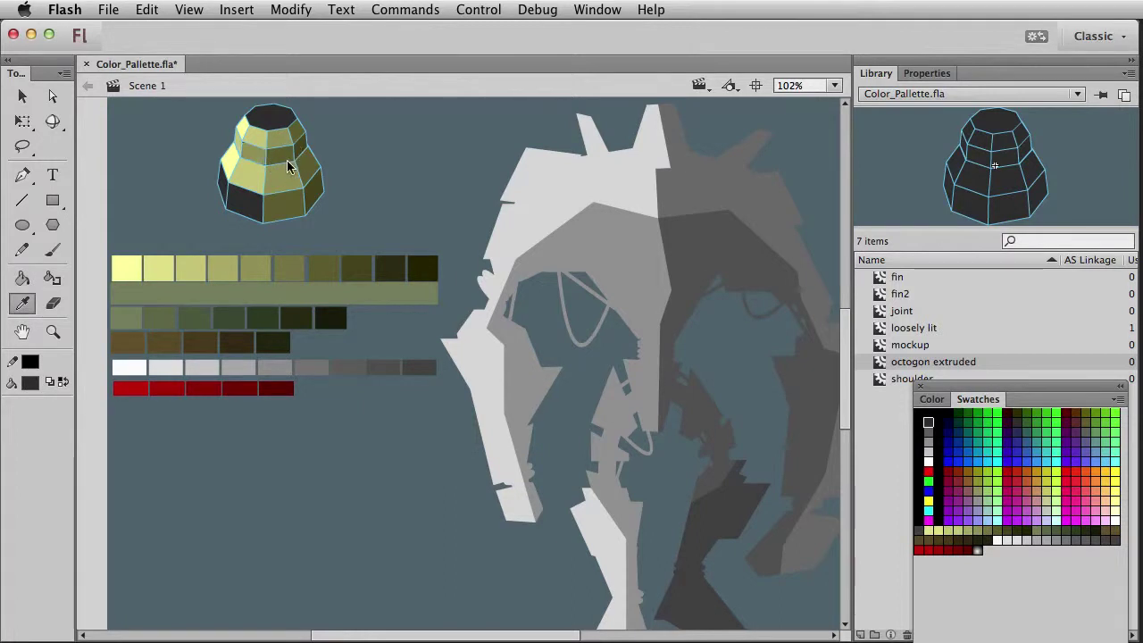
Sample the second ring's left-front face and fill the bottom ring's left-front face and the remaining dark far-left faces with it.
{"action": "left_click", "coordinate": [272, 157]}
{"action": "left_click", "coordinate": [255, 207]}
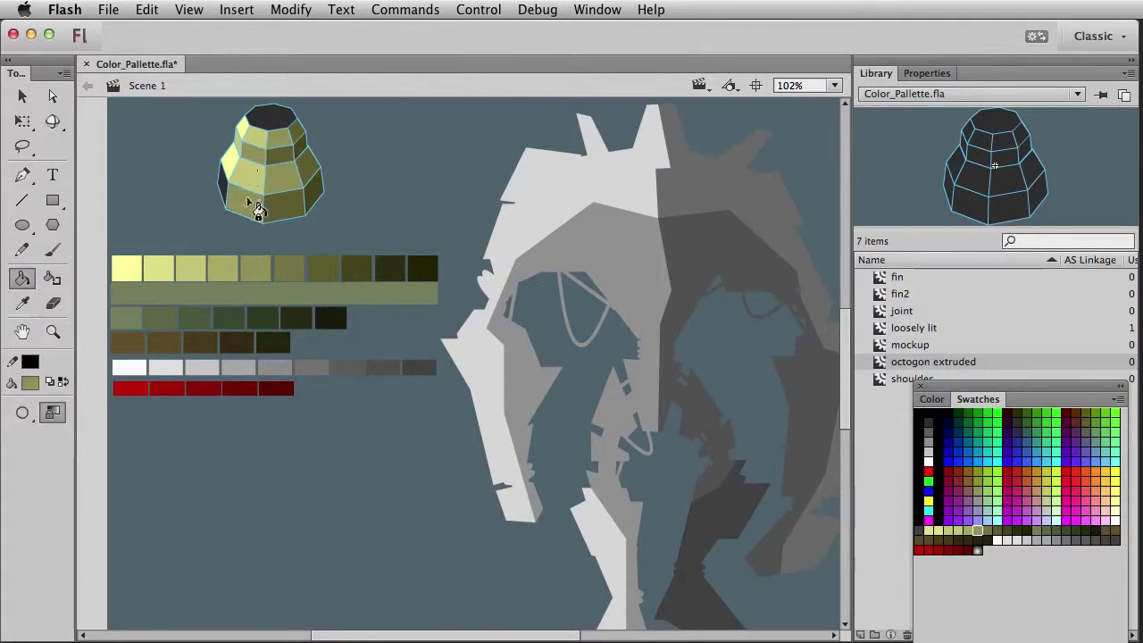
{"action": "key", "text": "i"}
{"action": "left_click", "coordinate": [241, 139]}
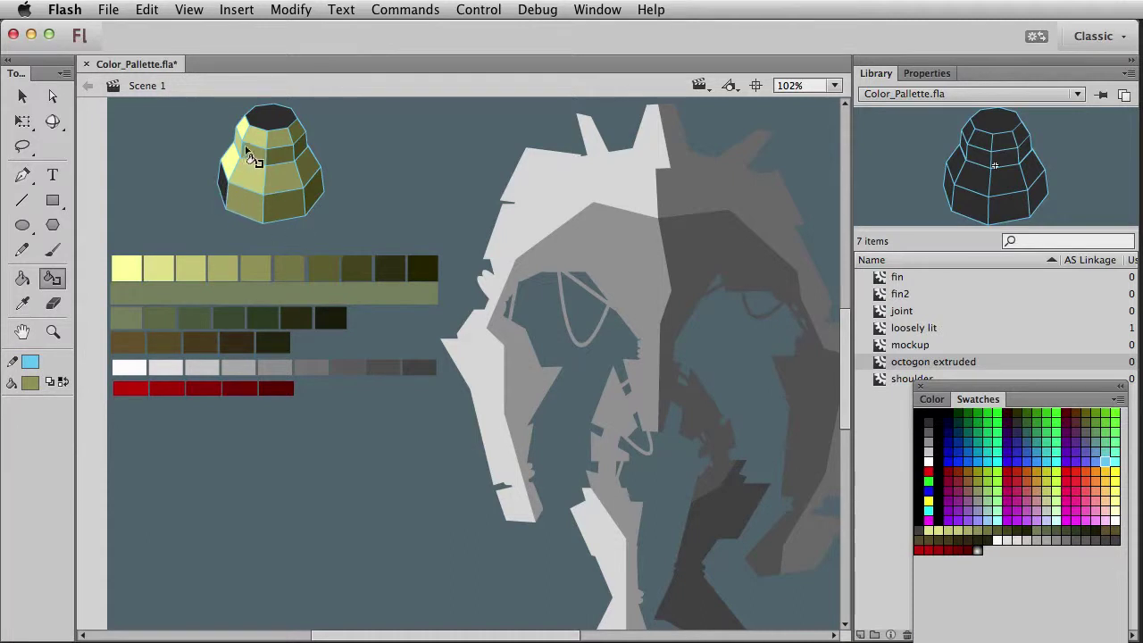
{"action": "key", "text": "i"}
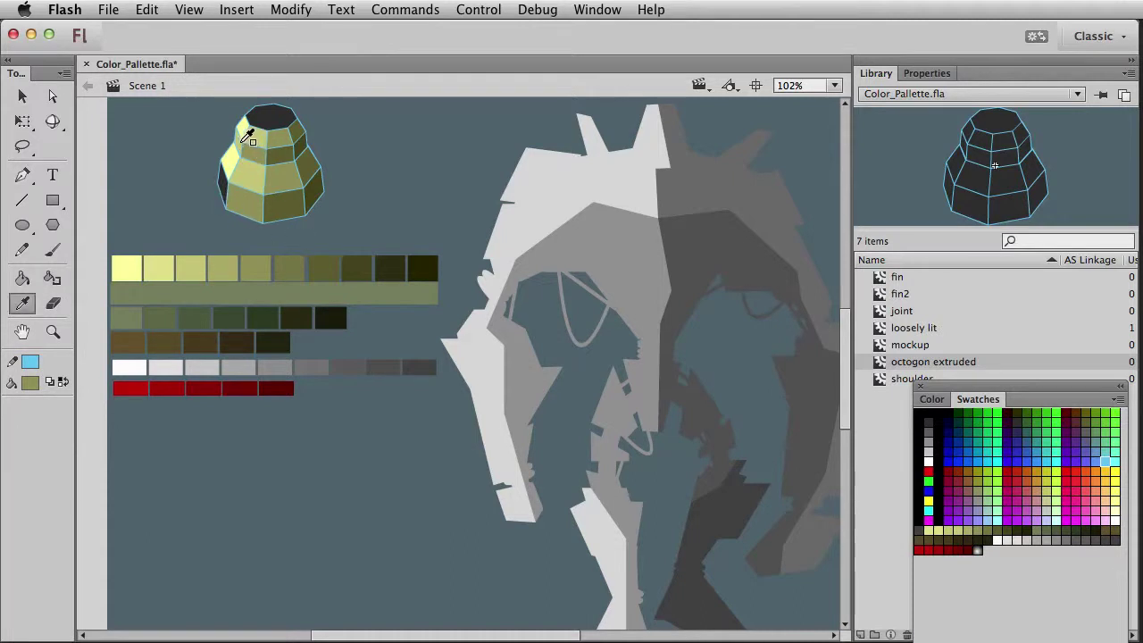
{"action": "left_click", "coordinate": [247, 140]}
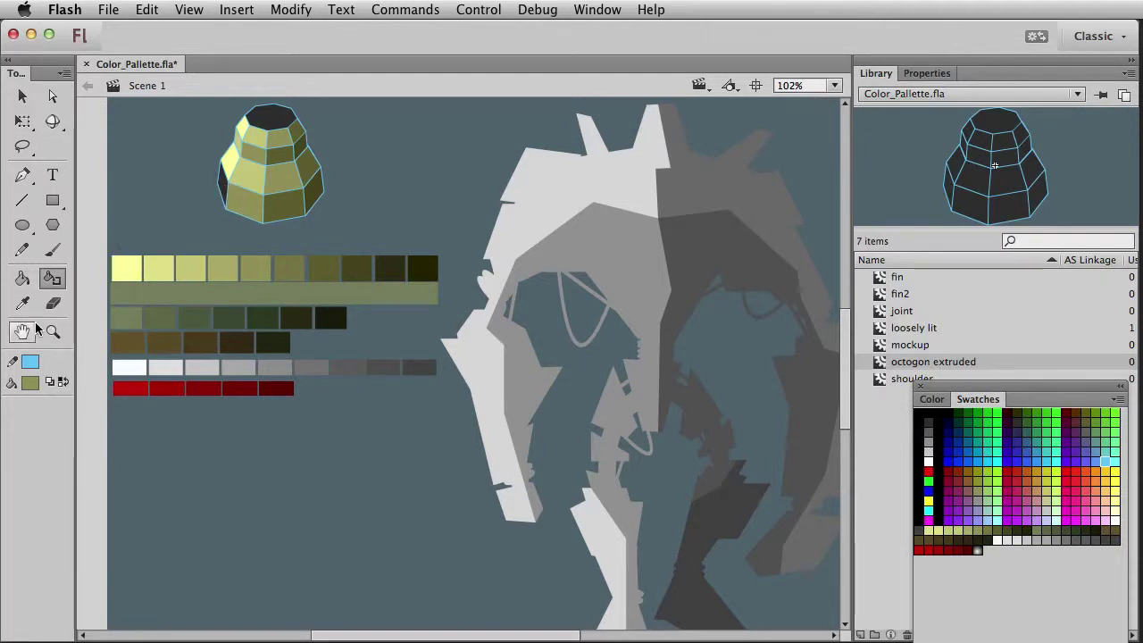
{"action": "left_click", "coordinate": [22, 277]}
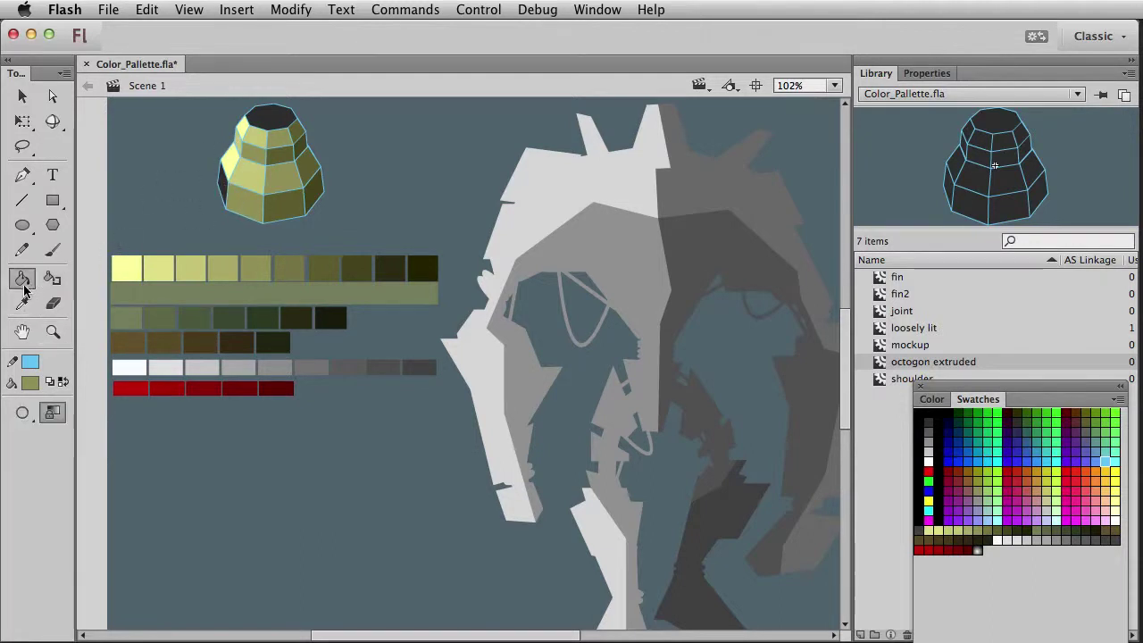
{"action": "left_click", "coordinate": [225, 198]}
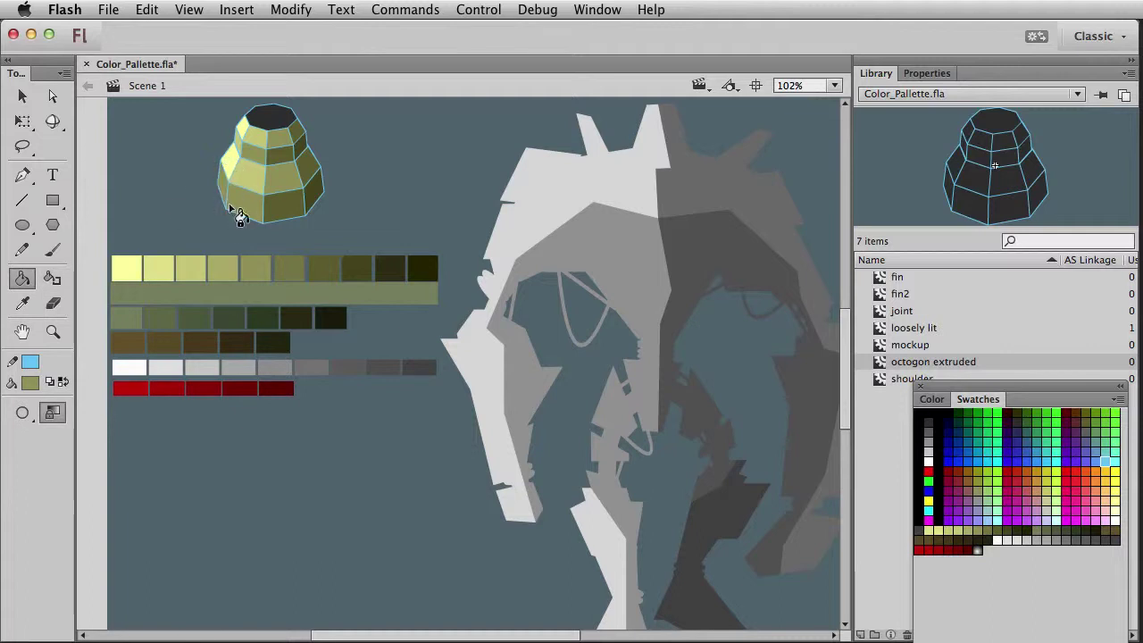
Select all the octagon's connected blue outlines and delete them.
{"action": "key", "text": "v"}
{"action": "double_click", "coordinate": [287, 231]}
{"action": "key", "text": "Delete"}
Recolour the octagon's dark top face with the brightest yellow sampled from the block row.
{"action": "scroll", "coordinate": [304, 237], "scroll_direction": "up", "scroll_amount": 2}
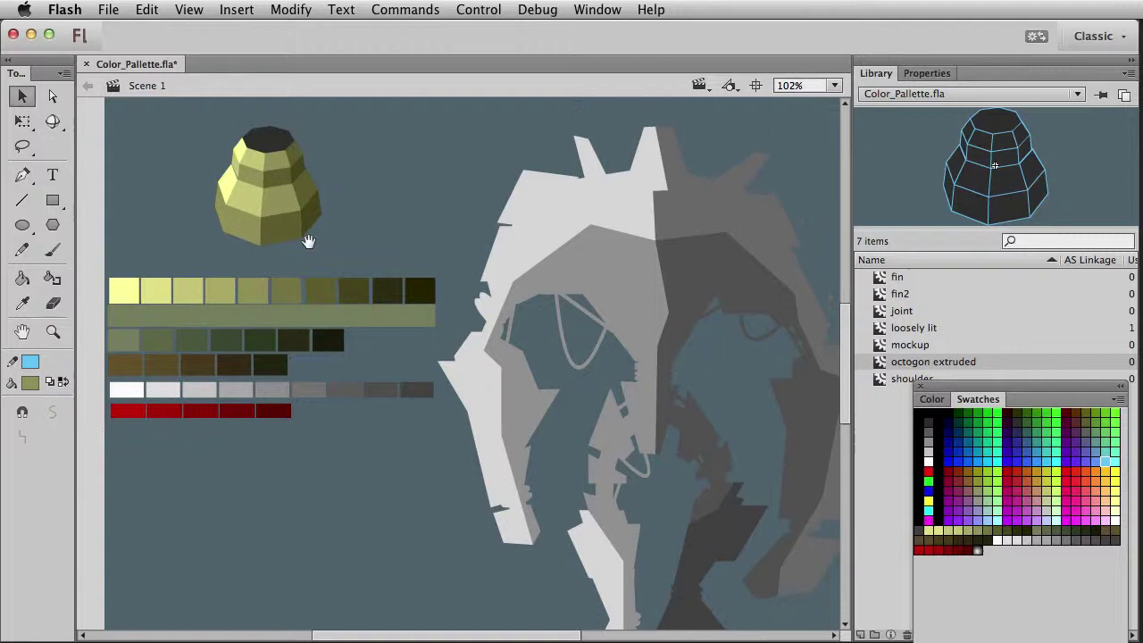
{"action": "left_click", "coordinate": [268, 141]}
{"action": "left_click", "coordinate": [23, 303]}
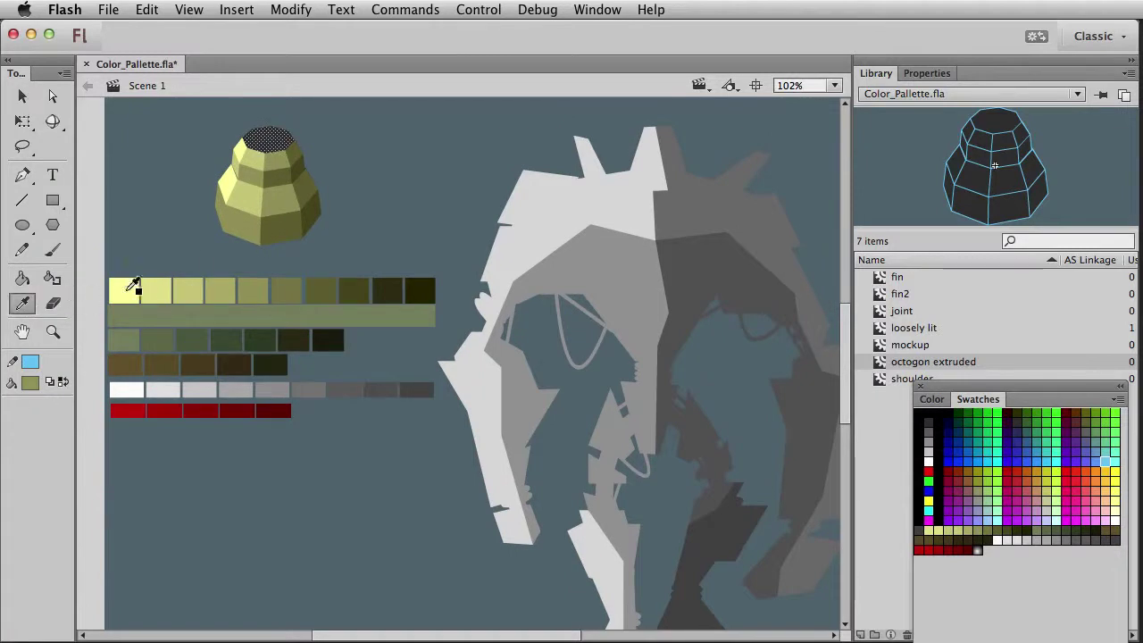
{"action": "left_click", "coordinate": [123, 288]}
{"action": "key", "text": "v"}
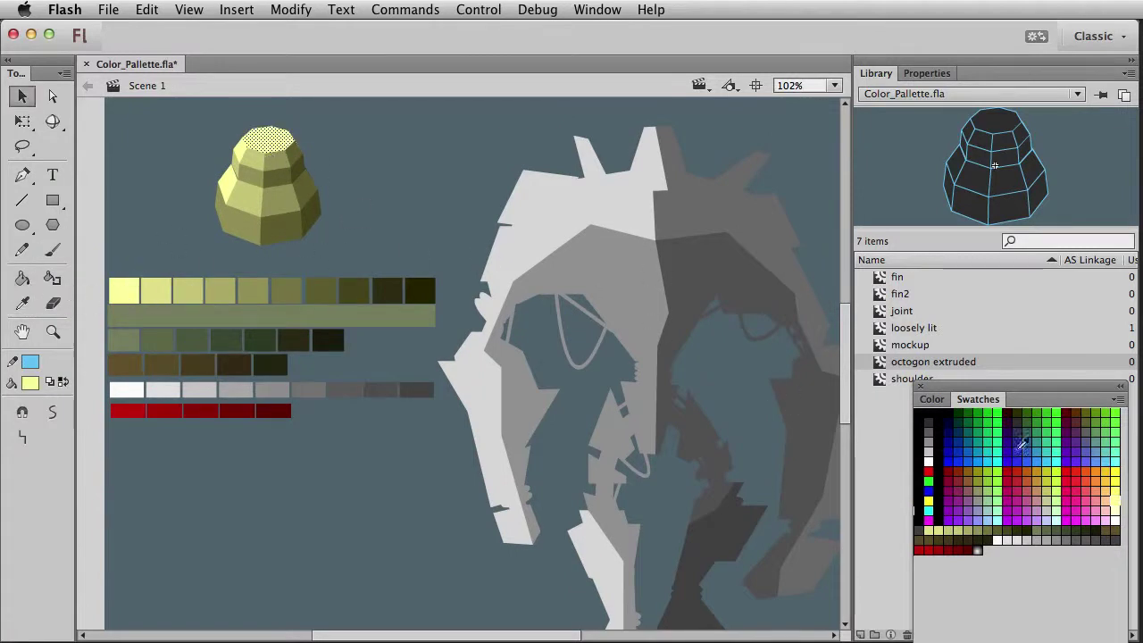
Lighten the selected top face's fill to FFFFC1 in the colour mixer and deselect it.
{"action": "left_click", "coordinate": [932, 399]}
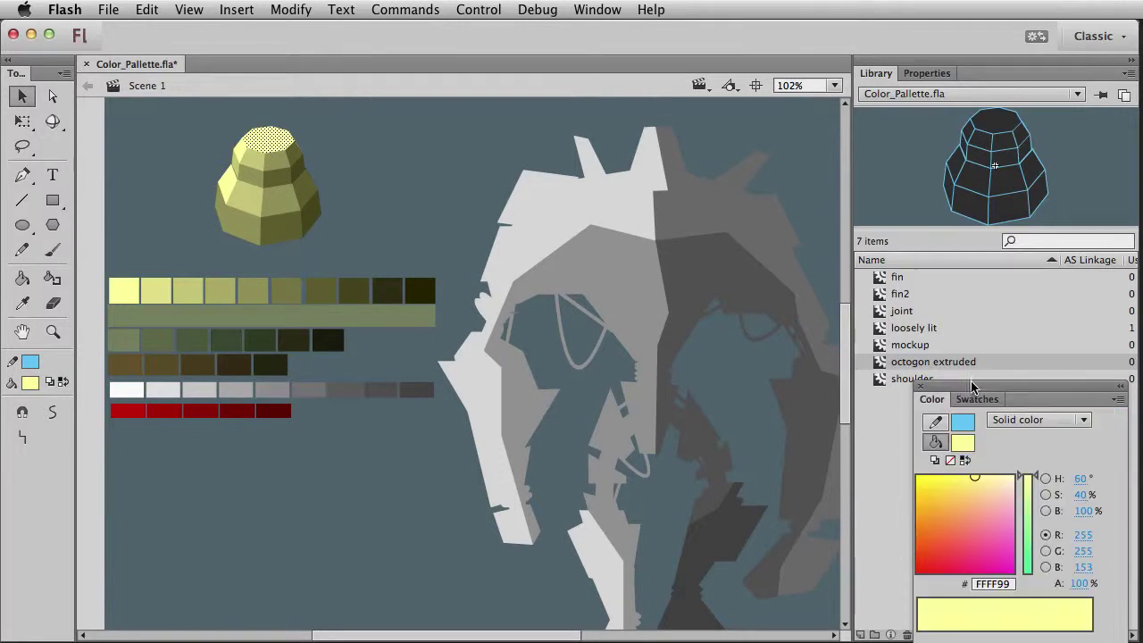
{"action": "left_click_drag", "start_coordinate": [973, 389], "coordinate": [941, 295]}
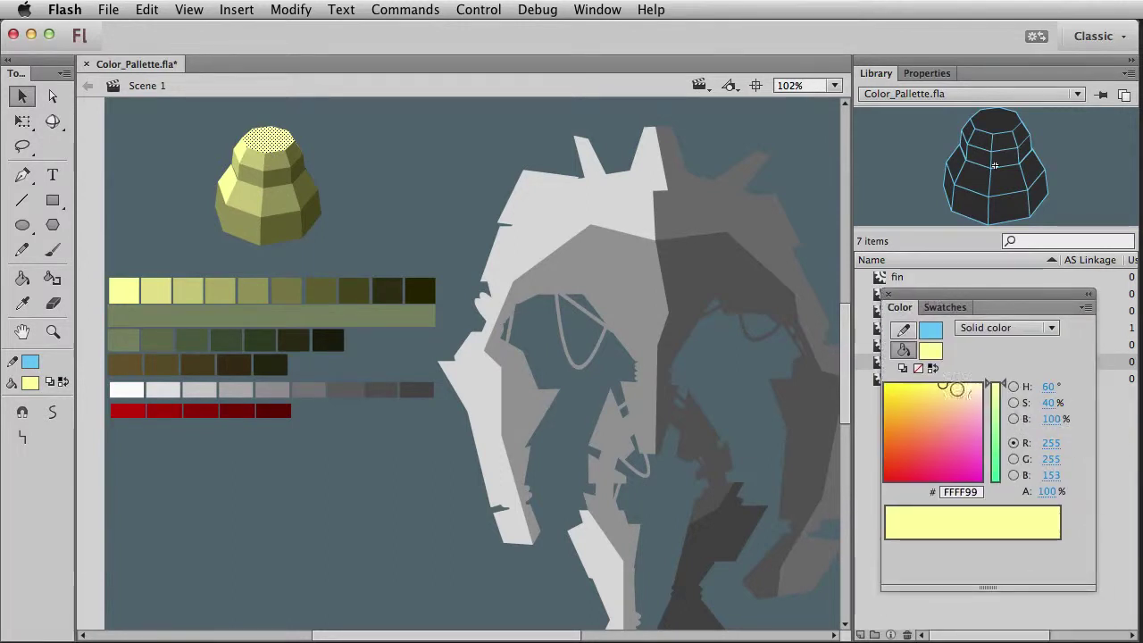
{"action": "left_click_drag", "start_coordinate": [942, 386], "coordinate": [958, 385]}
{"action": "left_click", "coordinate": [475, 300]}
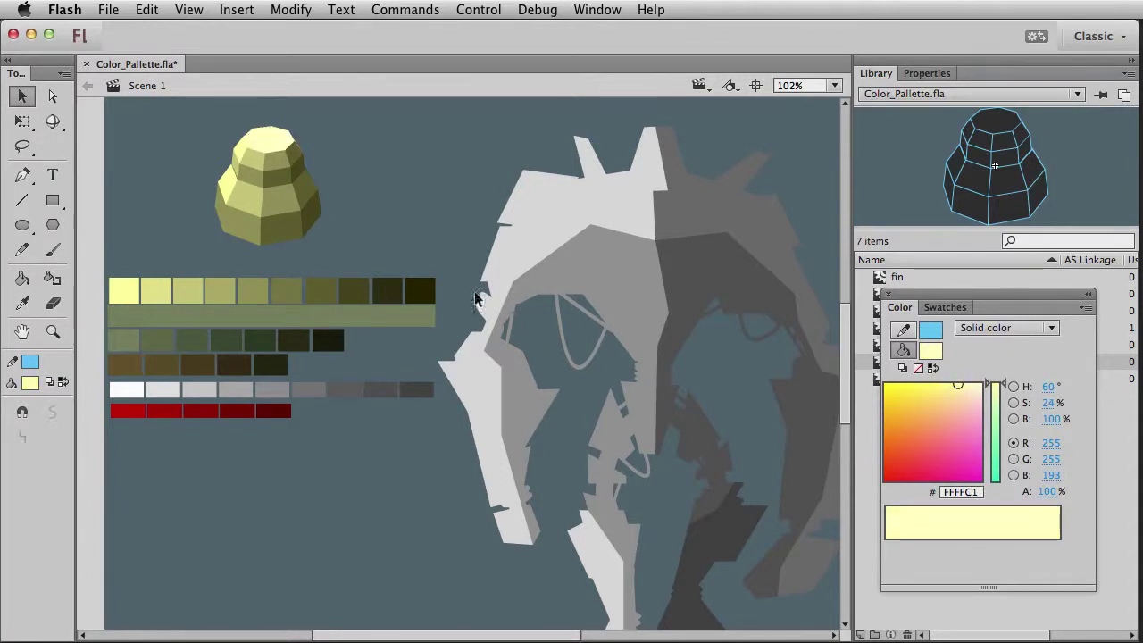
{"action": "scroll", "coordinate": [376, 229], "scroll_direction": "up", "scroll_amount": 2}
{"action": "scroll", "coordinate": [376, 229], "scroll_direction": "left", "scroll_amount": 1}
{"action": "left_click_drag", "start_coordinate": [398, 290], "coordinate": [152, 118]}
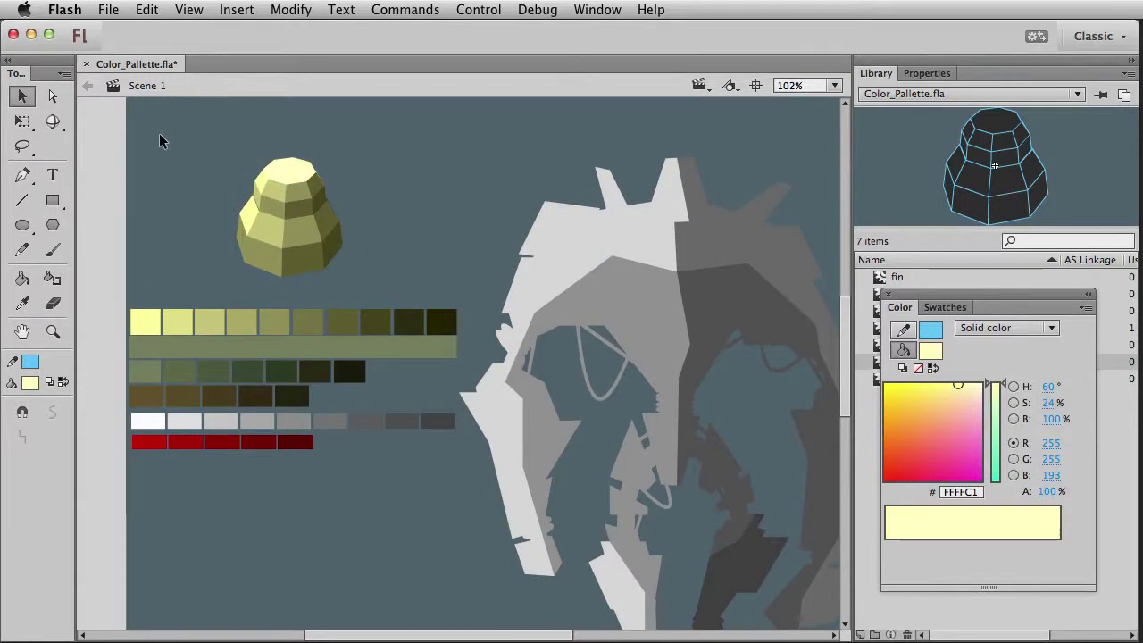
{"action": "left_click", "coordinate": [234, 239]}
{"action": "left_click", "coordinate": [215, 276]}
Undo the recent edits back to the point where the octagon has its blue outlines and dark top face.
{"action": "key", "text": "super+z"}
{"action": "key", "text": "super+z"}
{"action": "key", "text": "super+z"}
{"action": "key", "text": "super+z"}
{"action": "key", "text": "super+z"}
{"action": "key", "text": "super+z"}
{"action": "key", "text": "super+z"}
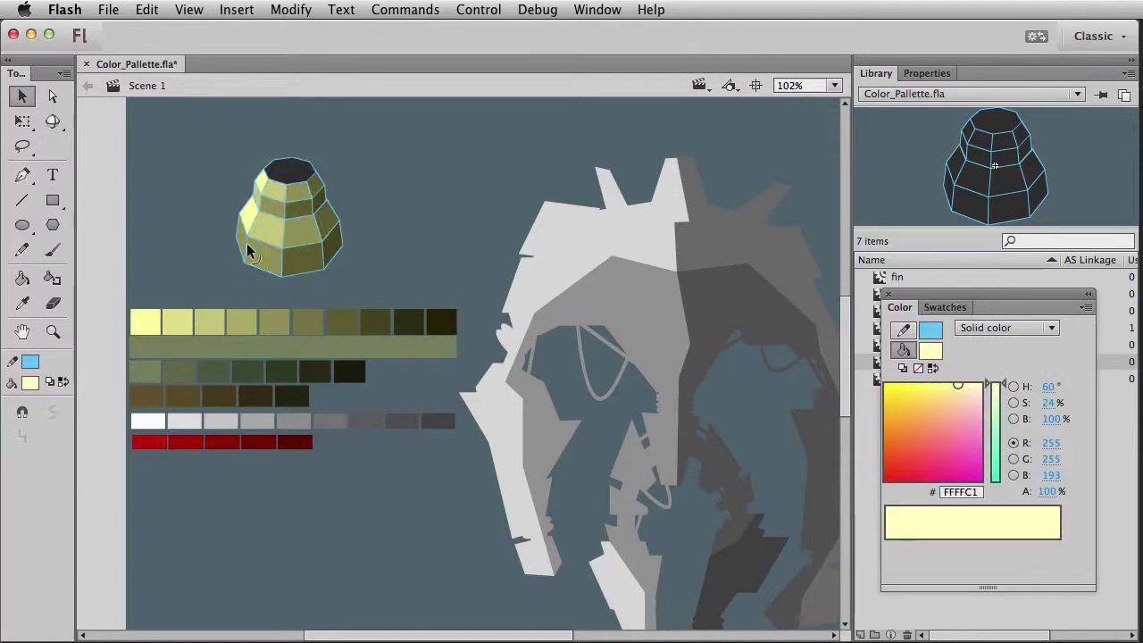
Refill the far-left face of the octagon's bottom ring with the third yellow, CCCC7A.
{"action": "left_click", "coordinate": [53, 331]}
{"action": "left_click_drag", "start_coordinate": [210, 145], "coordinate": [398, 326]}
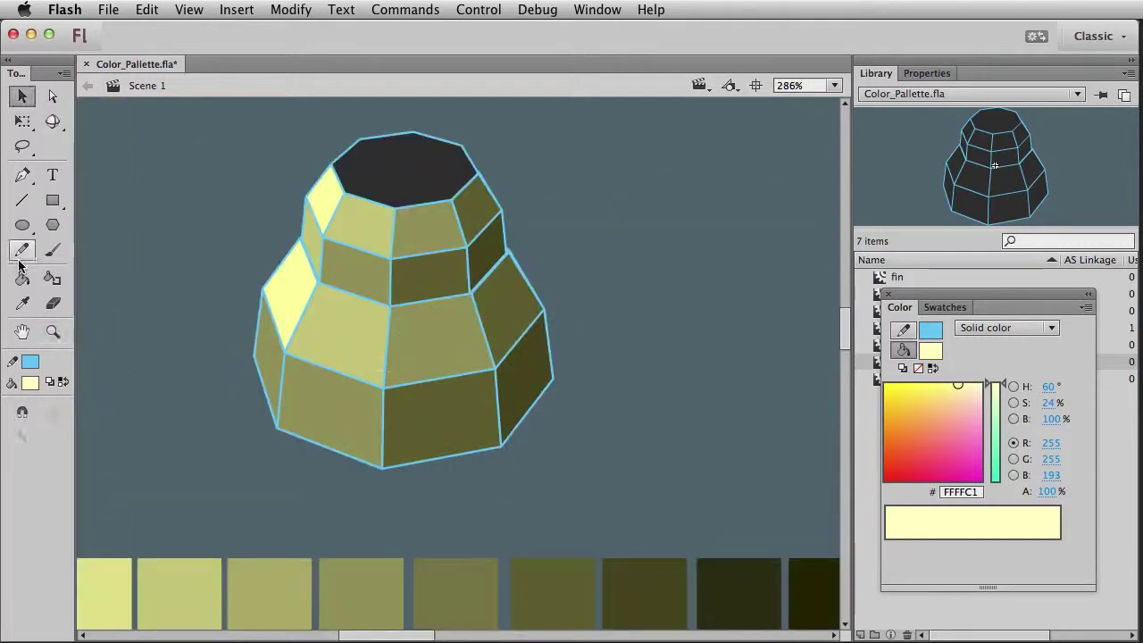
{"action": "left_click", "coordinate": [23, 303]}
{"action": "left_click", "coordinate": [322, 239]}
{"action": "left_click", "coordinate": [277, 342]}
Select the octagon's outlines, sample its bright yellow, lighten it to FFFEC5, and fill the dark top face with it.
{"action": "key", "text": "v"}
{"action": "double_click", "coordinate": [296, 330]}
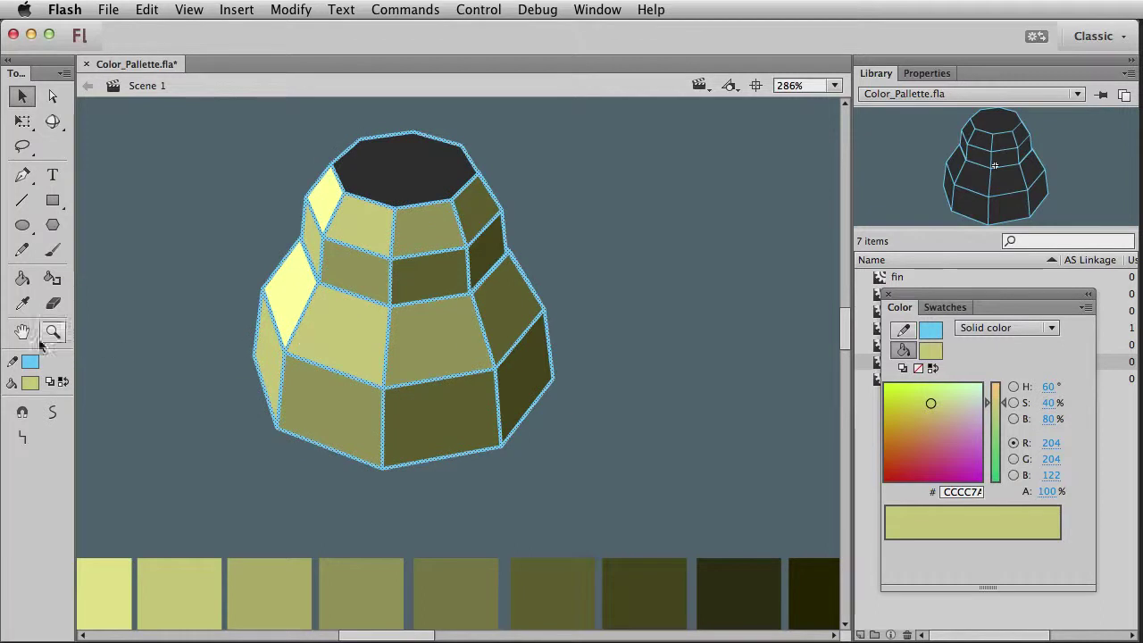
{"action": "left_click", "coordinate": [22, 302]}
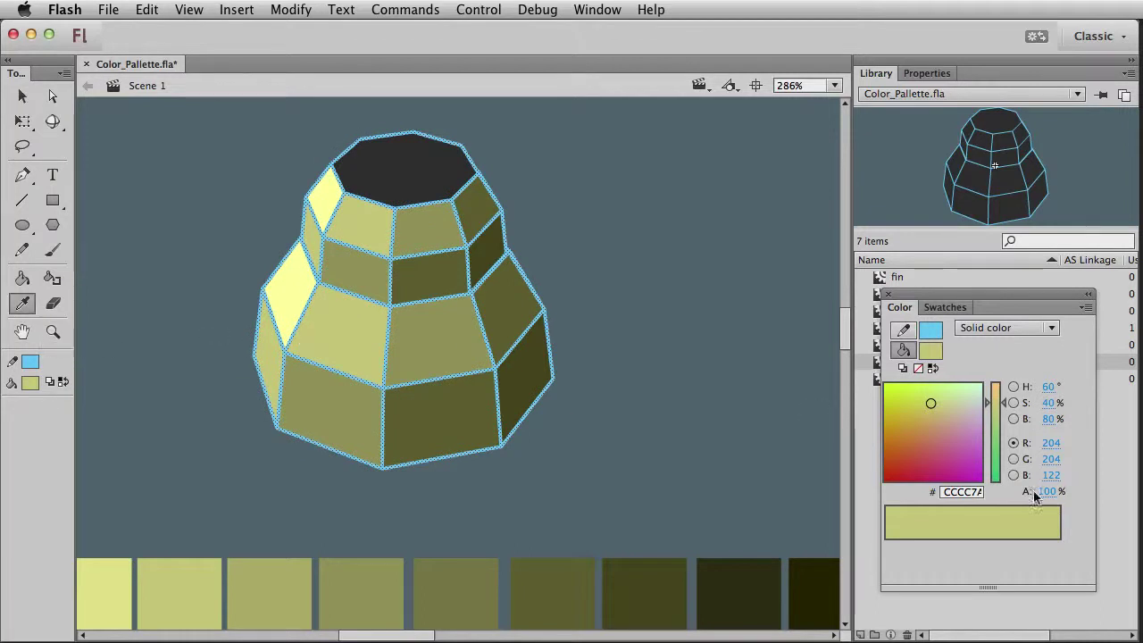
{"action": "left_click", "coordinate": [329, 197]}
{"action": "key", "text": "v"}
{"action": "left_click_drag", "start_coordinate": [945, 385], "coordinate": [959, 385]}
{"action": "left_click", "coordinate": [22, 278]}
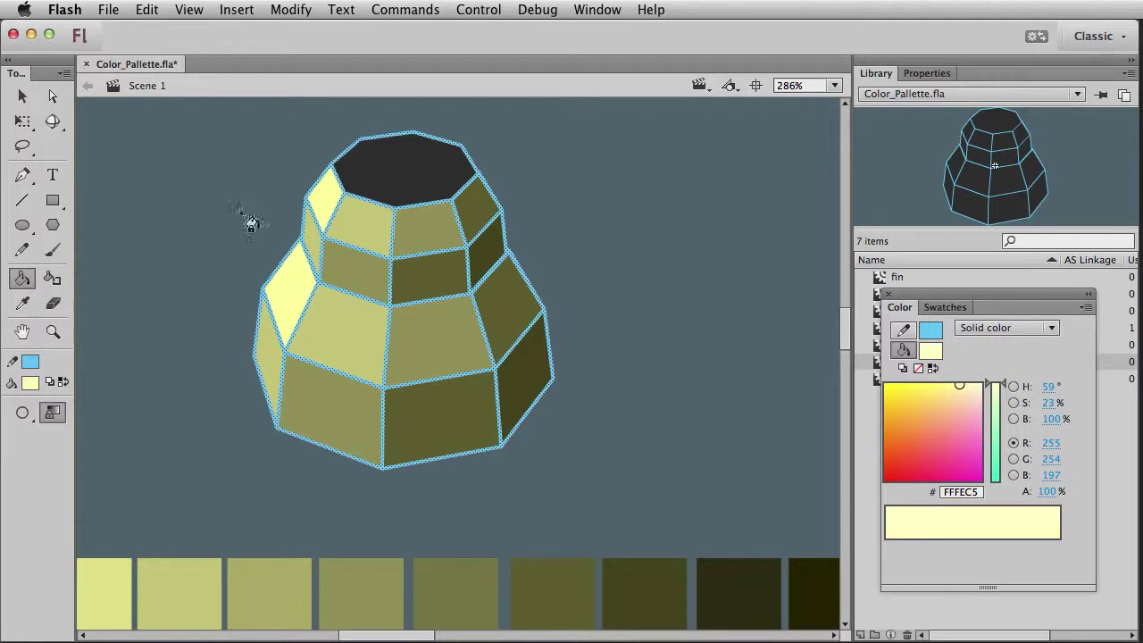
{"action": "left_click", "coordinate": [361, 185]}
Delete the octagon's blue outlines and clear the leftover dark slivers along its side edges.
{"action": "key", "text": "v"}
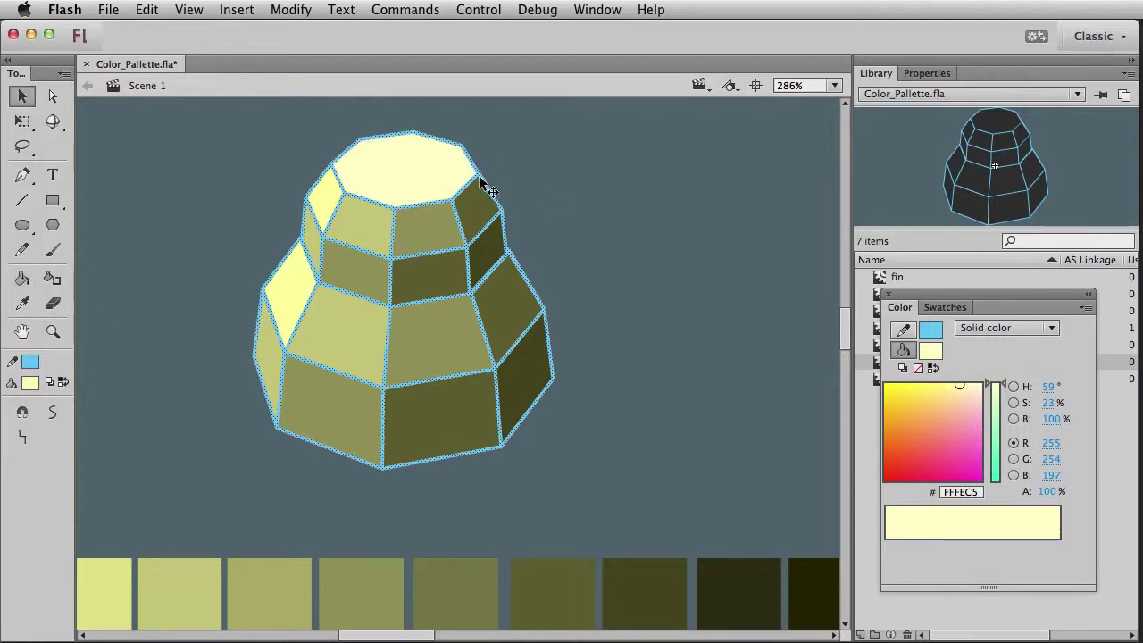
{"action": "key", "text": "Delete"}
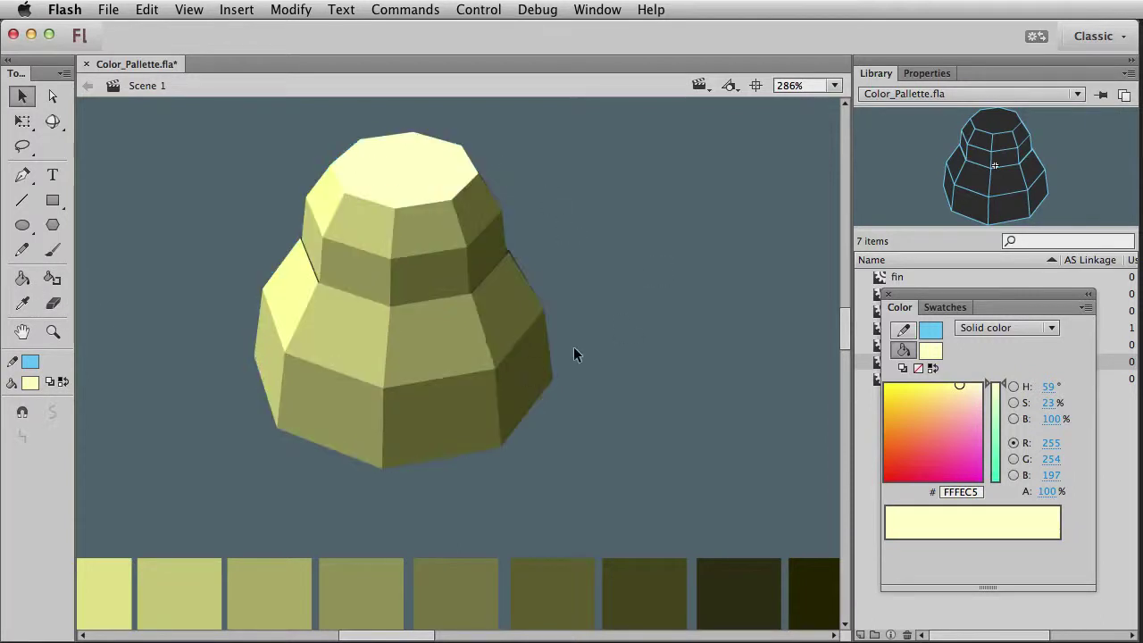
{"action": "left_click", "coordinate": [523, 271]}
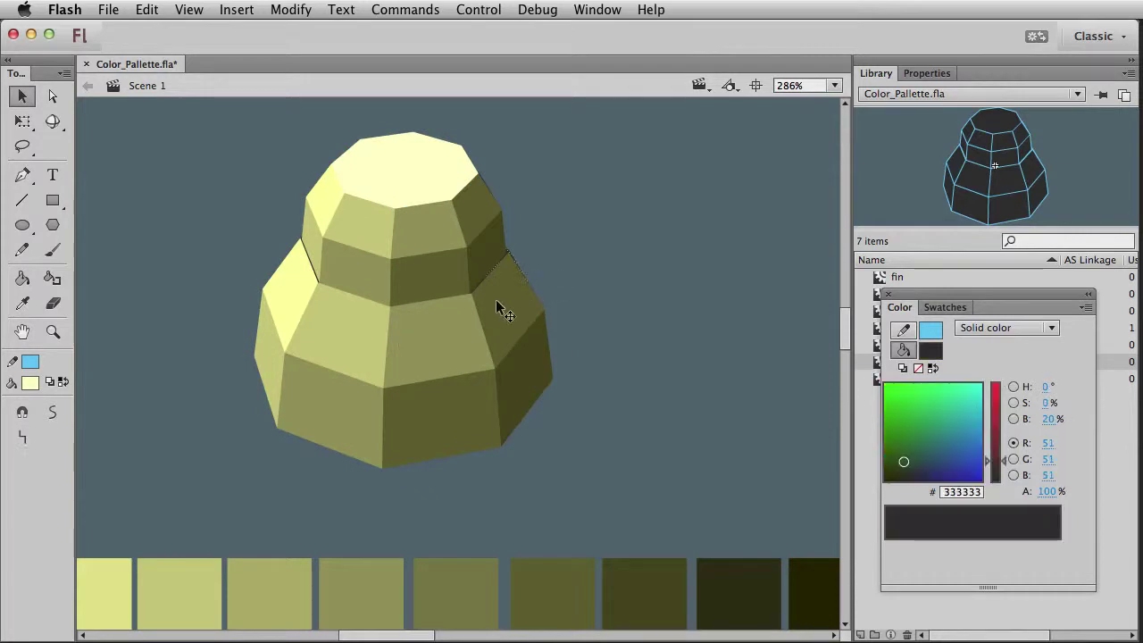
{"action": "left_click", "coordinate": [551, 163]}
{"action": "left_click", "coordinate": [493, 194]}
{"action": "left_click", "coordinate": [327, 258]}
{"action": "left_click", "coordinate": [317, 279]}
{"action": "left_click", "coordinate": [148, 358]}
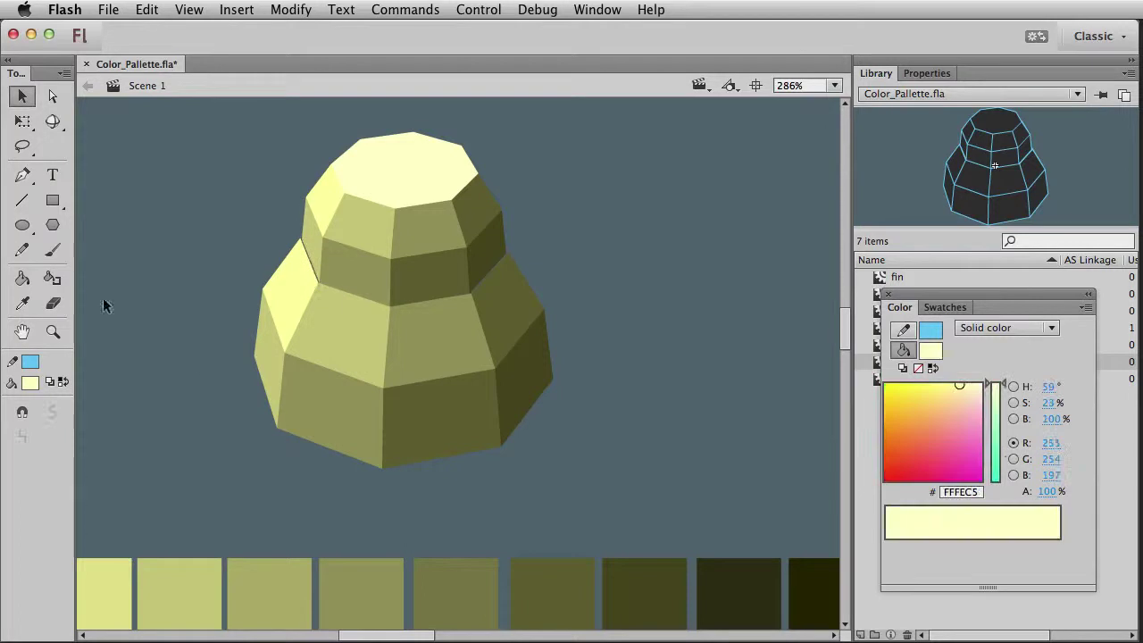
Examine the shaded octagon at a smaller scale together with the colour palettes and the greyscale robot.
{"action": "key", "text": "z"}
{"action": "left_click", "coordinate": [249, 388], "text": "alt"}
{"action": "left_click", "coordinate": [427, 485], "text": "alt"}
{"action": "left_click_drag", "start_coordinate": [601, 465], "coordinate": [406, 432]}
{"action": "key", "text": "v"}
{"action": "left_click_drag", "start_coordinate": [272, 191], "coordinate": [383, 295]}
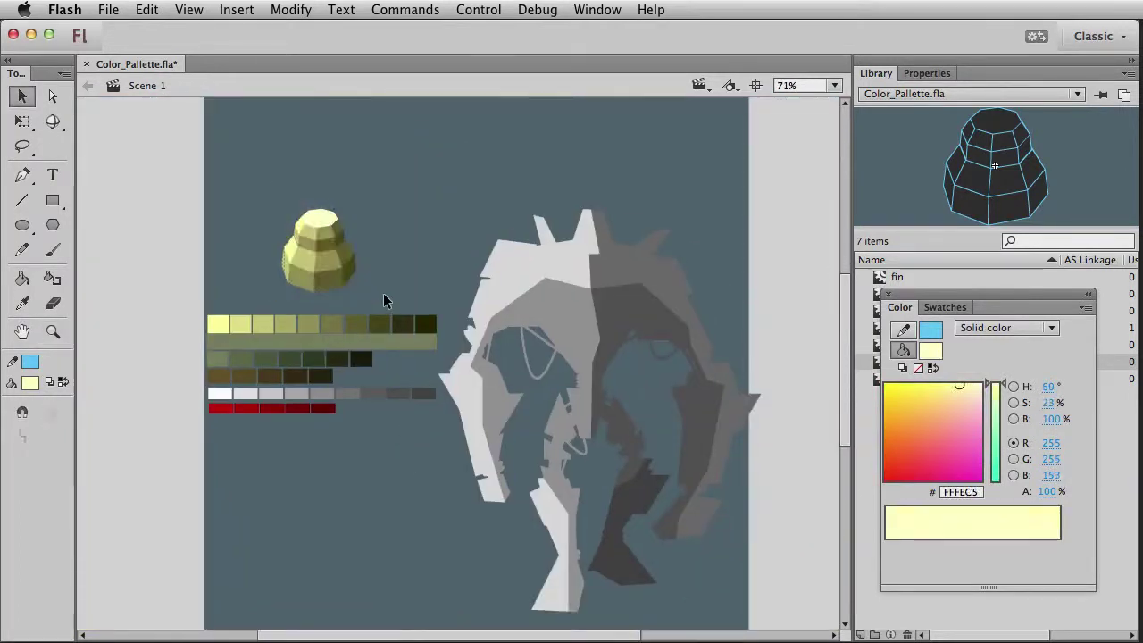
{"action": "left_click", "coordinate": [411, 270]}
{"action": "key", "text": "z"}
{"action": "left_click_drag", "start_coordinate": [222, 148], "coordinate": [823, 629]}
{"action": "left_click_drag", "start_coordinate": [395, 304], "coordinate": [427, 274]}
{"action": "key", "text": "v"}
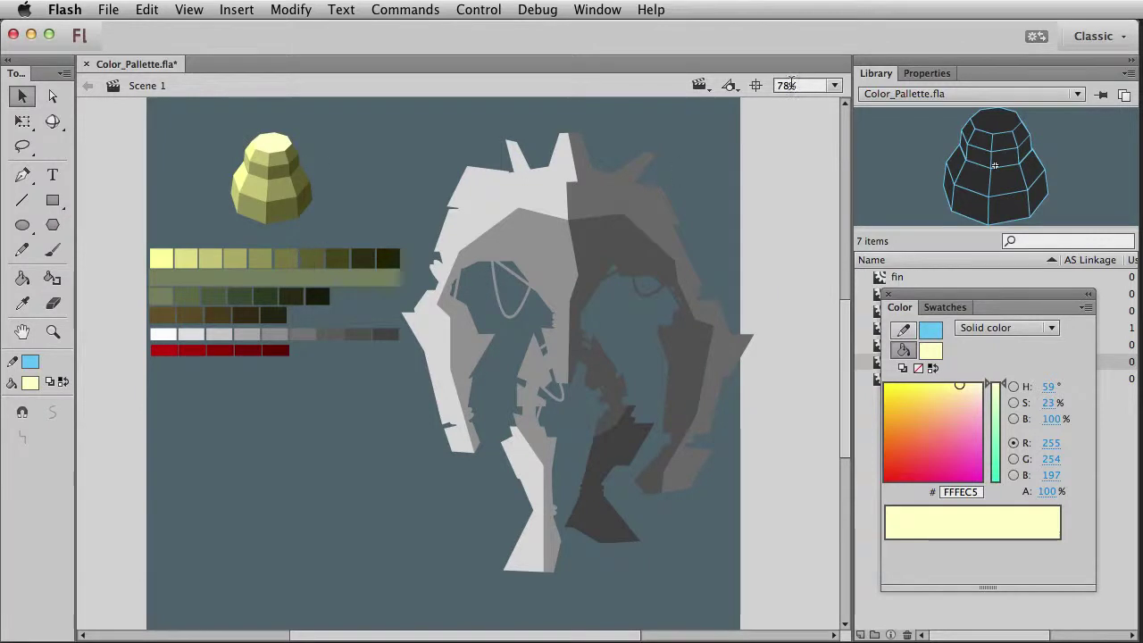
Preview the library symbols and place the shoulder symbol on the stage below the colour palettes.
{"action": "left_click", "coordinate": [927, 73]}
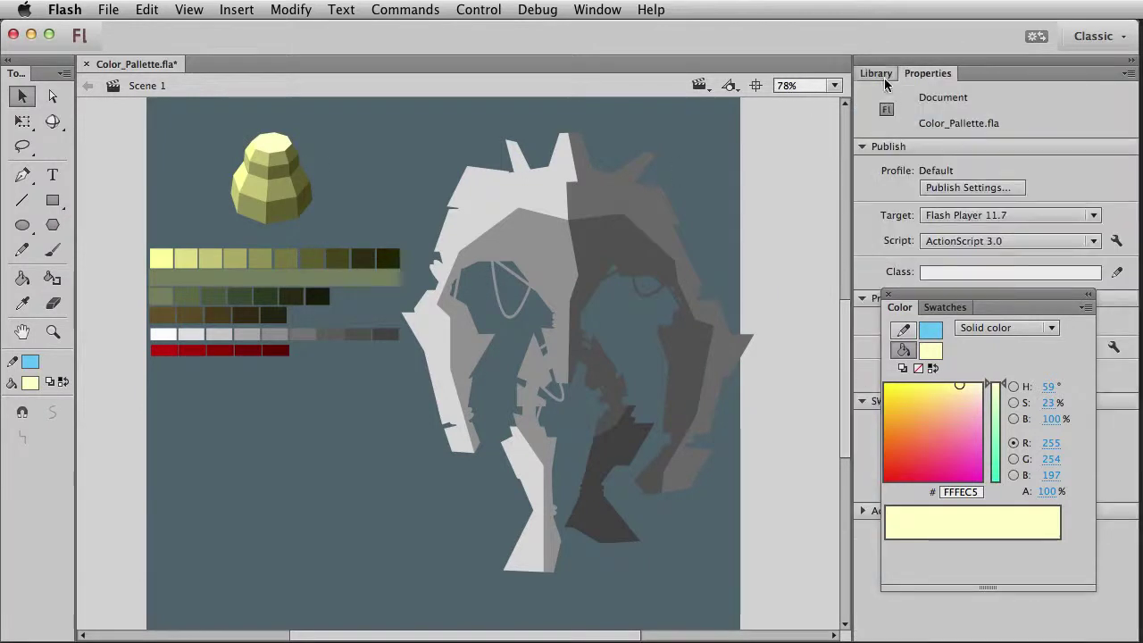
{"action": "left_click", "coordinate": [884, 78]}
{"action": "double_click", "coordinate": [950, 293]}
{"action": "left_click", "coordinate": [925, 328]}
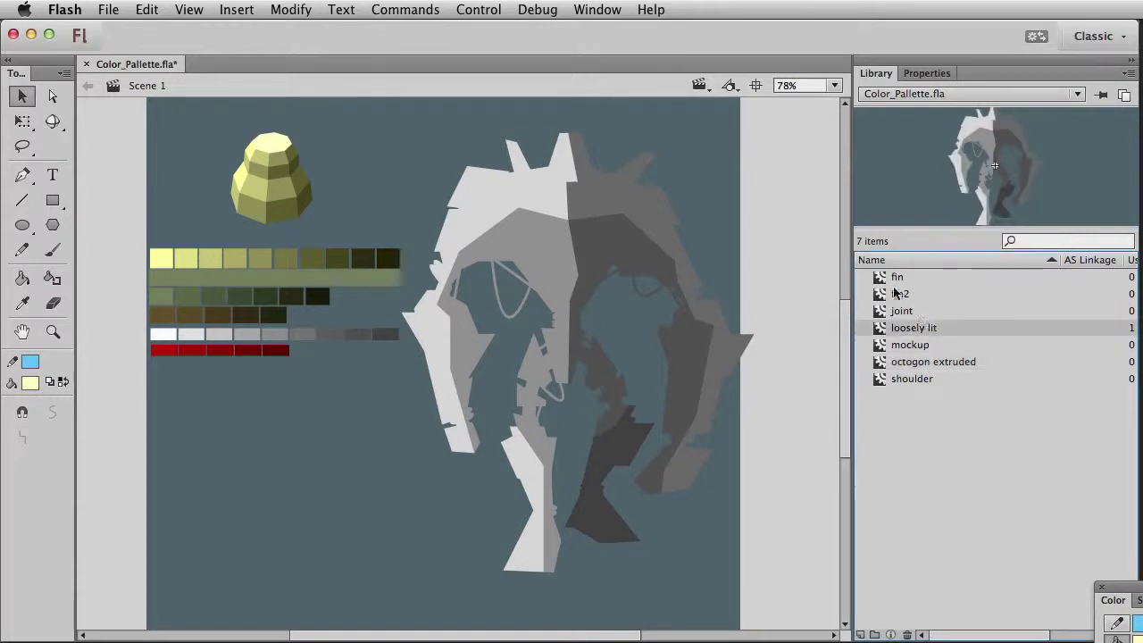
{"action": "left_click", "coordinate": [902, 310]}
{"action": "left_click", "coordinate": [906, 362]}
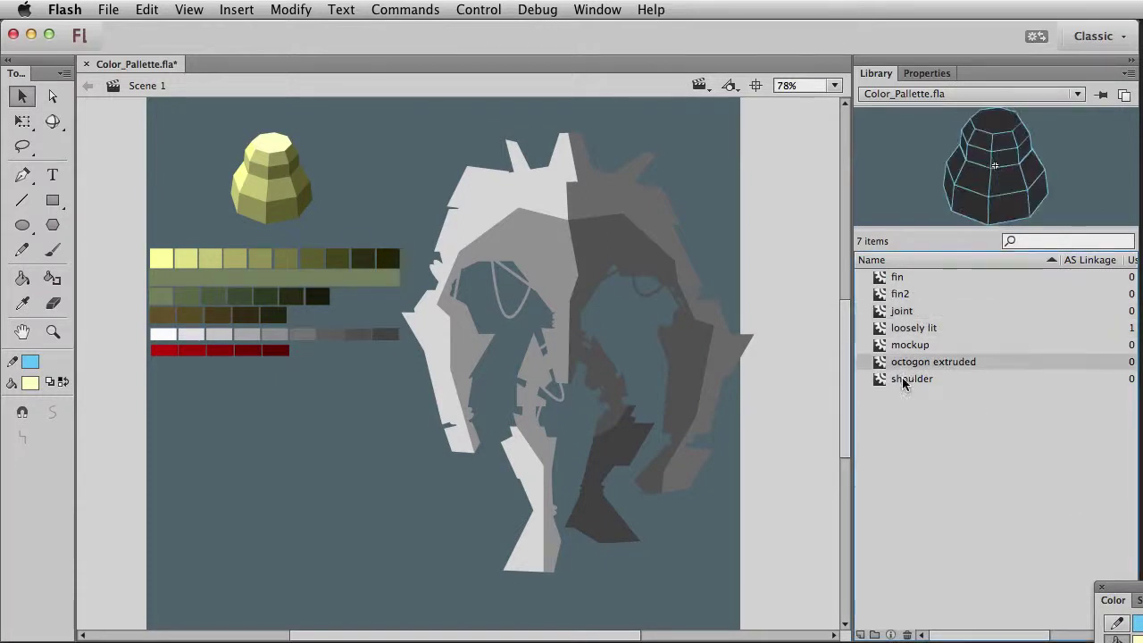
{"action": "left_click", "coordinate": [903, 381]}
{"action": "left_click_drag", "start_coordinate": [109, 518], "coordinate": [339, 451]}
Move the whole shaded octagon toward the stage's left edge and scale it down slightly.
{"action": "scroll", "coordinate": [286, 259], "scroll_direction": "up", "scroll_amount": 2}
{"action": "left_click_drag", "start_coordinate": [179, 143], "coordinate": [316, 266]}
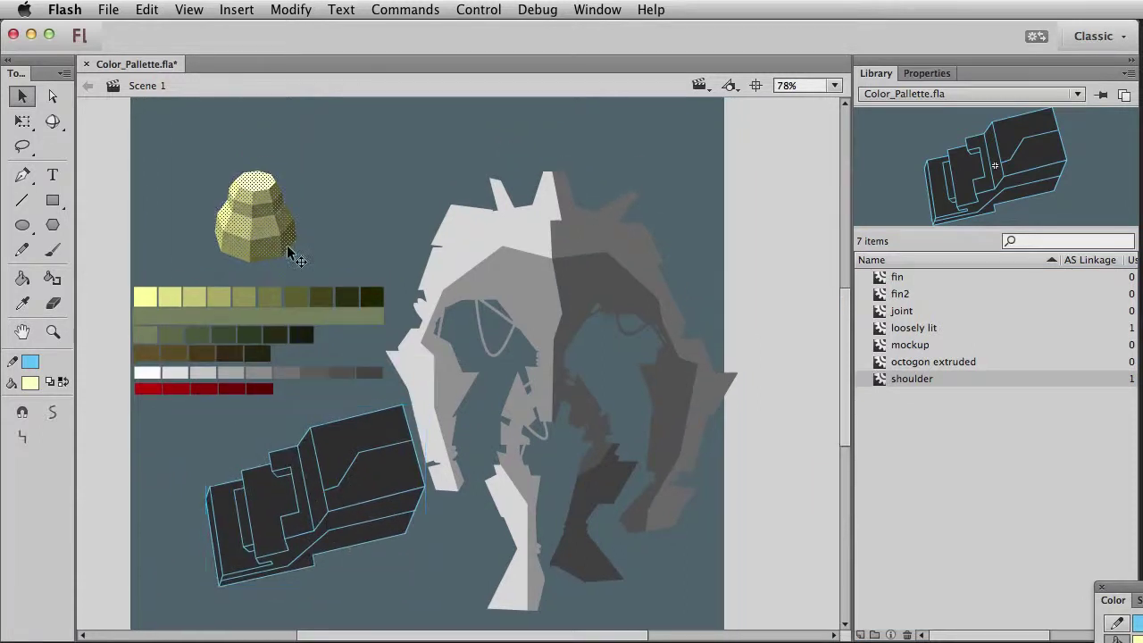
{"action": "left_click_drag", "start_coordinate": [266, 225], "coordinate": [186, 191]}
{"action": "key", "text": "q"}
{"action": "left_click_drag", "start_coordinate": [217, 136], "coordinate": [205, 148]}
Move the shoulder above the palettes to the right of the octagon and scale it down slightly.
{"action": "key", "text": "v"}
{"action": "left_click_drag", "start_coordinate": [322, 466], "coordinate": [366, 165]}
{"action": "scroll", "coordinate": [408, 178], "scroll_direction": "up", "scroll_amount": 2}
{"action": "key", "text": "q"}
{"action": "left_click_drag", "start_coordinate": [458, 143], "coordinate": [446, 155]}
{"action": "key", "text": "v"}
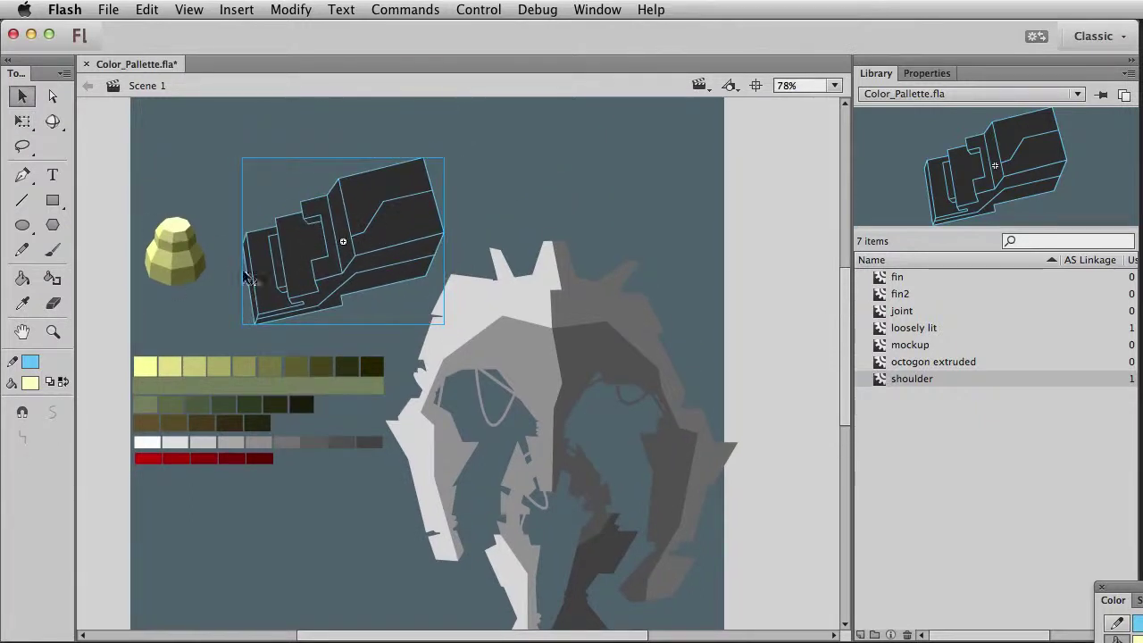
{"action": "left_click", "coordinate": [22, 200]}
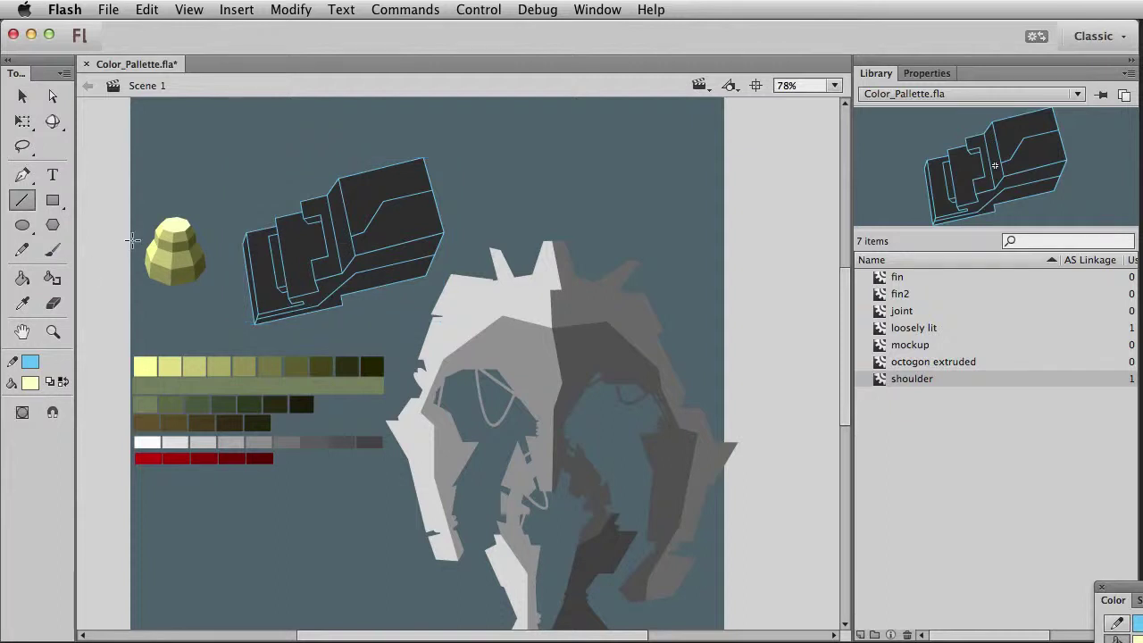
{"action": "mouse_move", "coordinate": [116, 304]}
{"action": "left_mouse_down"}
{"action": "mouse_move", "coordinate": [142, 276]}
{"action": "mouse_move", "coordinate": [133, 262]}
{"action": "mouse_move", "coordinate": [114, 274]}
{"action": "left_mouse_up"}
{"action": "key", "text": "super+z"}
{"action": "key", "text": "super+z"}
{"action": "key", "text": "v"}
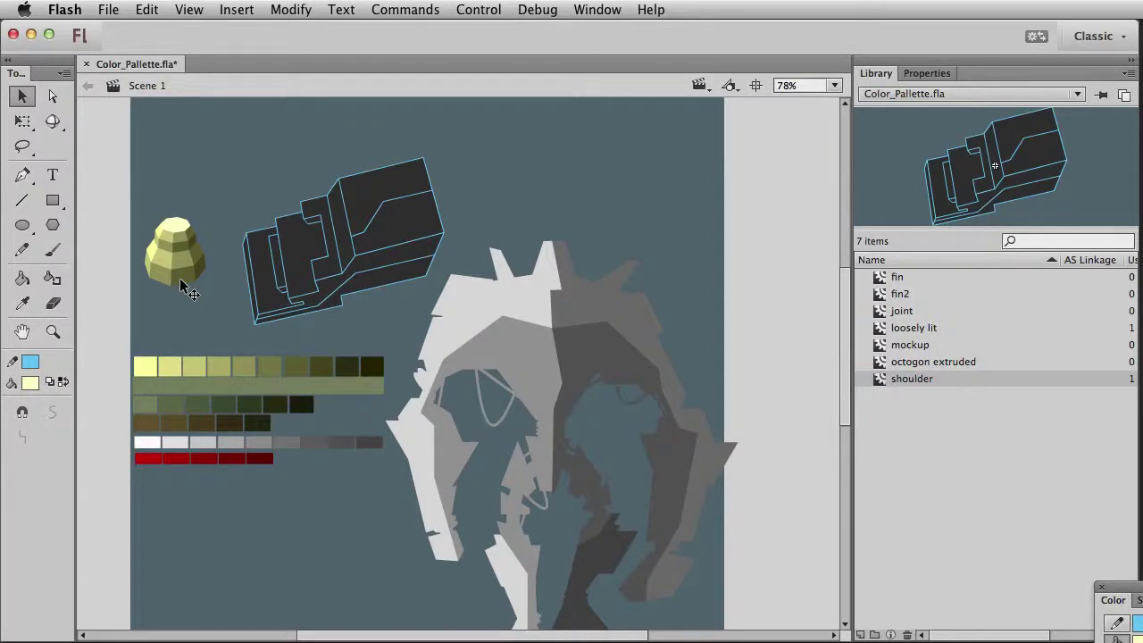
{"action": "scroll", "coordinate": [697, 264], "scroll_direction": "left", "scroll_amount": 2}
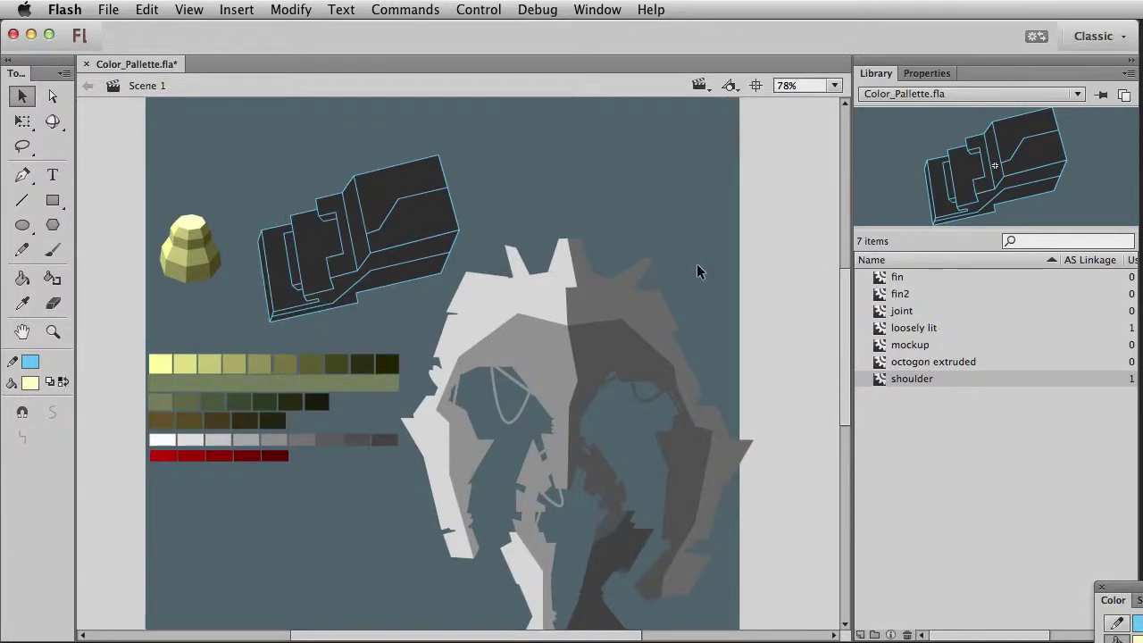
{"action": "key", "text": "space"}
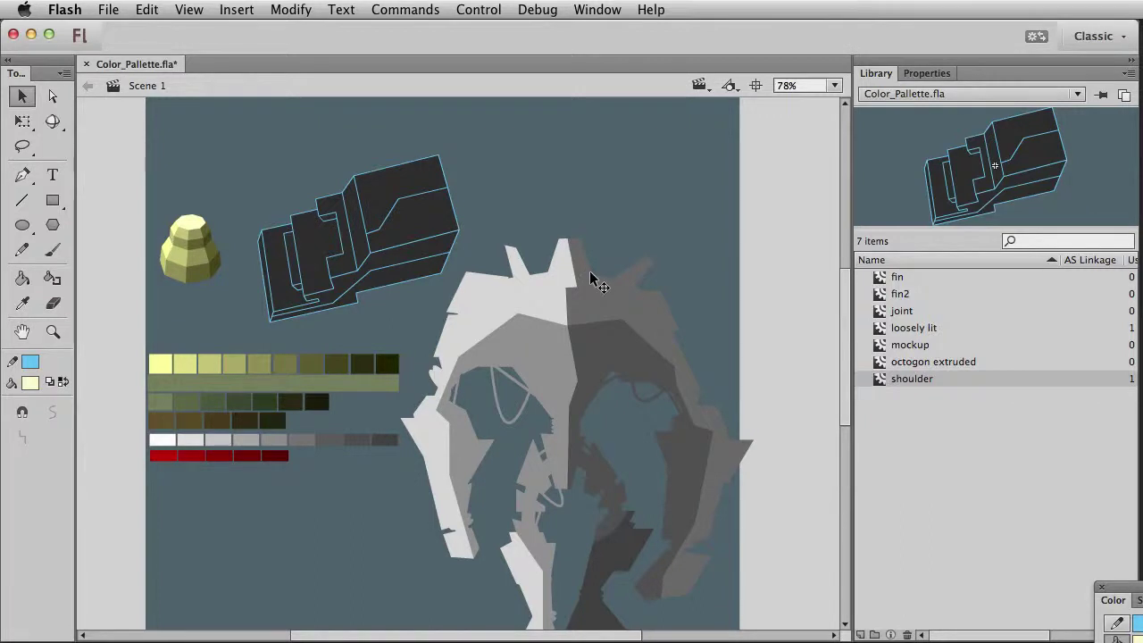